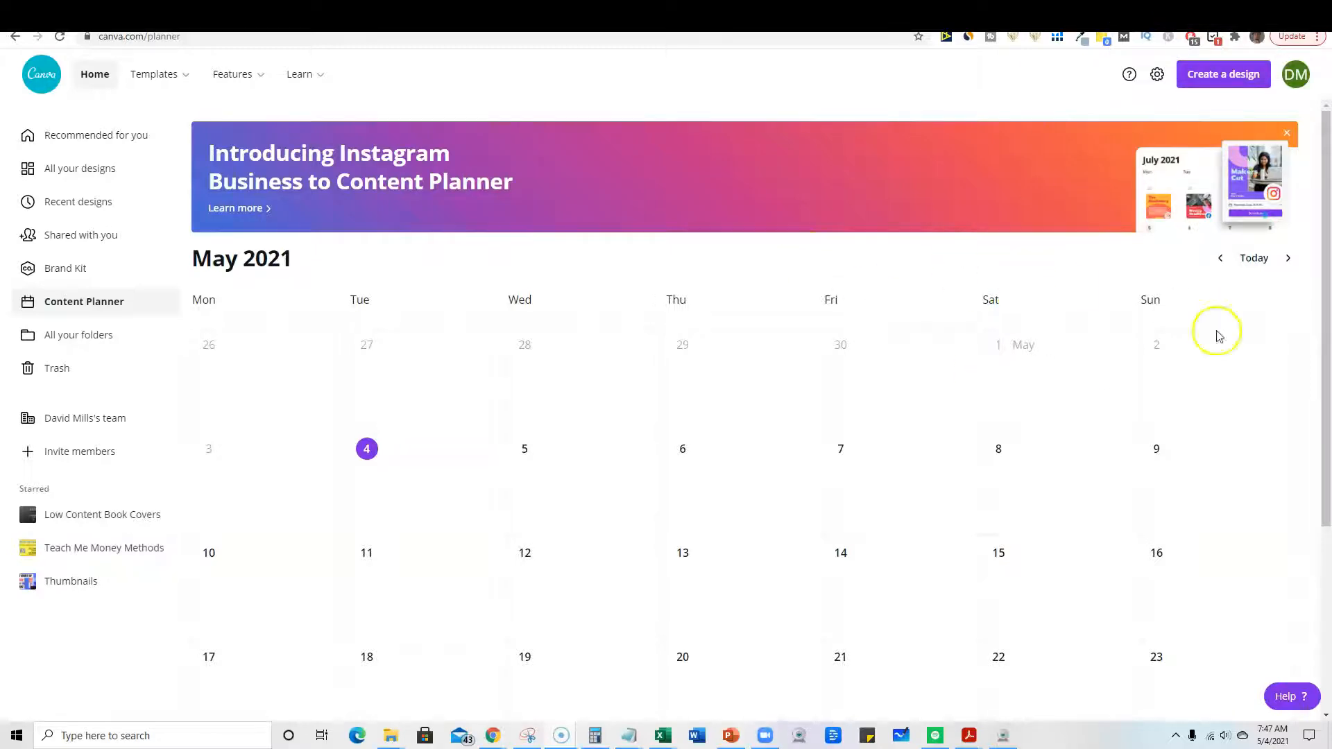
Check the recommended T-shirt canvas size in the Google results, and create a blank Canva design with a custom size of 18 × 18 in
click(1129, 15)
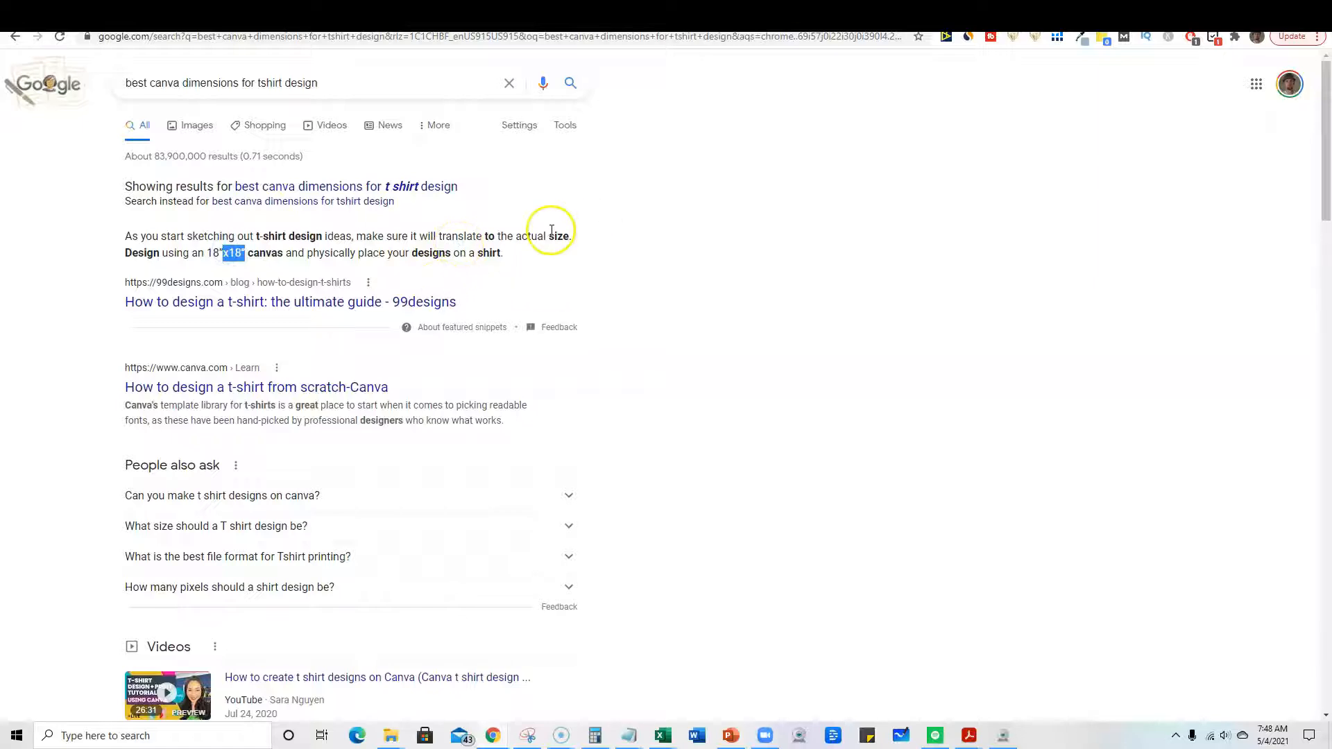
click(141, 24)
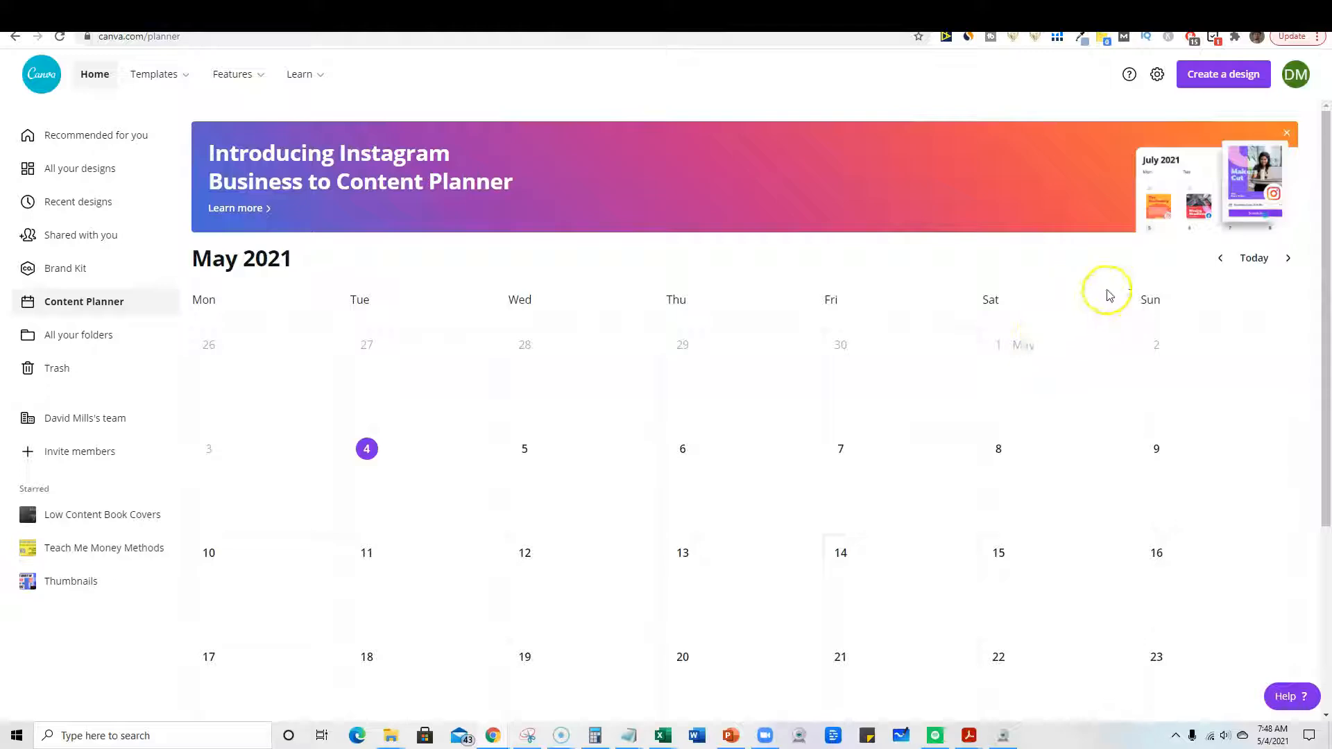
click(1238, 78)
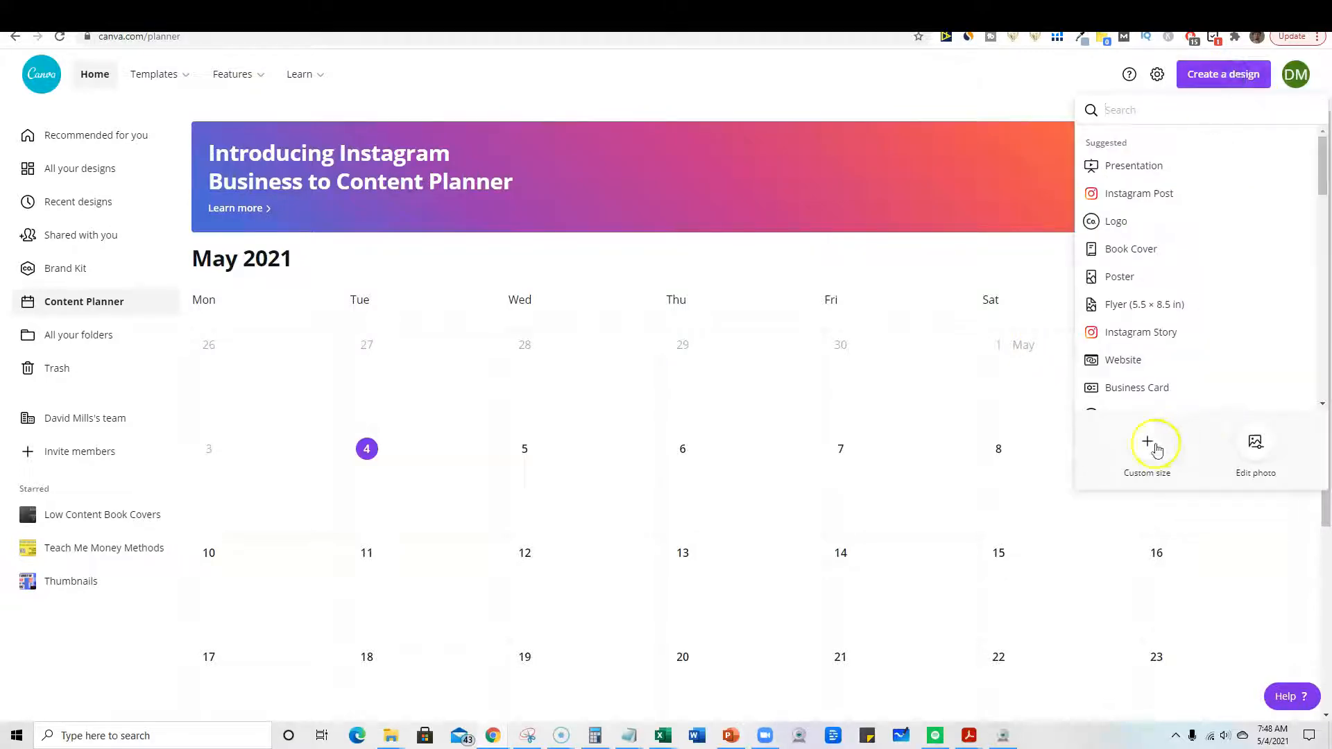
click(1156, 450)
click(1297, 150)
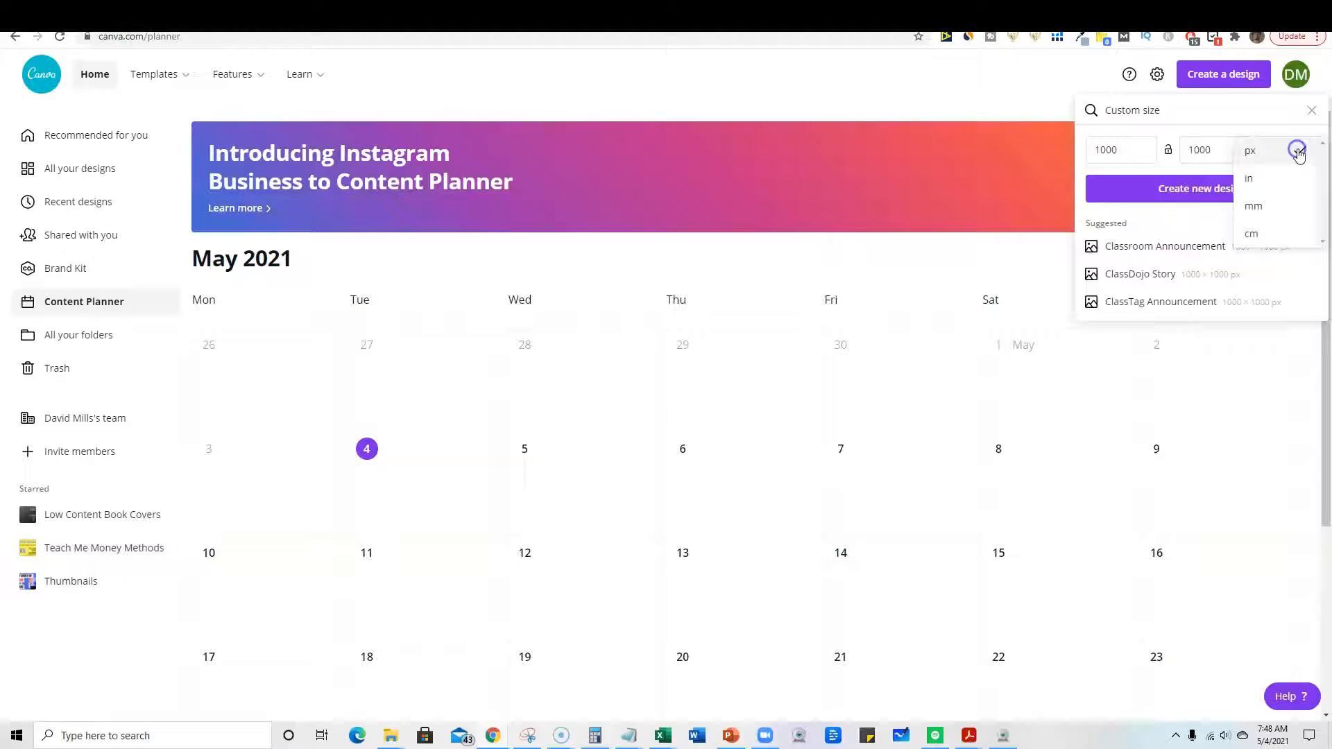
click(1251, 178)
drag(1131, 150, 1082, 151)
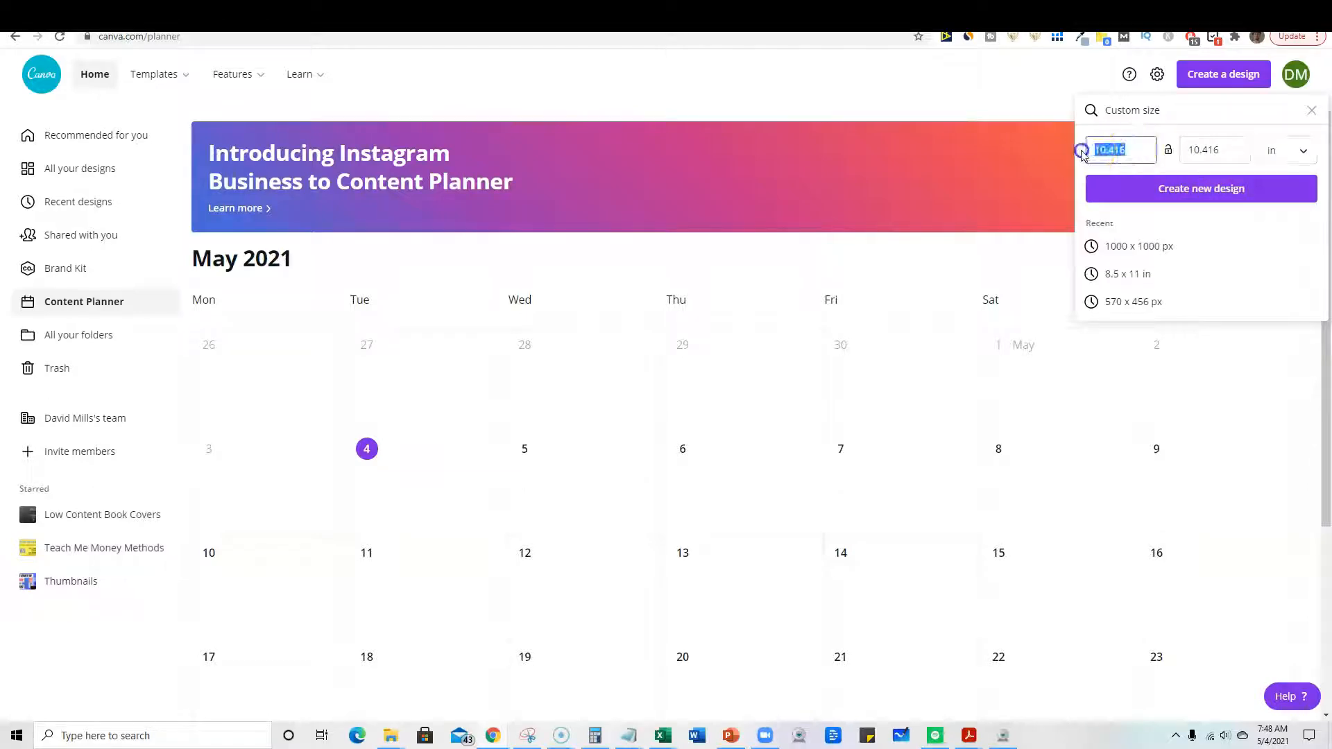
drag(1221, 149, 1199, 148)
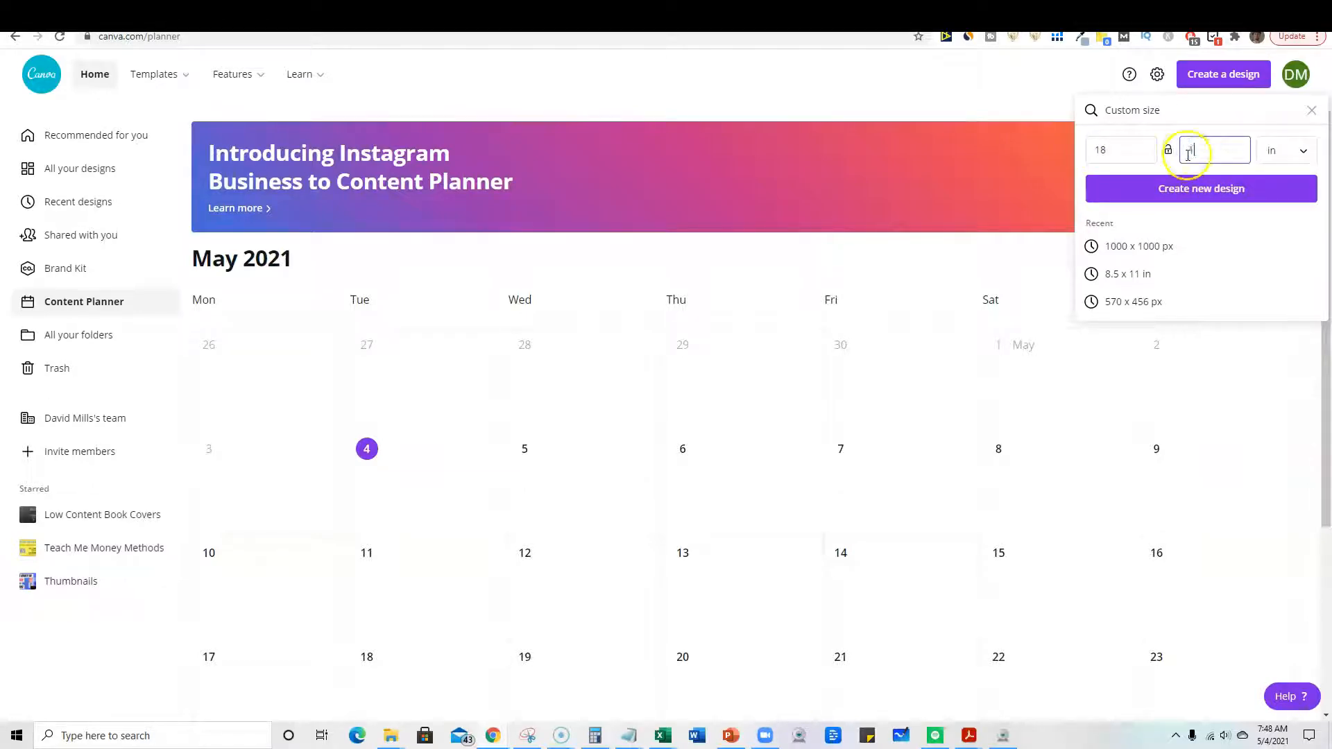
text(18)
click(1215, 188)
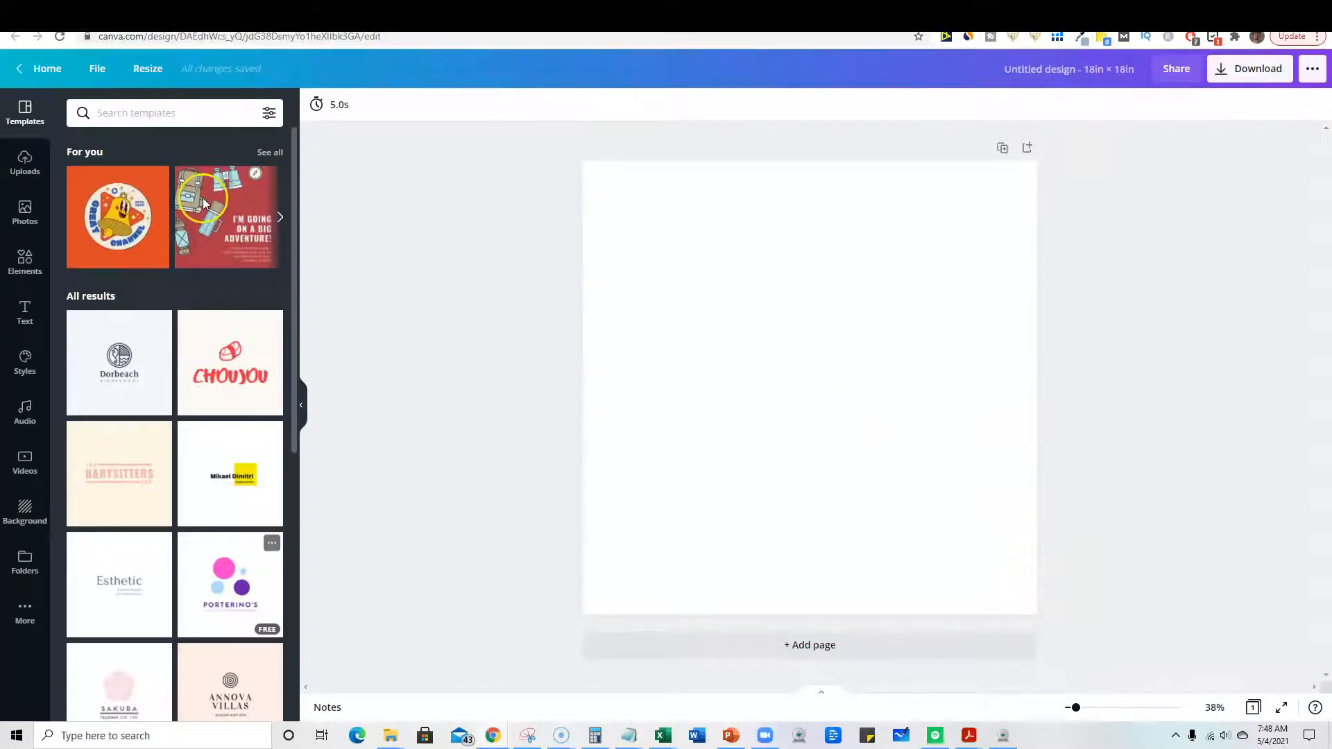
Apply the blue "The Beaching House" souvenir shop template to the blank page
scroll(172, 600, down, 6)
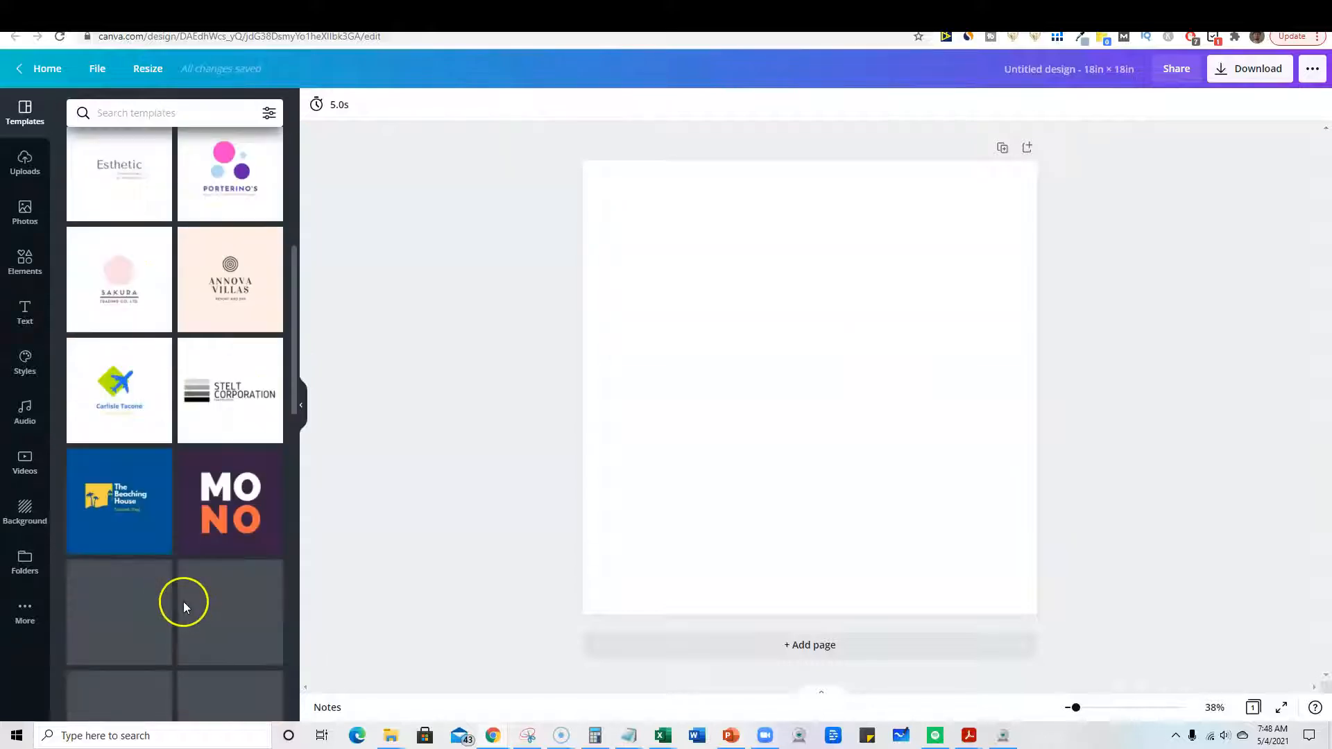
scroll(184, 607, down, 2)
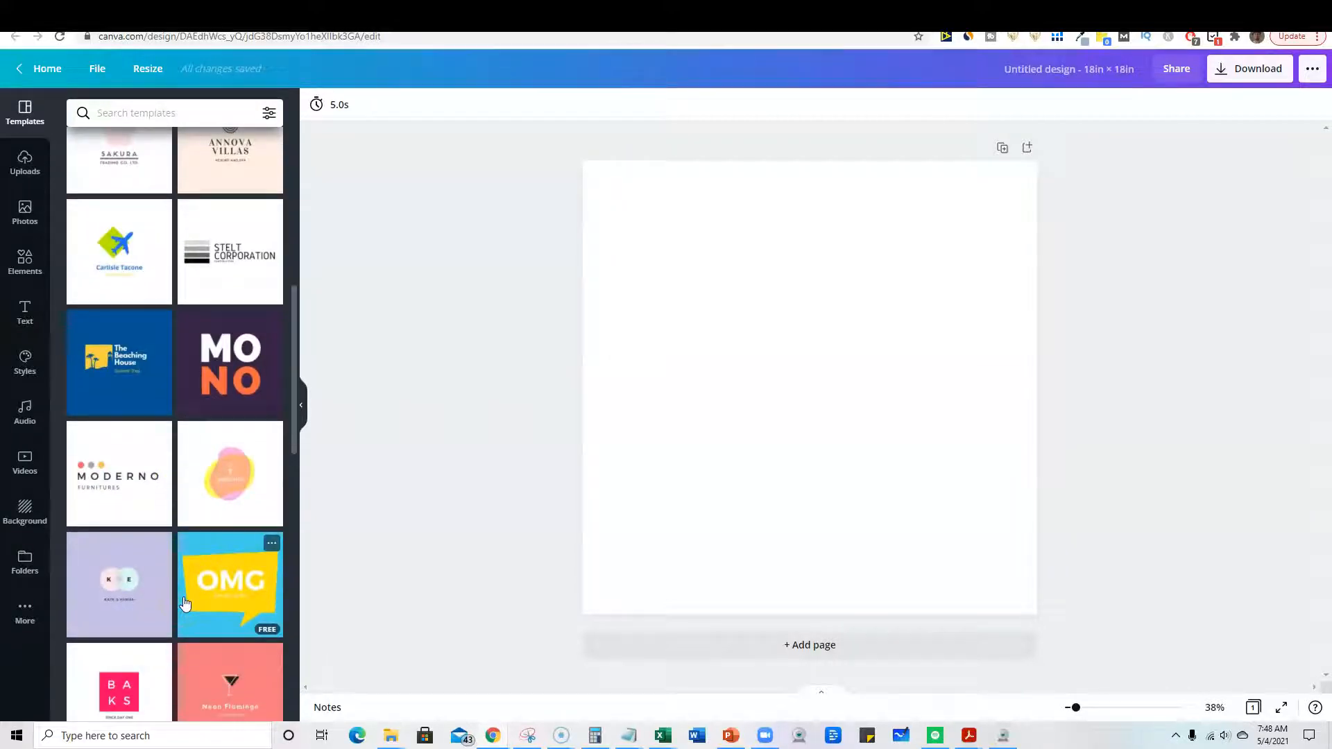
click(126, 372)
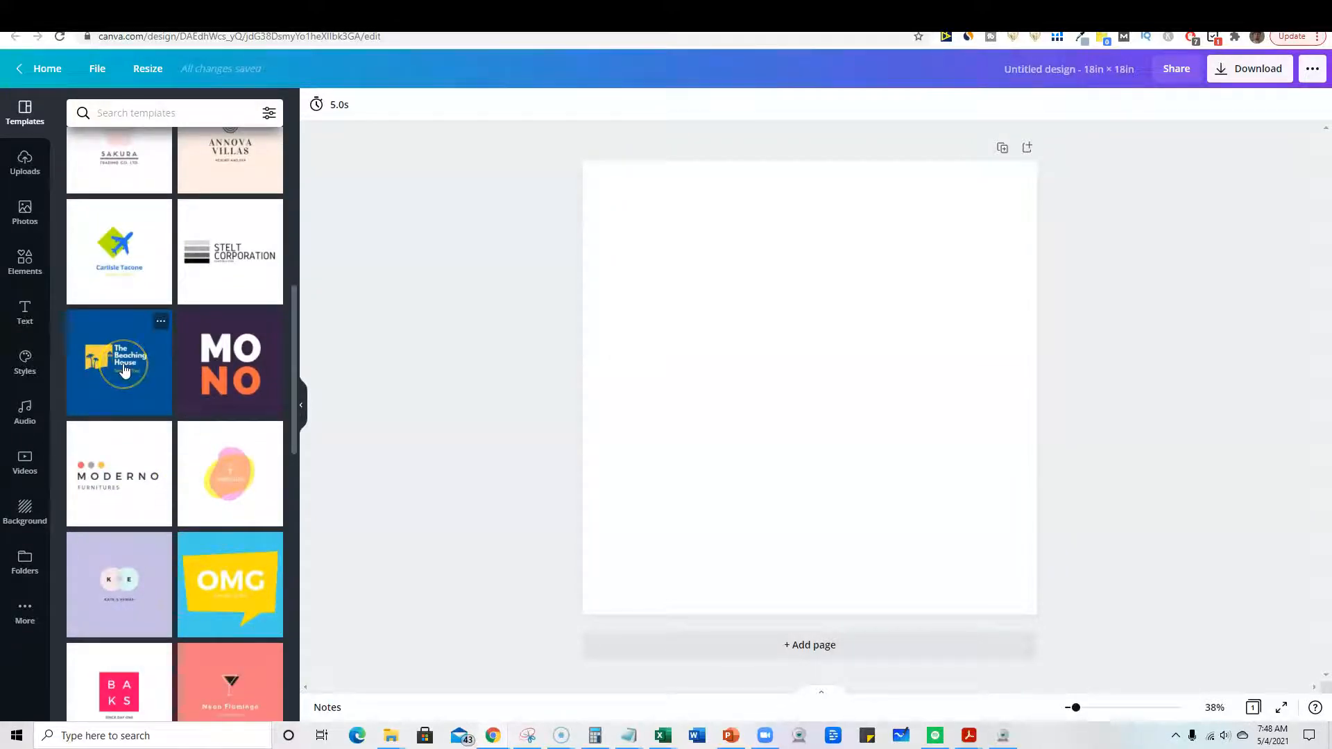
click(803, 486)
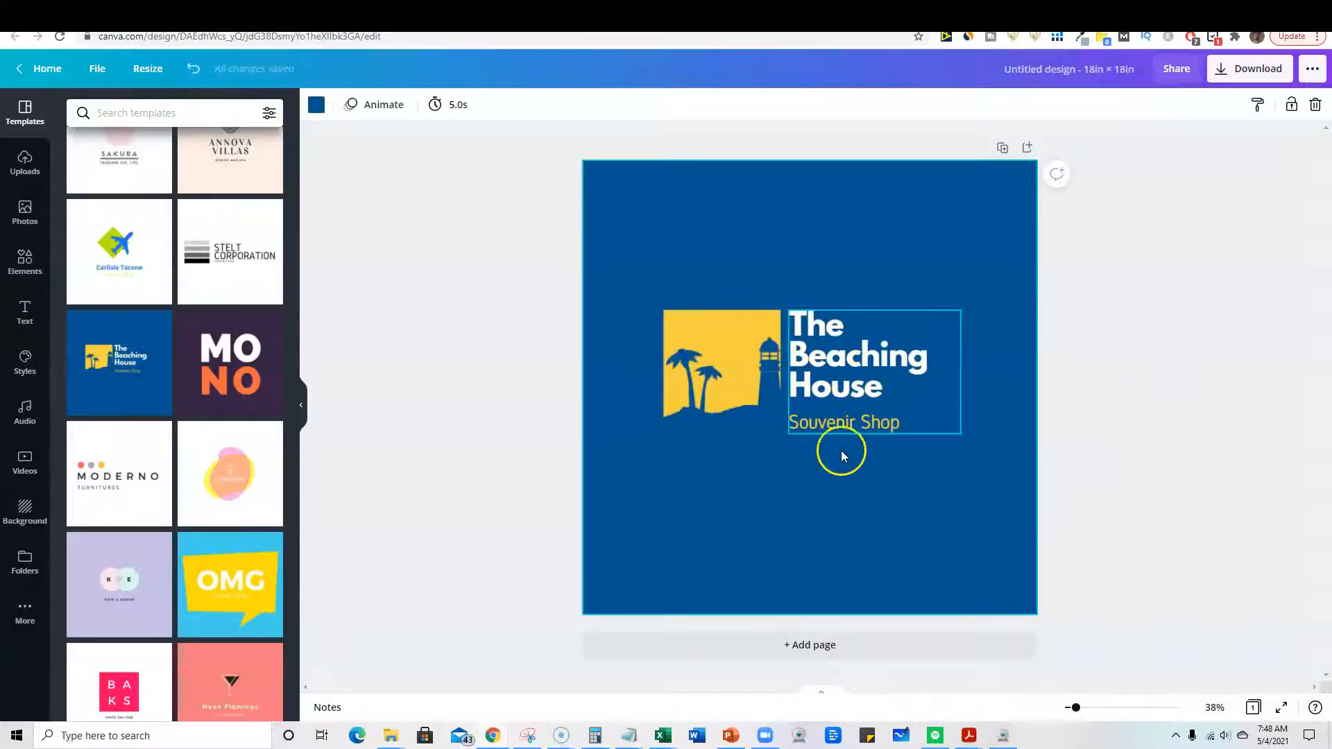
Select the palm-tree graphic together with its text and enlarge them slightly on the blue background
click(1204, 418)
click(639, 281)
drag(639, 281, 923, 489)
mouse_move(961, 434)
mouse_down()
mouse_move(998, 497)
mouse_move(972, 434)
mouse_move(957, 439)
mouse_up()
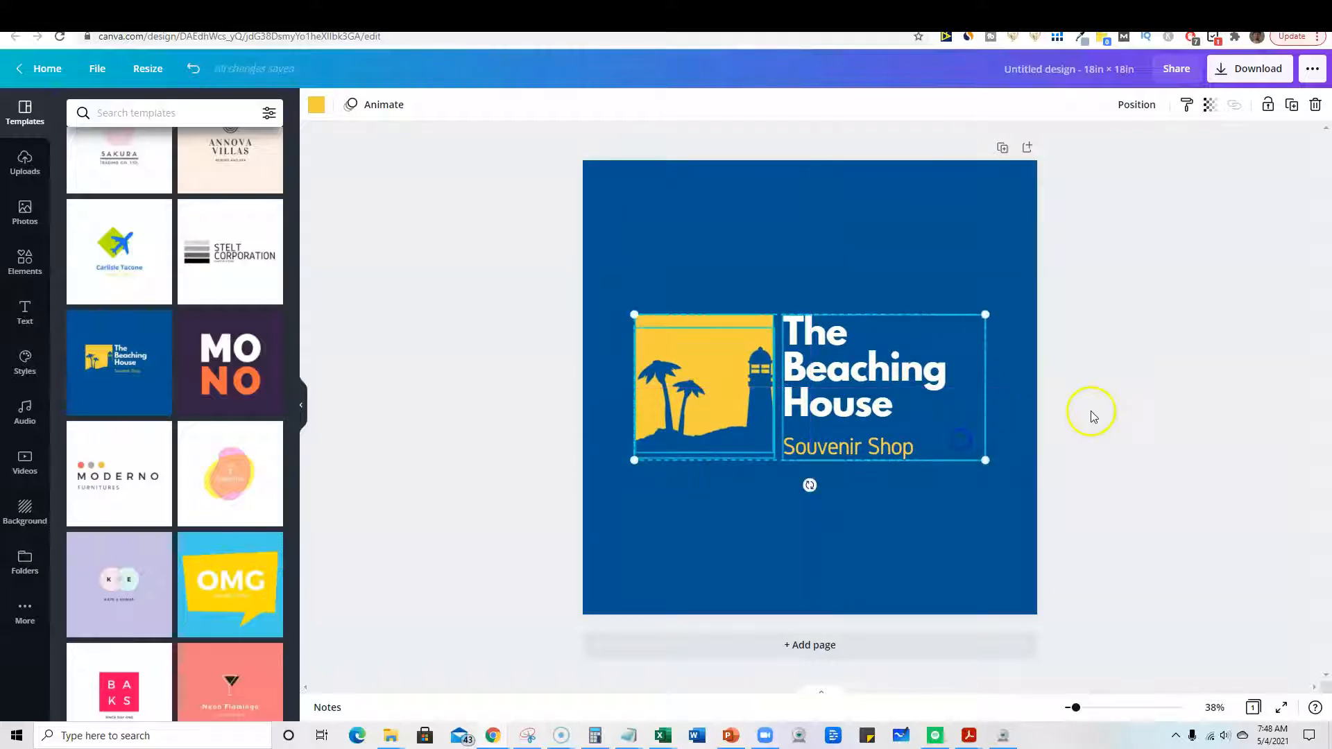
click(1120, 377)
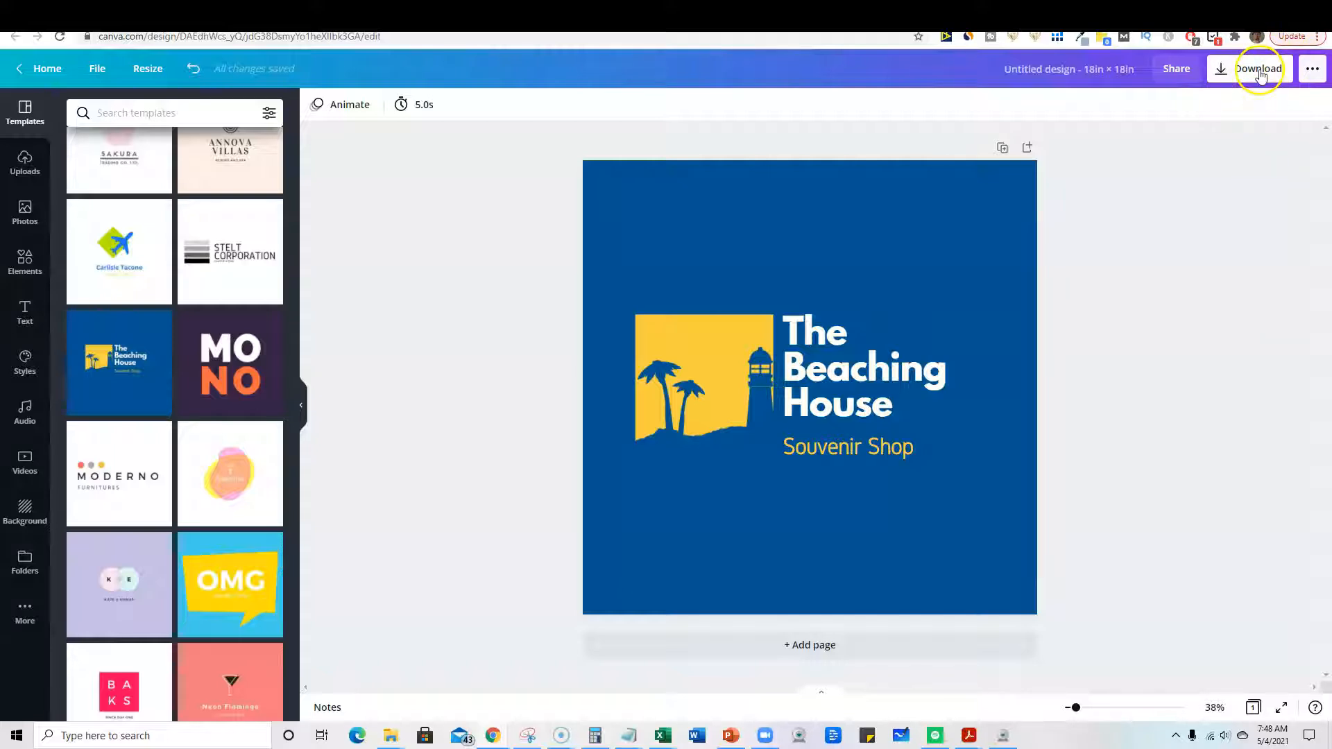
Title the design "tshirt test" and download it as a PNG, dismissing the browser's download bar
text(tshirt test)
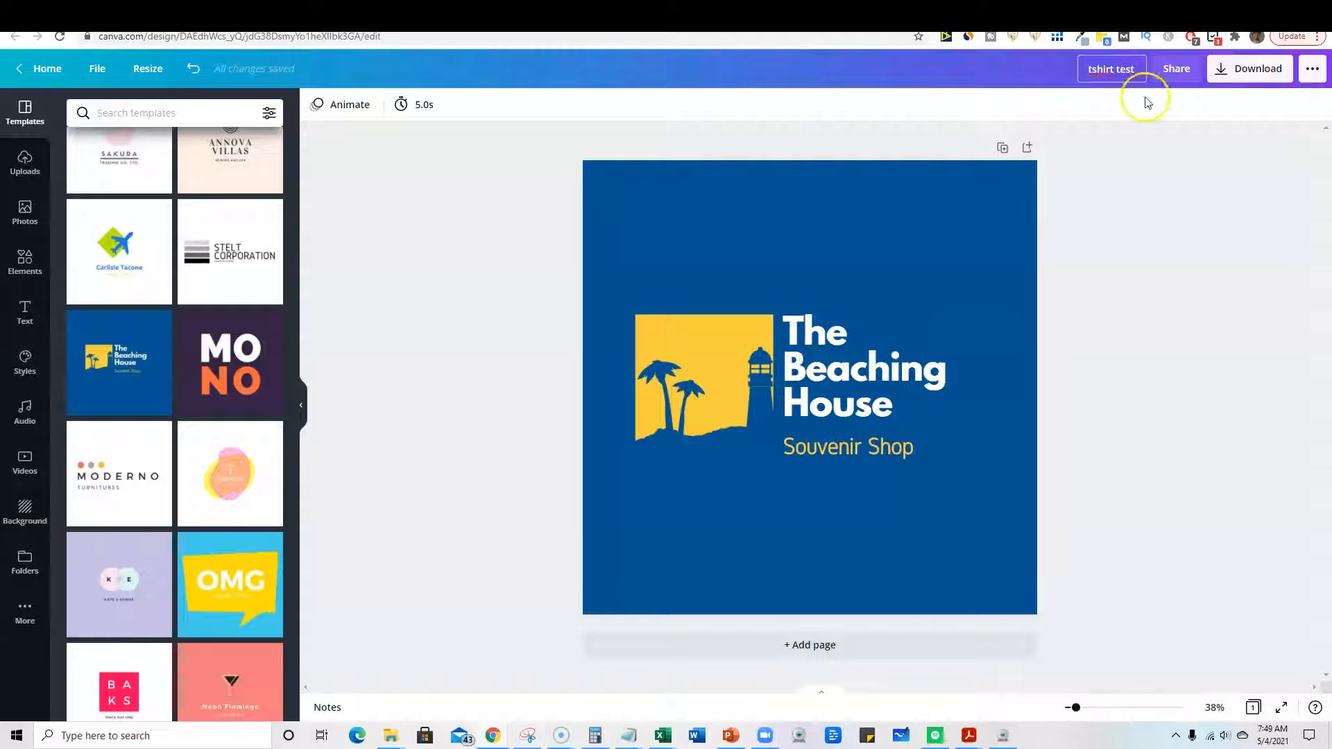
click(1252, 68)
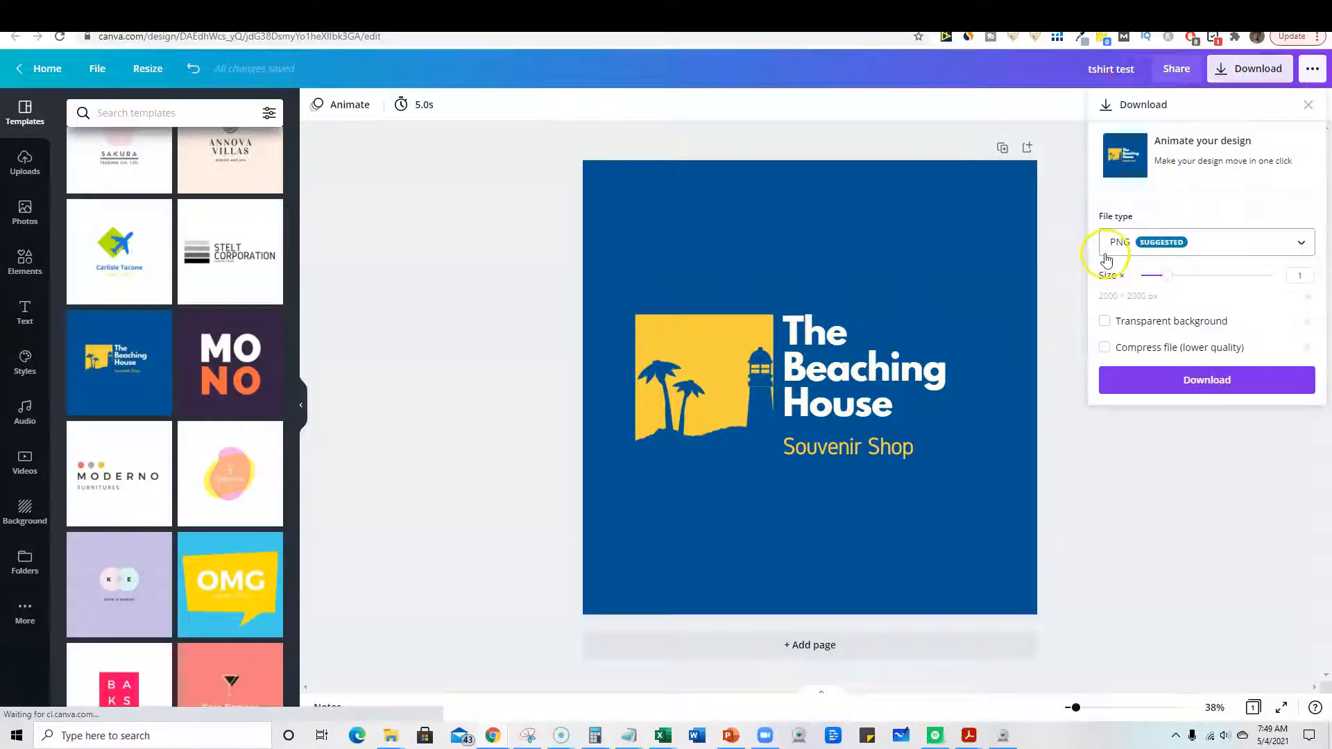
click(1212, 383)
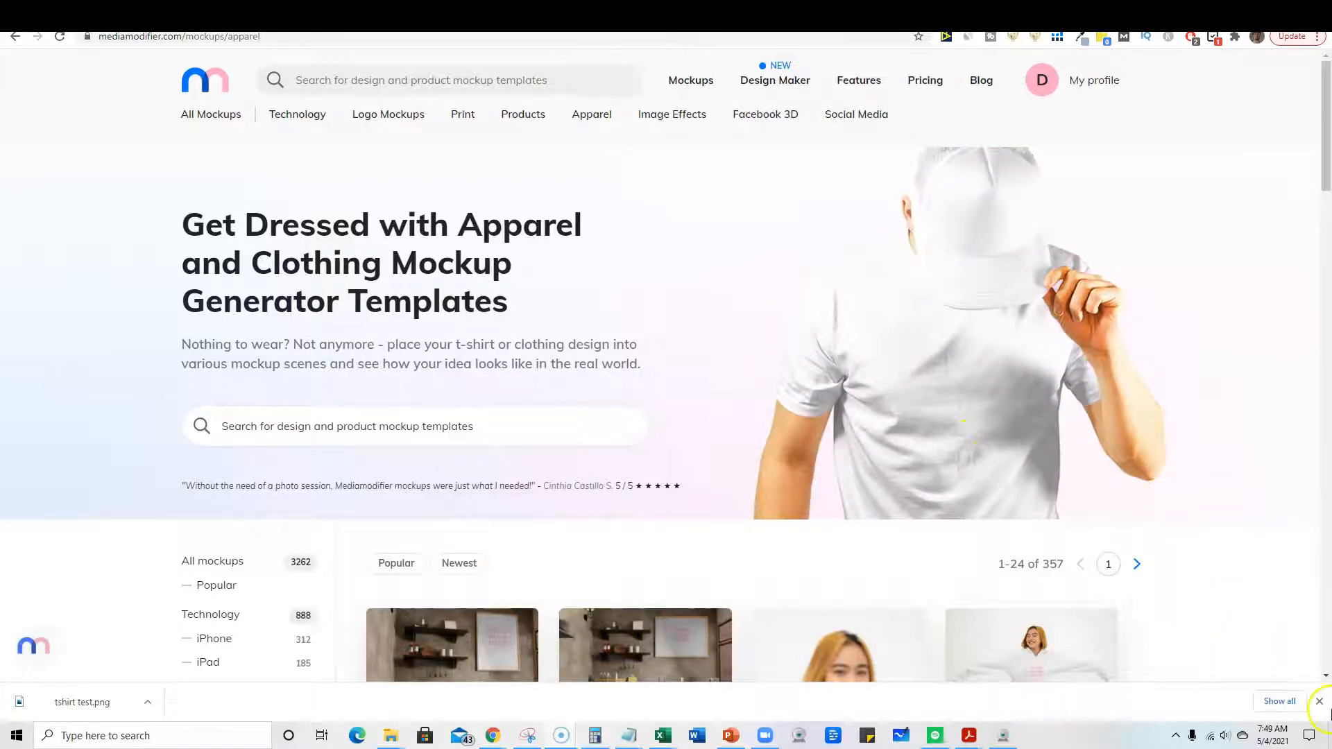
click(1319, 701)
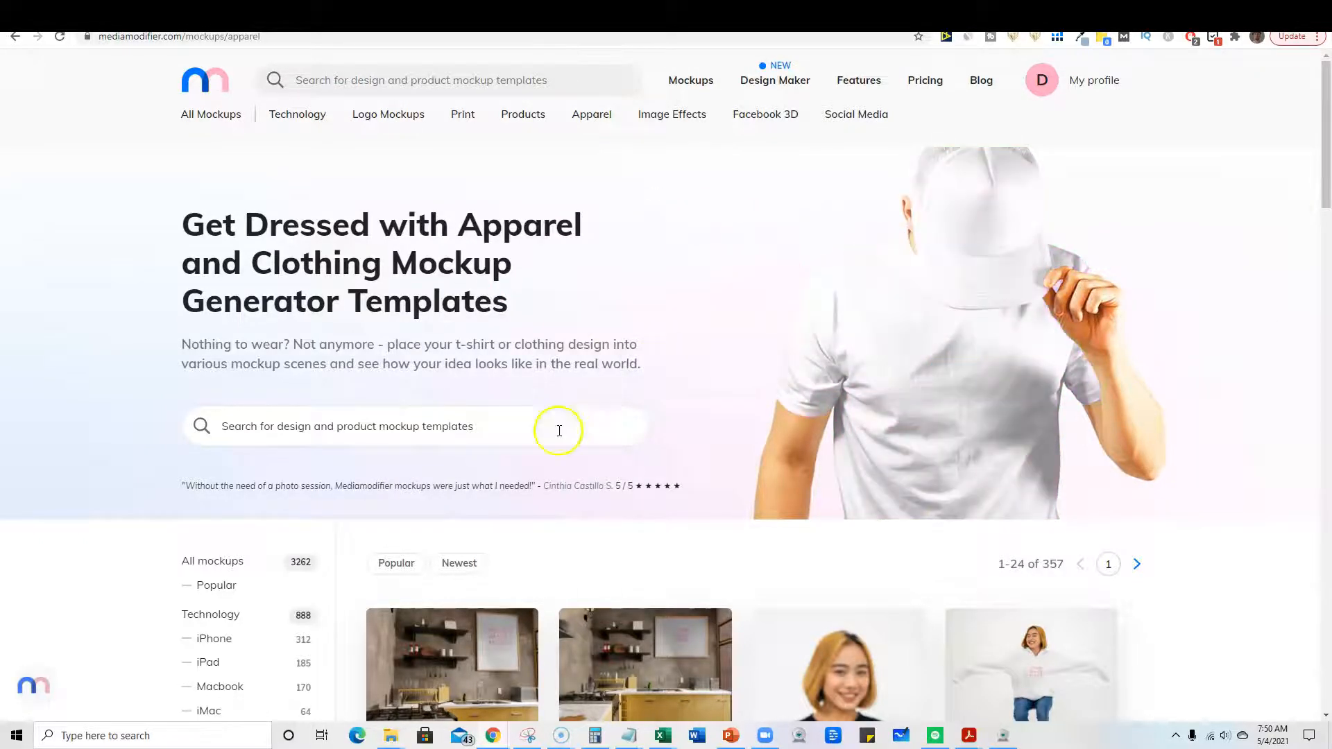
Look through Mediamodifier's apparel mockup page, examining the available templates and the category list
scroll(740, 442, down, 7)
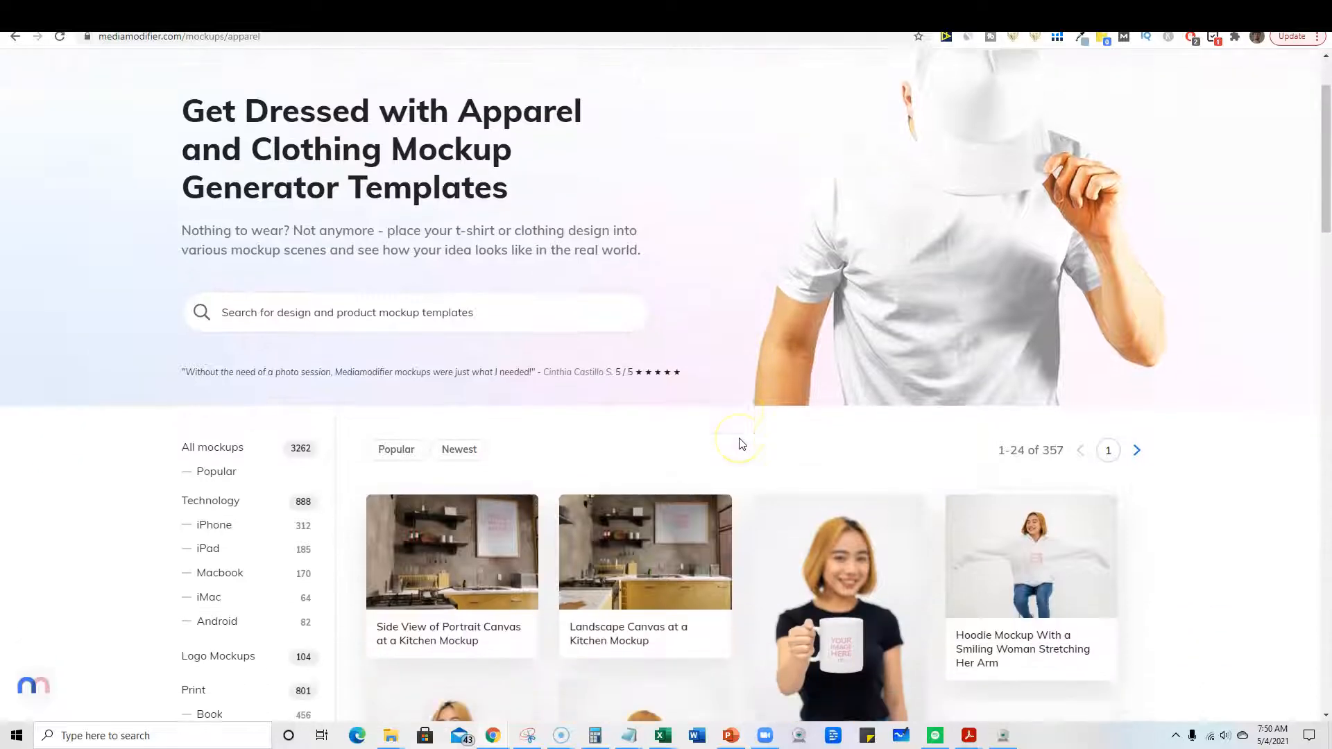
scroll(747, 430, up, 5)
scroll(748, 436, up, 2)
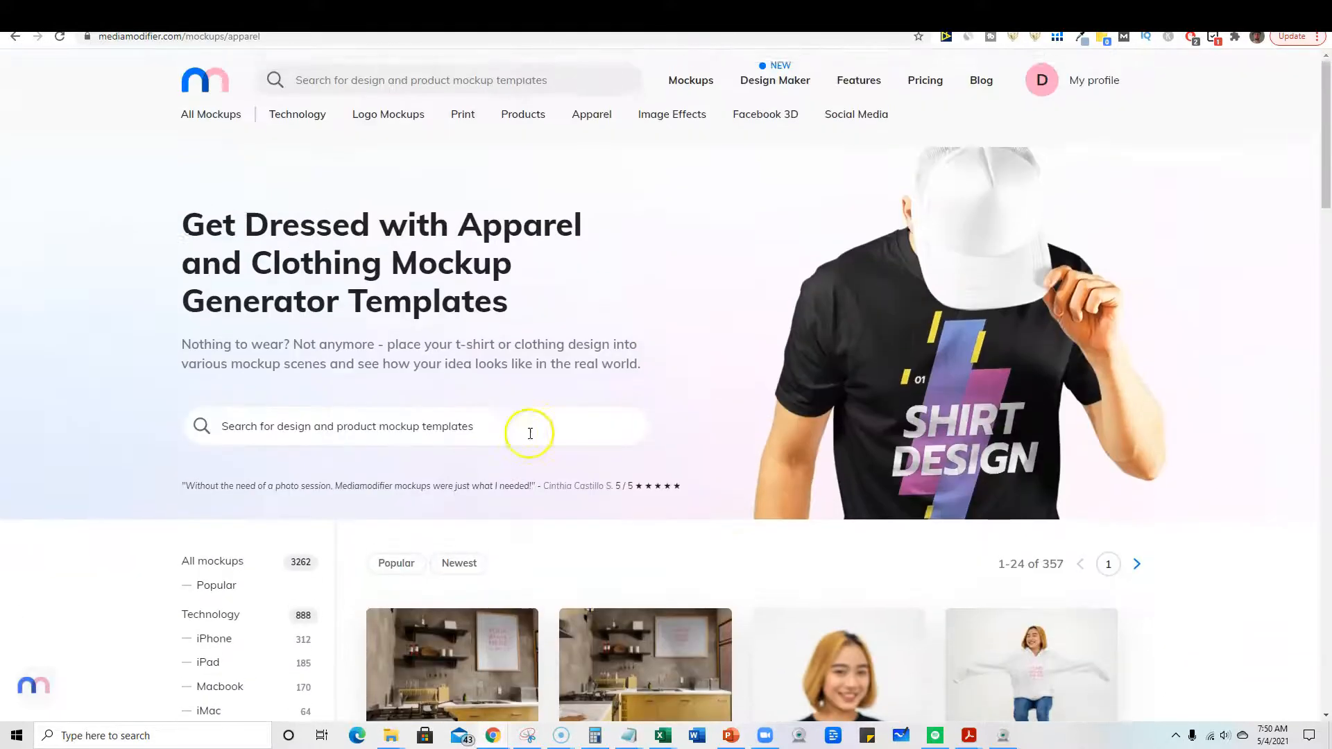
scroll(681, 425, down, 5)
scroll(194, 645, down, 2)
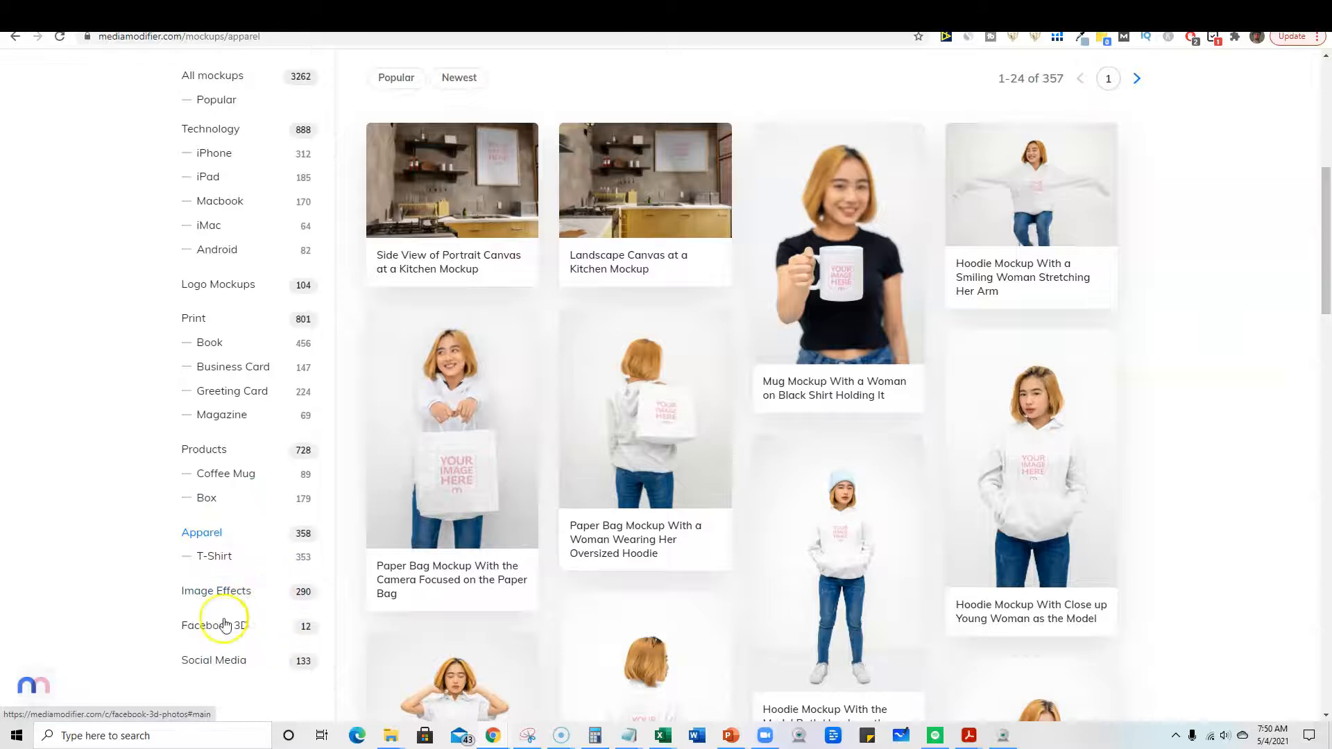
scroll(184, 298, up, 4)
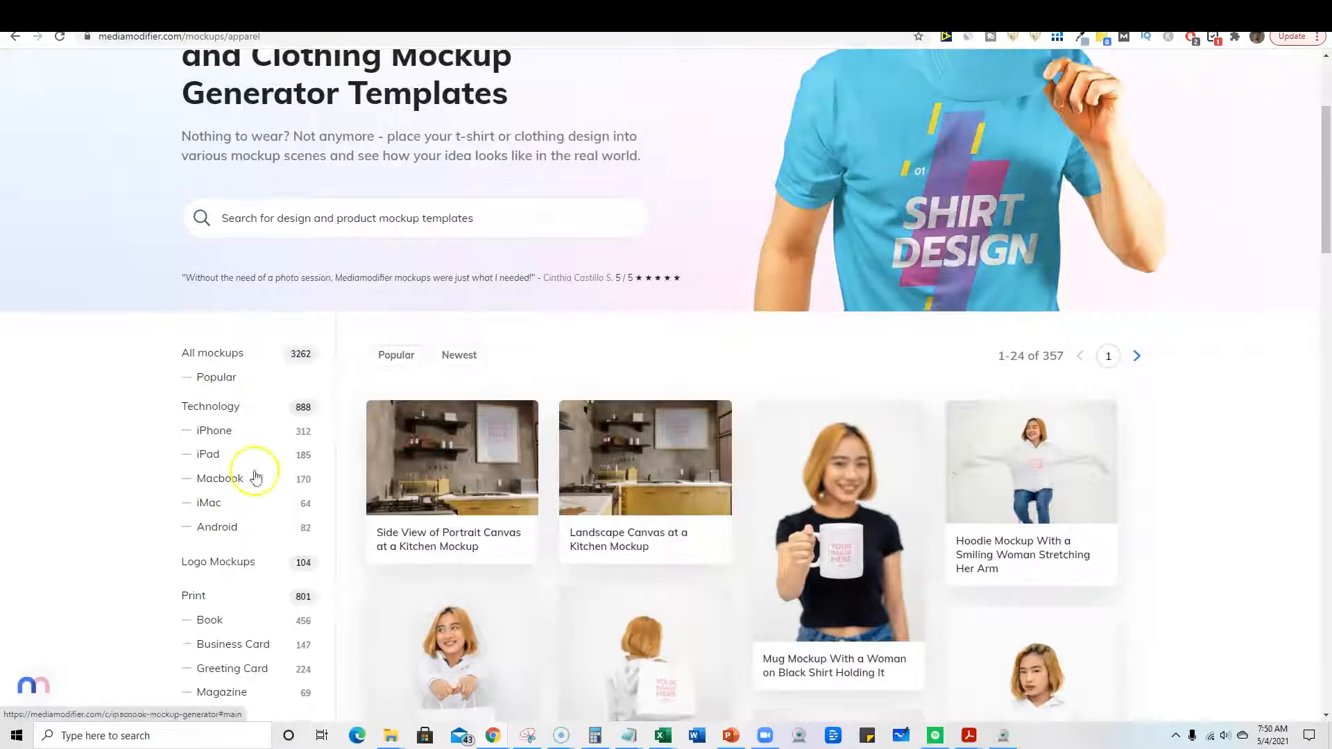
scroll(763, 444, up, 3)
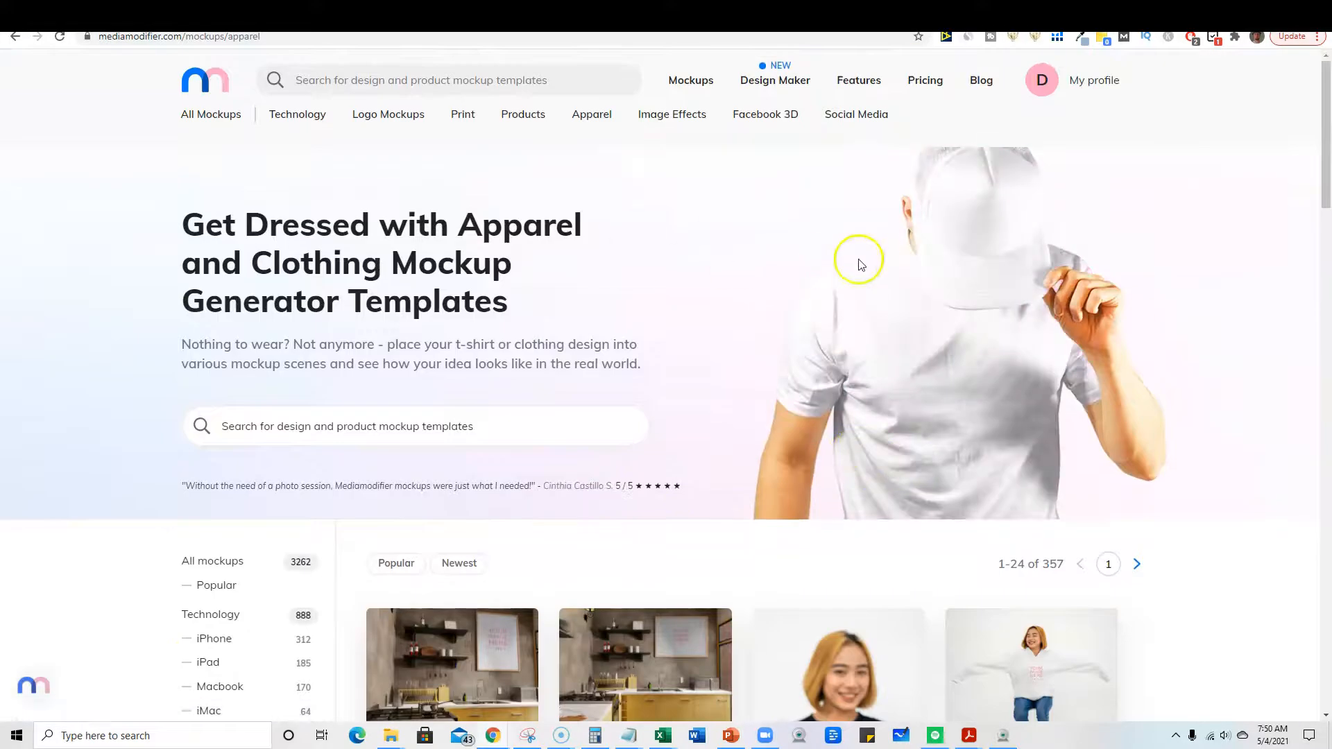
Open the T-Shirt category of the Apparel mockups
mouse_move(791, 76)
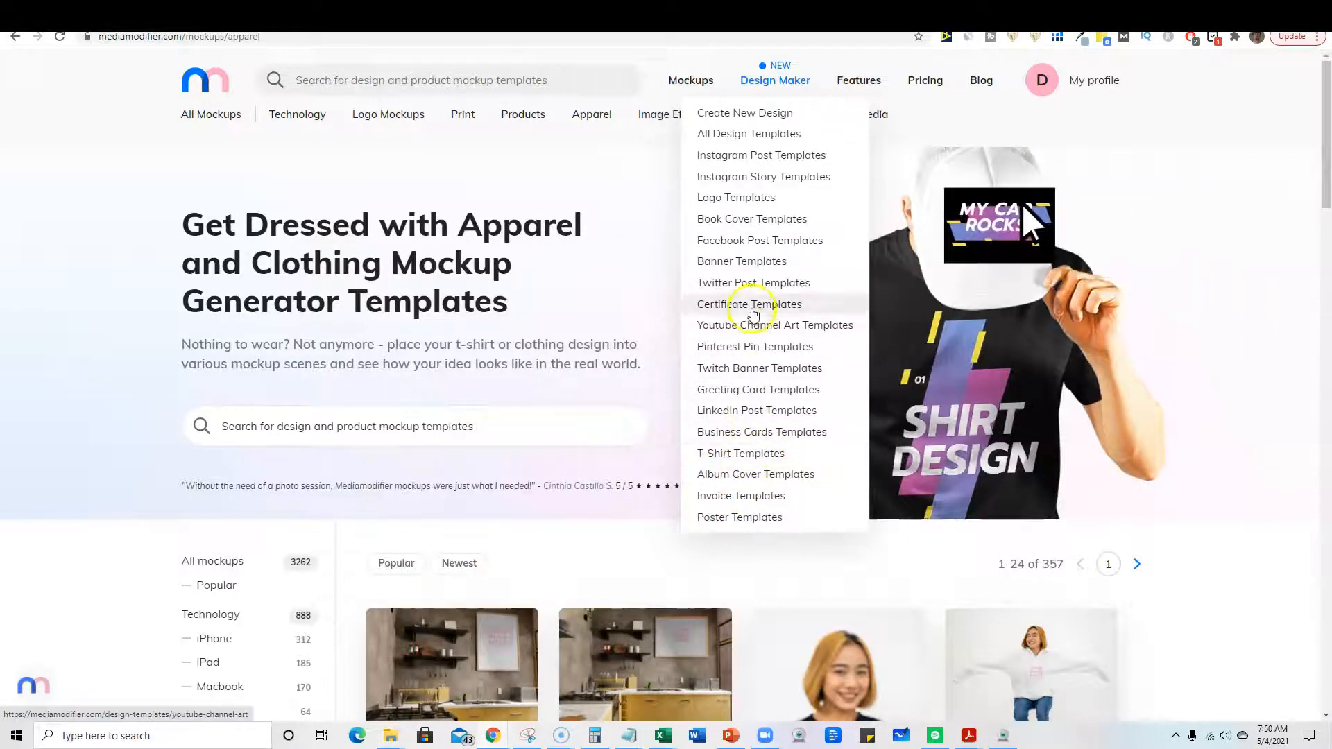
mouse_move(700, 84)
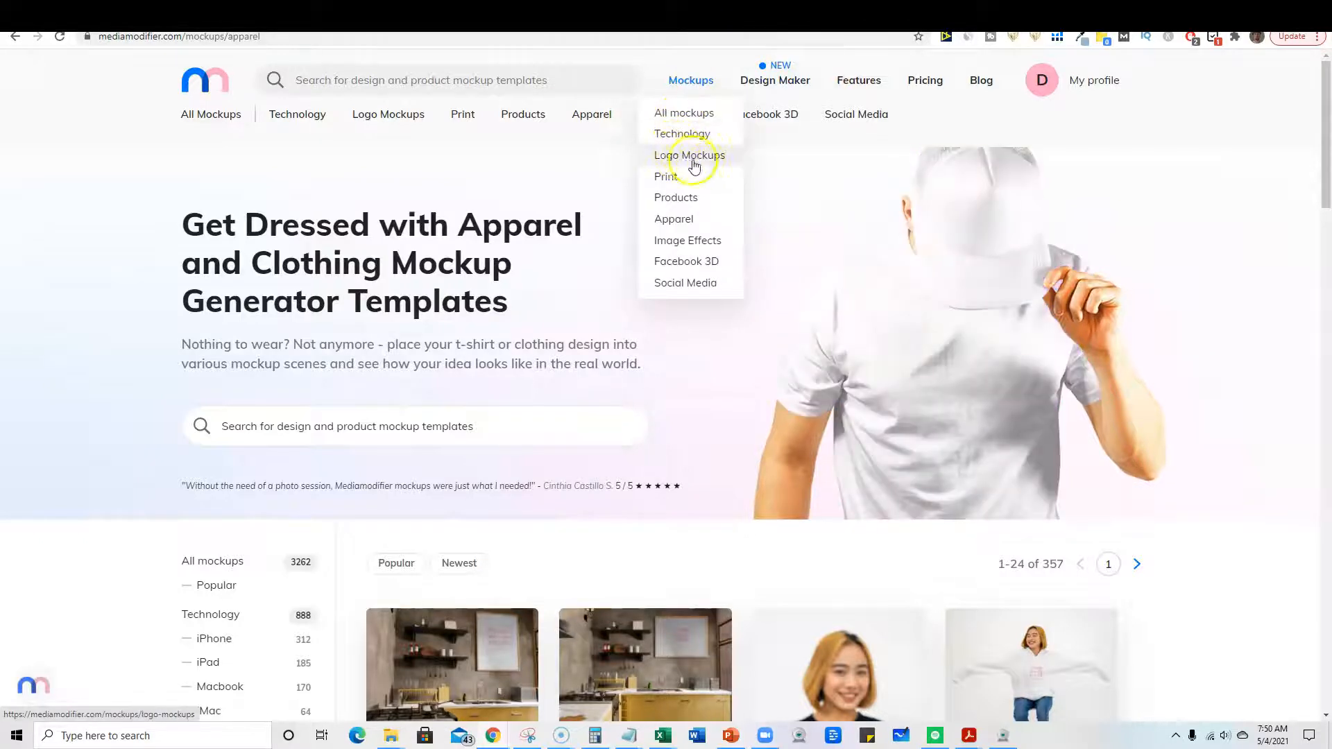
mouse_move(683, 194)
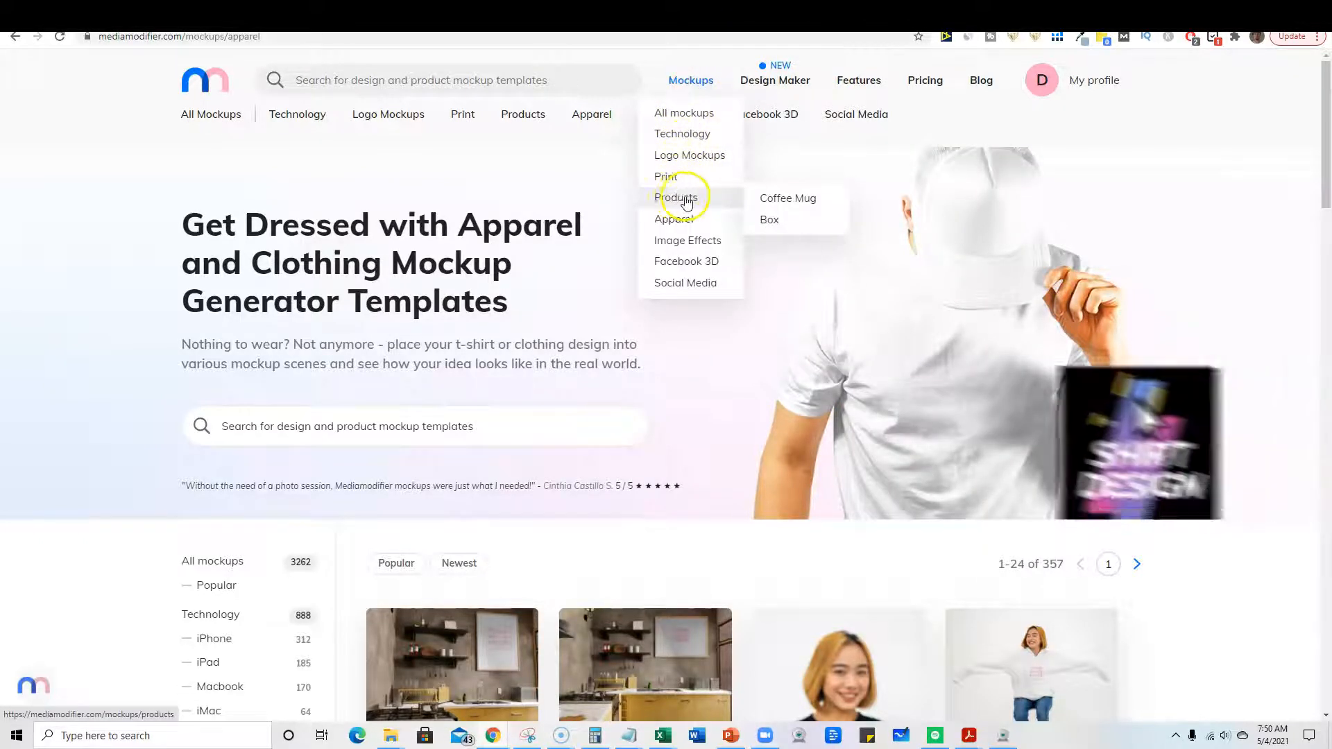
mouse_move(677, 219)
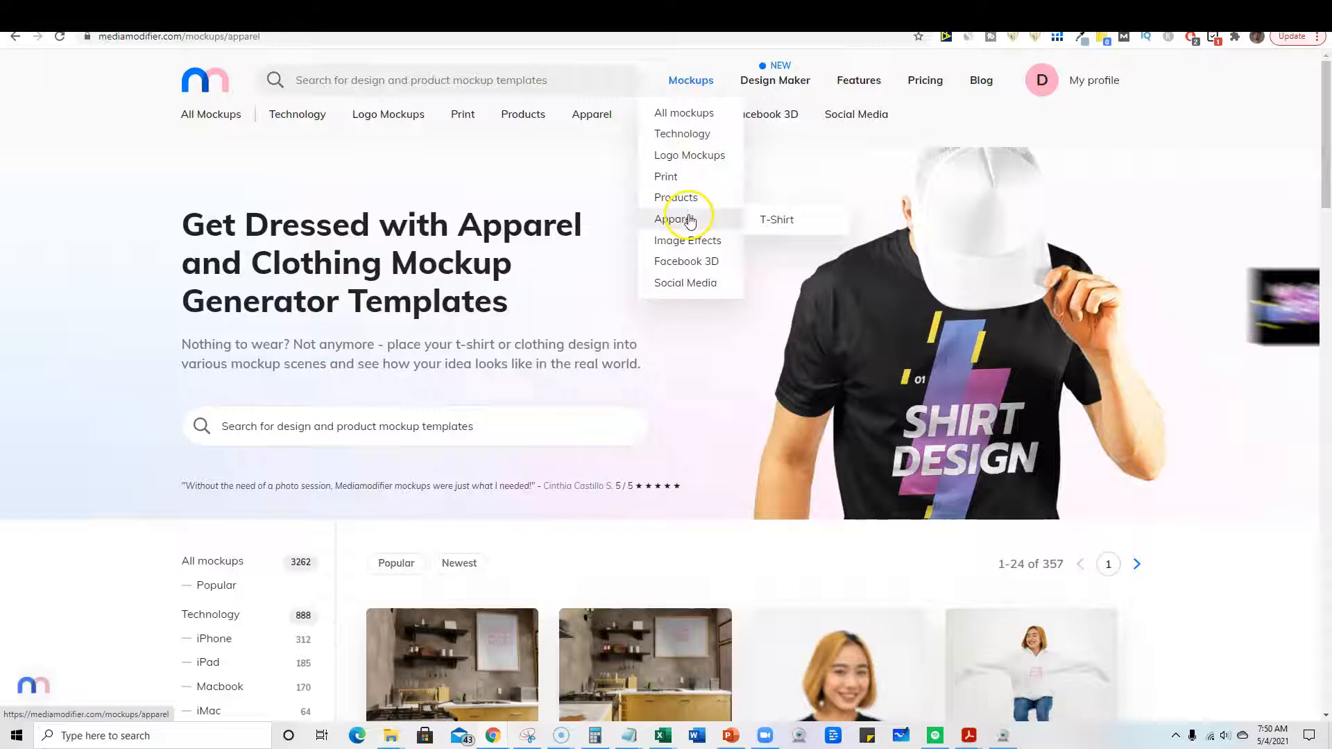
click(770, 221)
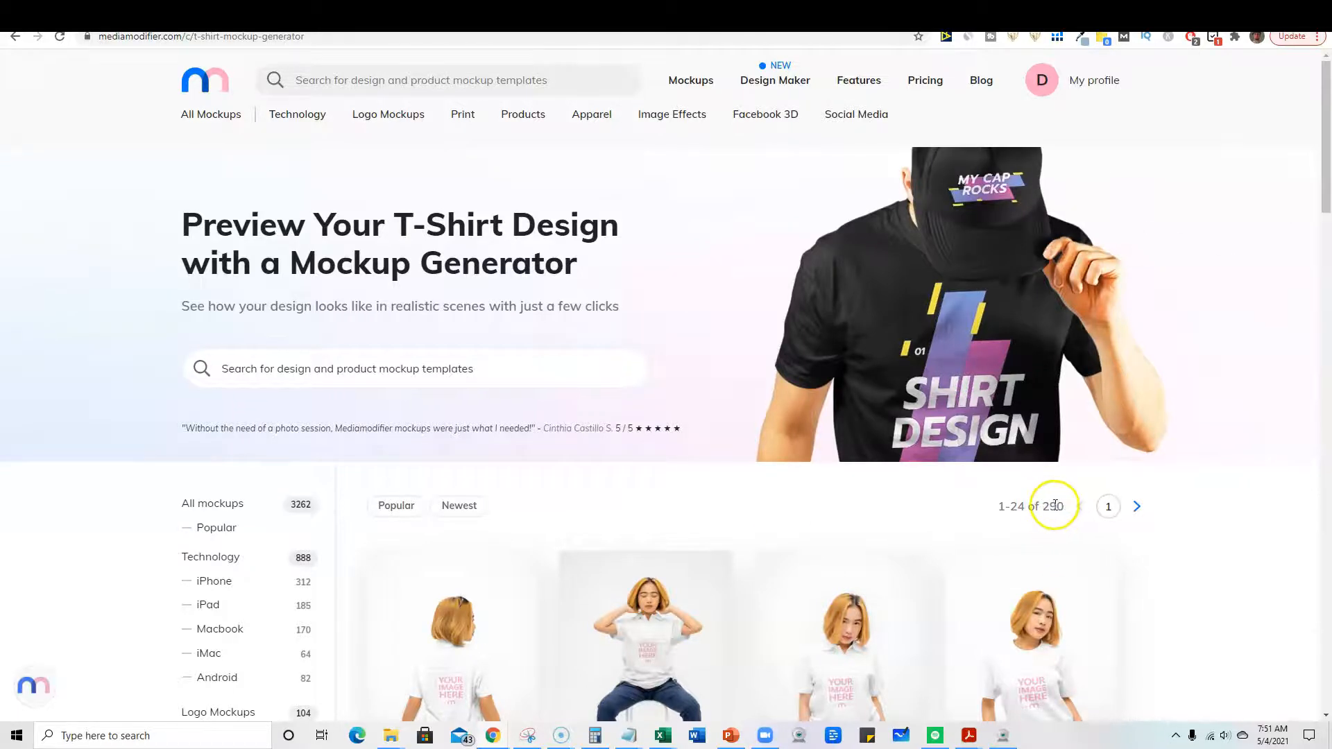
Browse the T-shirt mockups and open "Shirt Mockup of a Man Holding His Hat"
scroll(971, 514, down, 5)
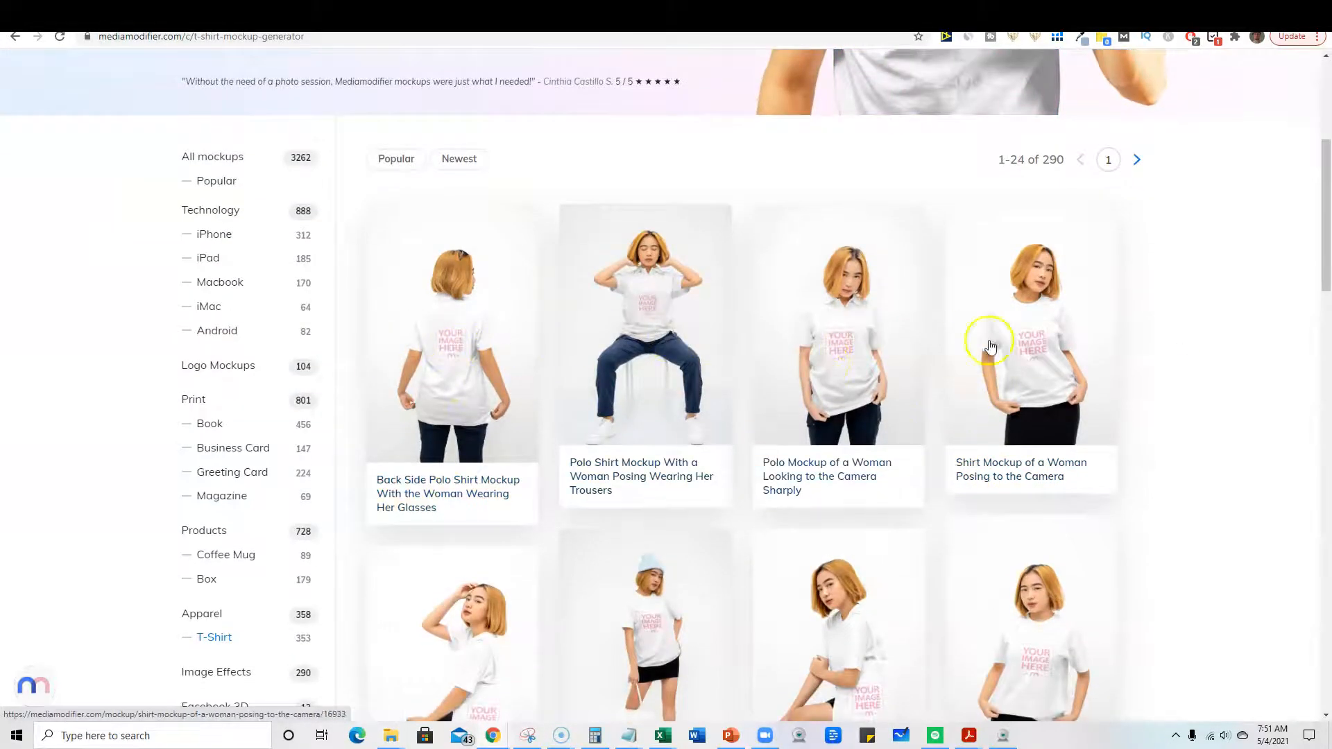
scroll(1011, 425, down, 3)
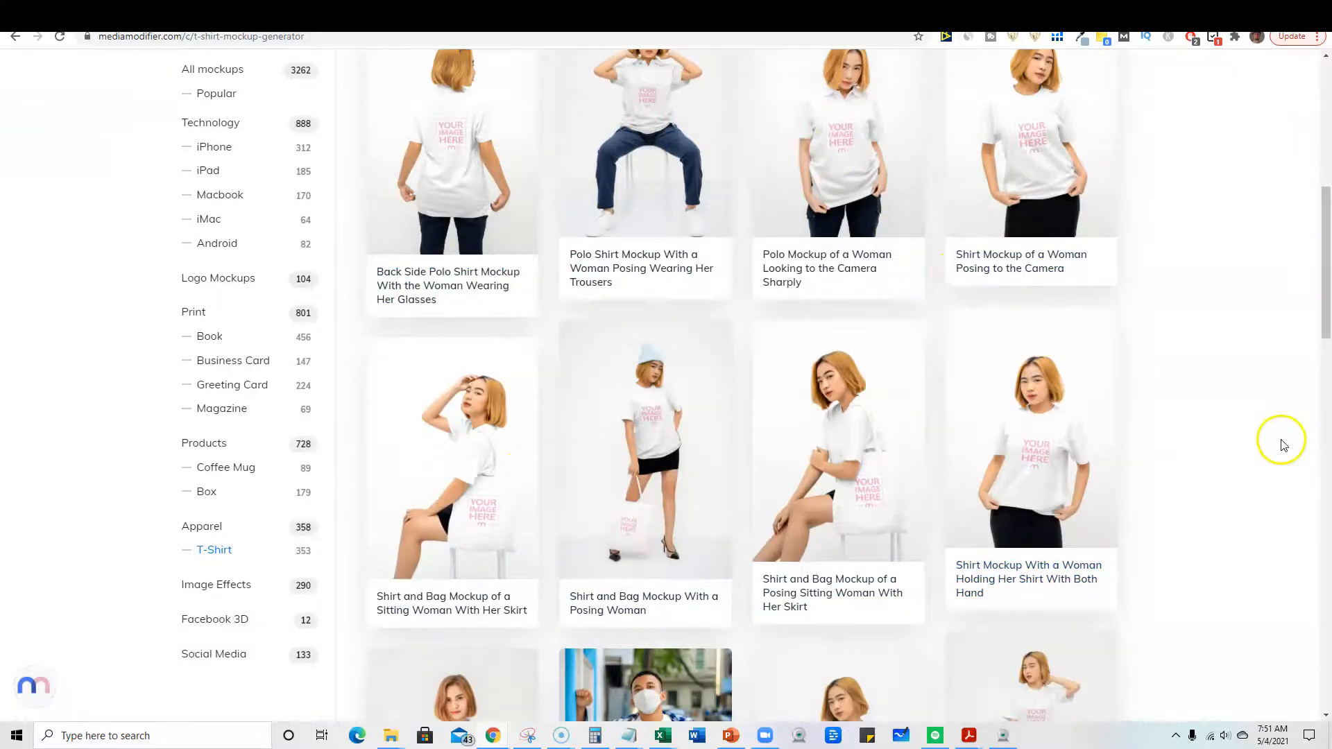
scroll(1198, 447, down, 5)
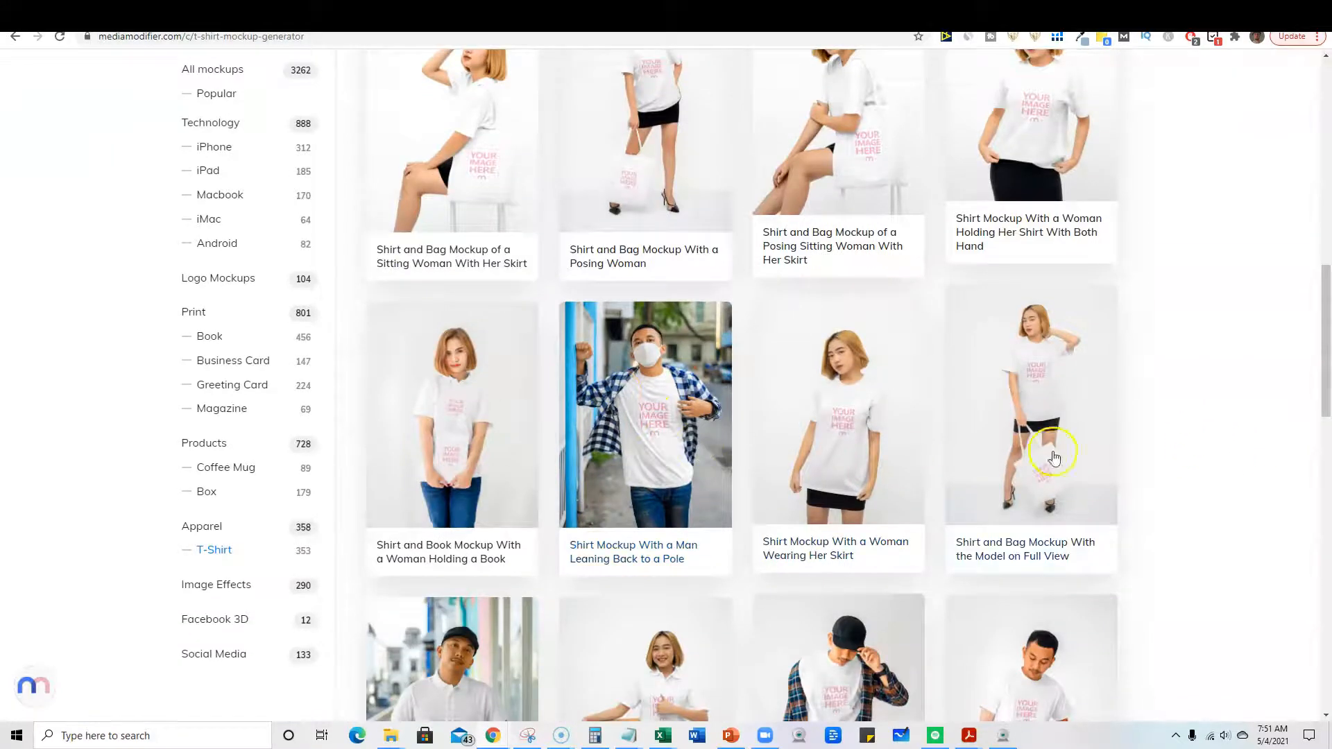
scroll(1163, 381, down, 5)
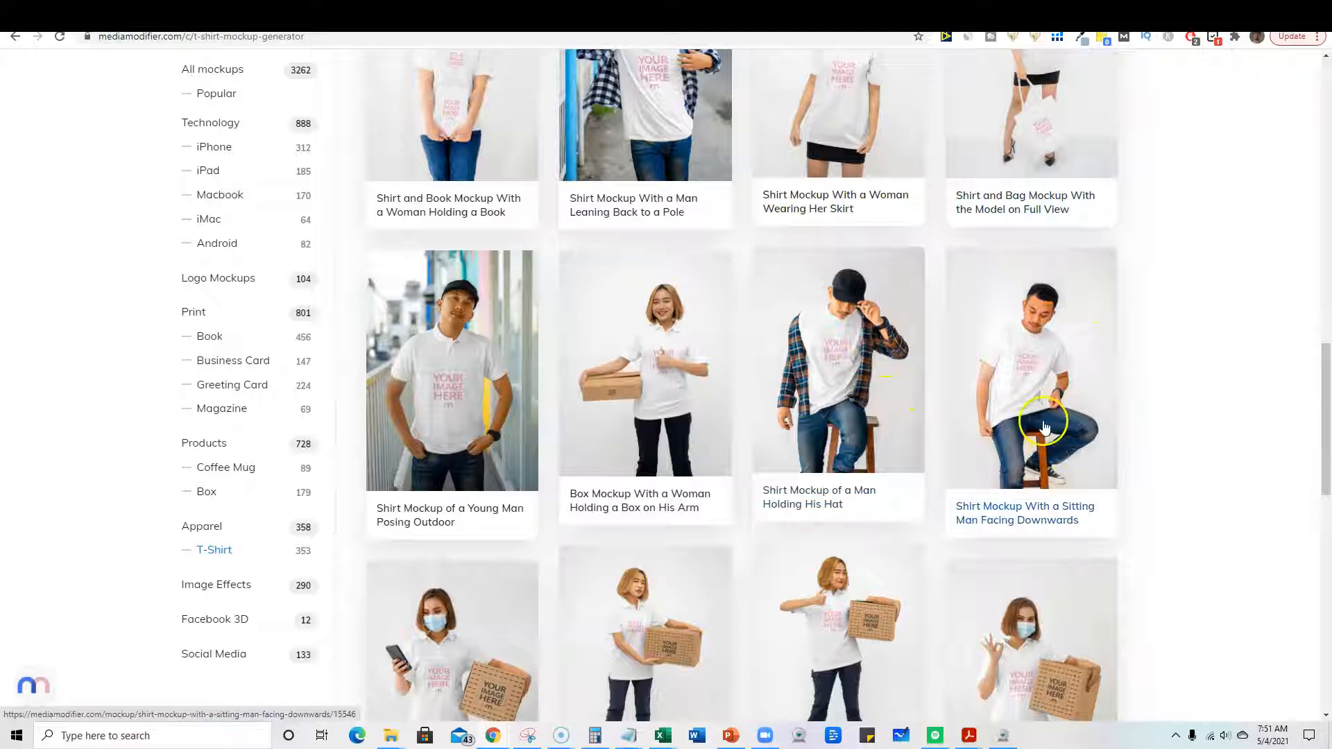
scroll(1044, 426, down, 1)
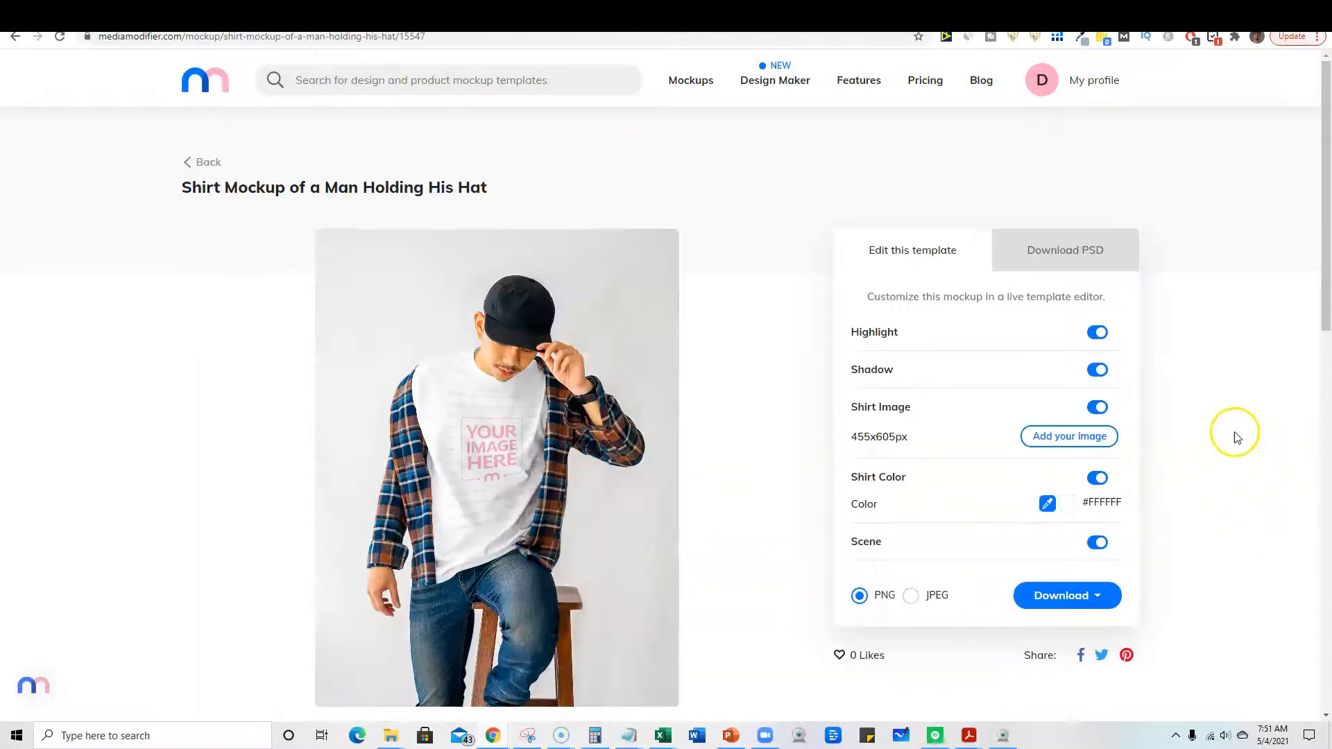
Upload "tshirt test.png" from the Downloads folder as the shirt image of the mockup
scroll(763, 522, down, 5)
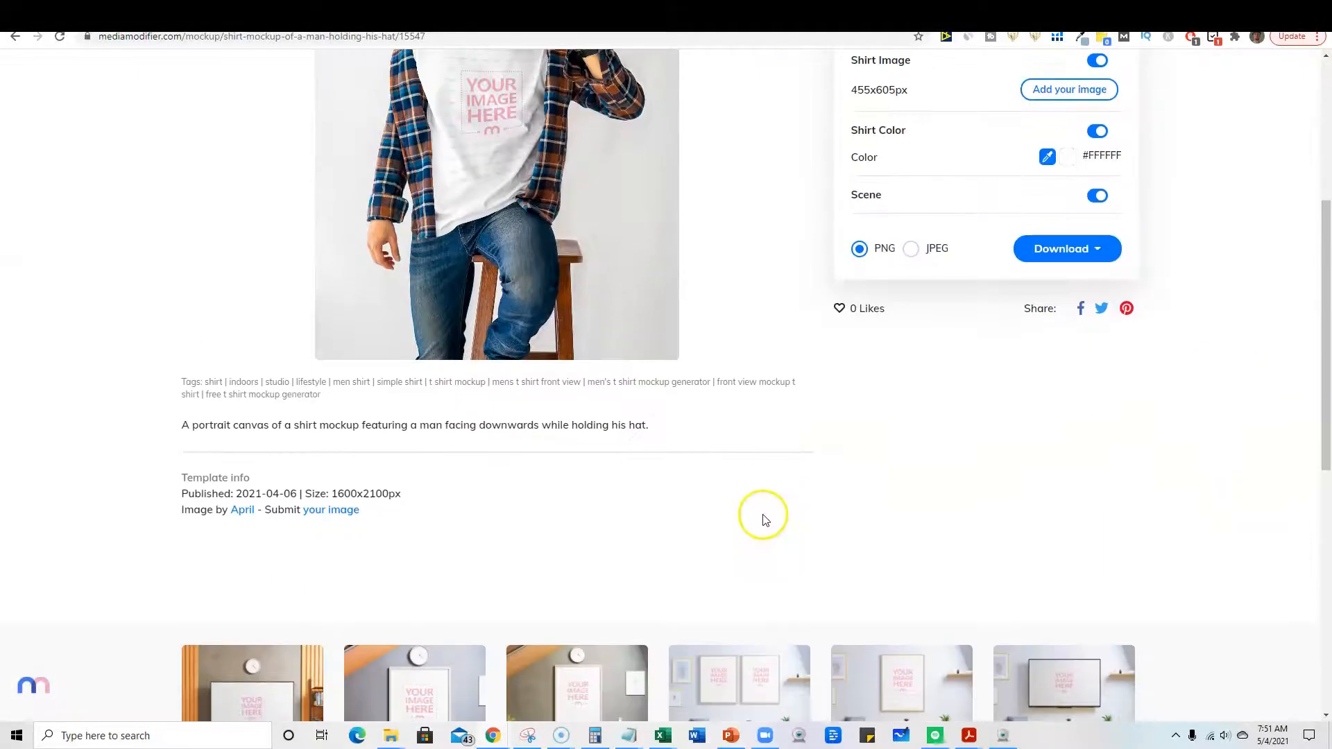
scroll(766, 515, down, 3)
scroll(766, 515, up, 8)
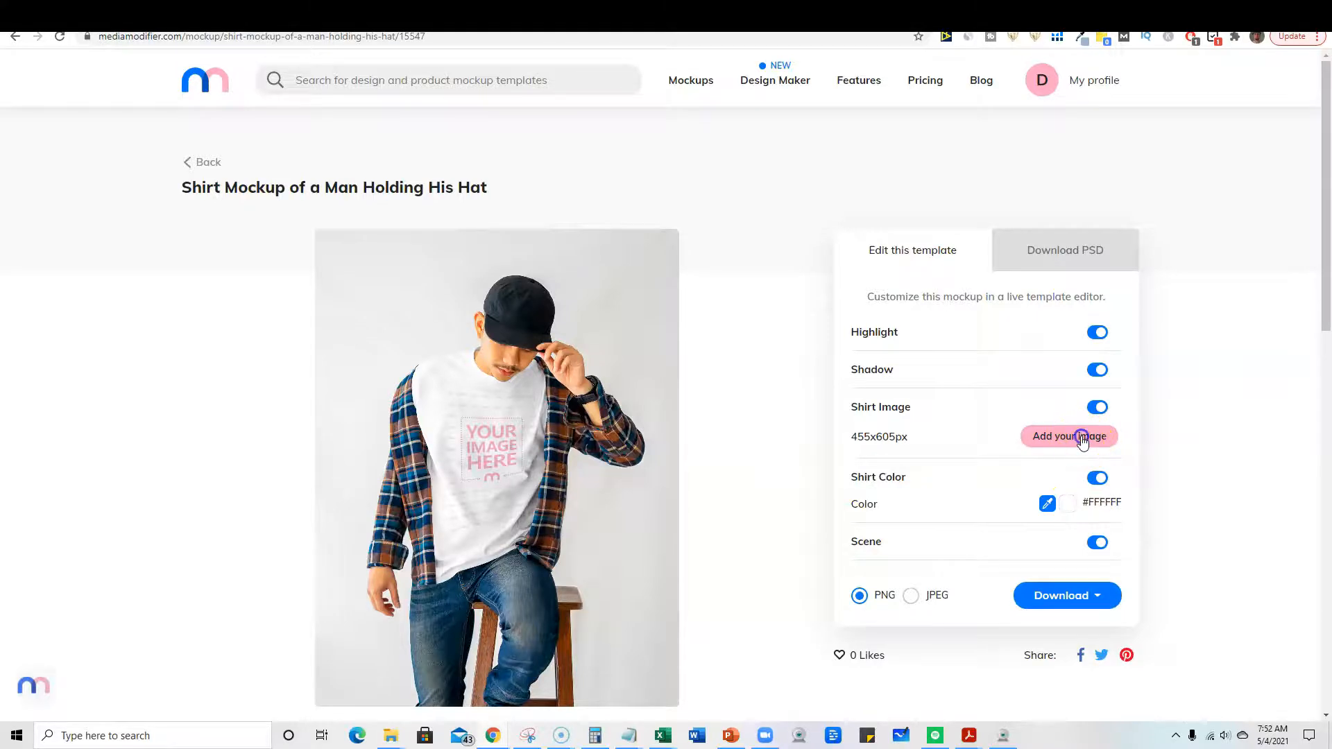
click(1081, 438)
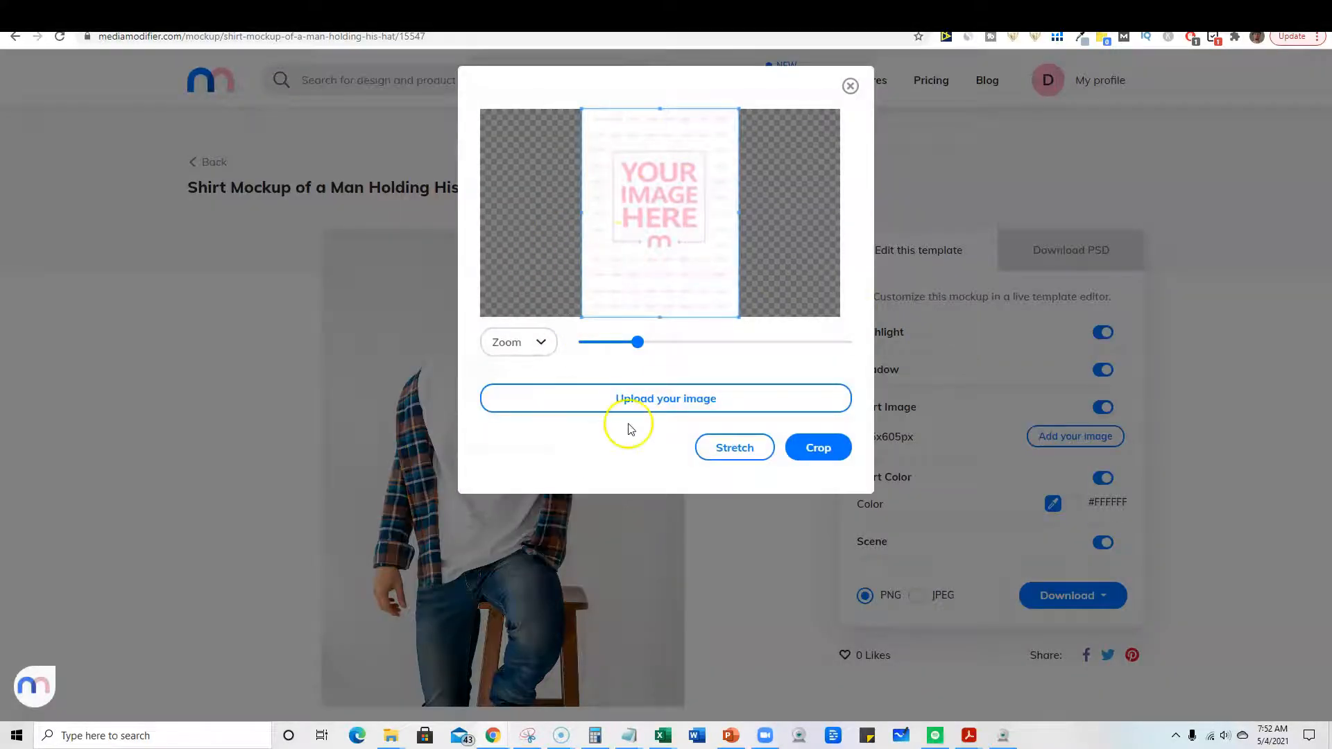
click(850, 86)
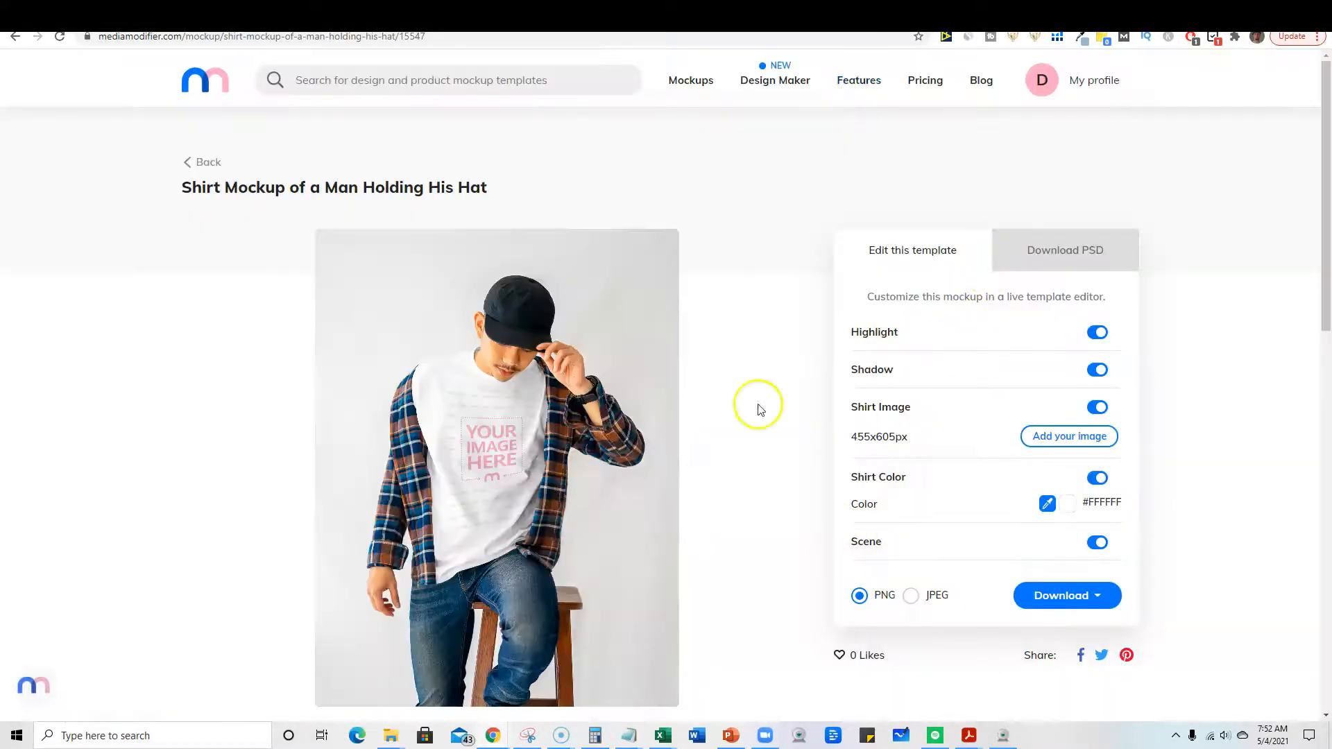
click(495, 455)
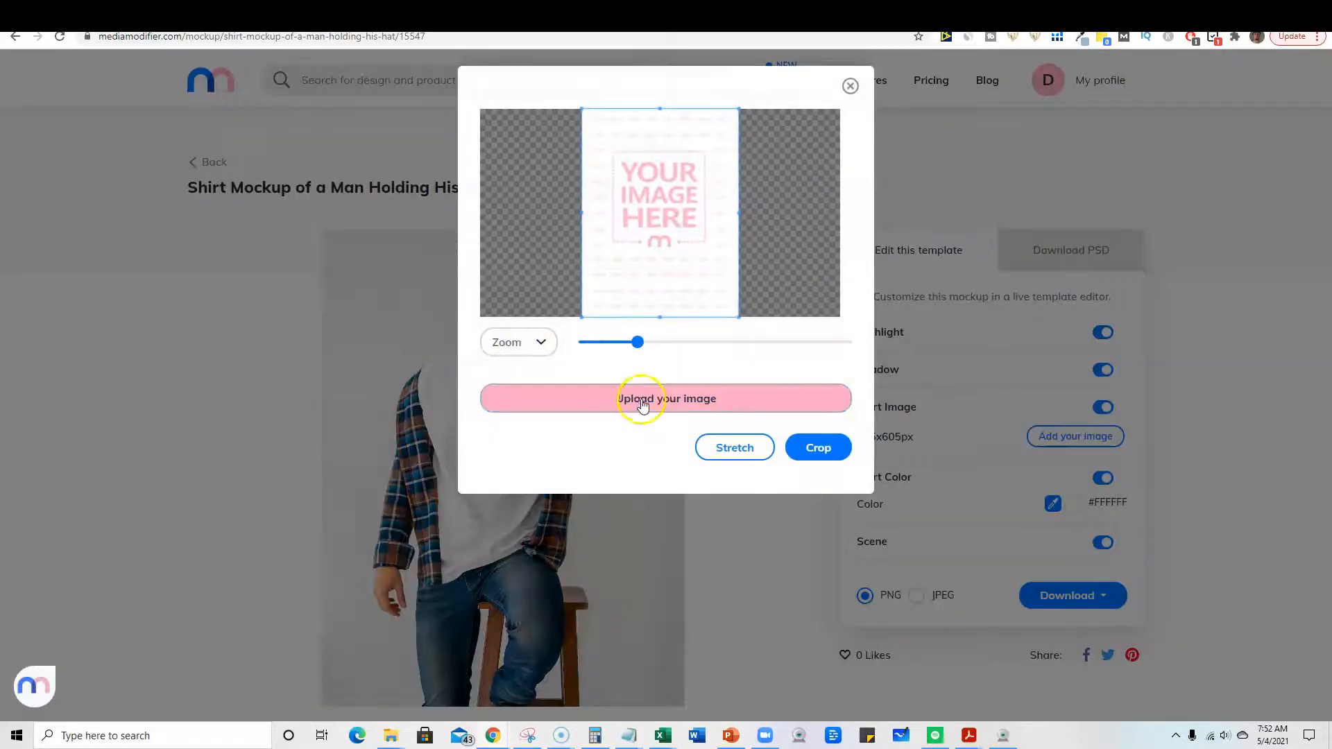
click(663, 392)
click(251, 152)
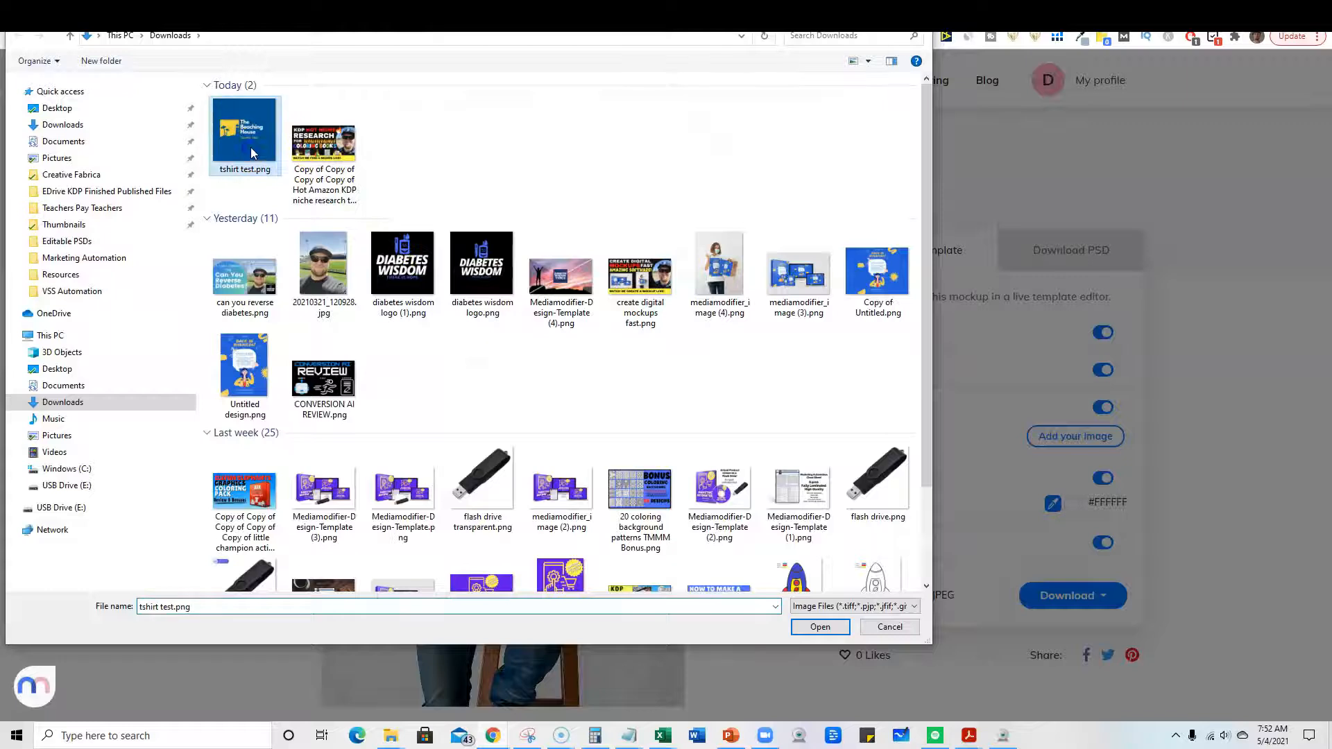
click(820, 626)
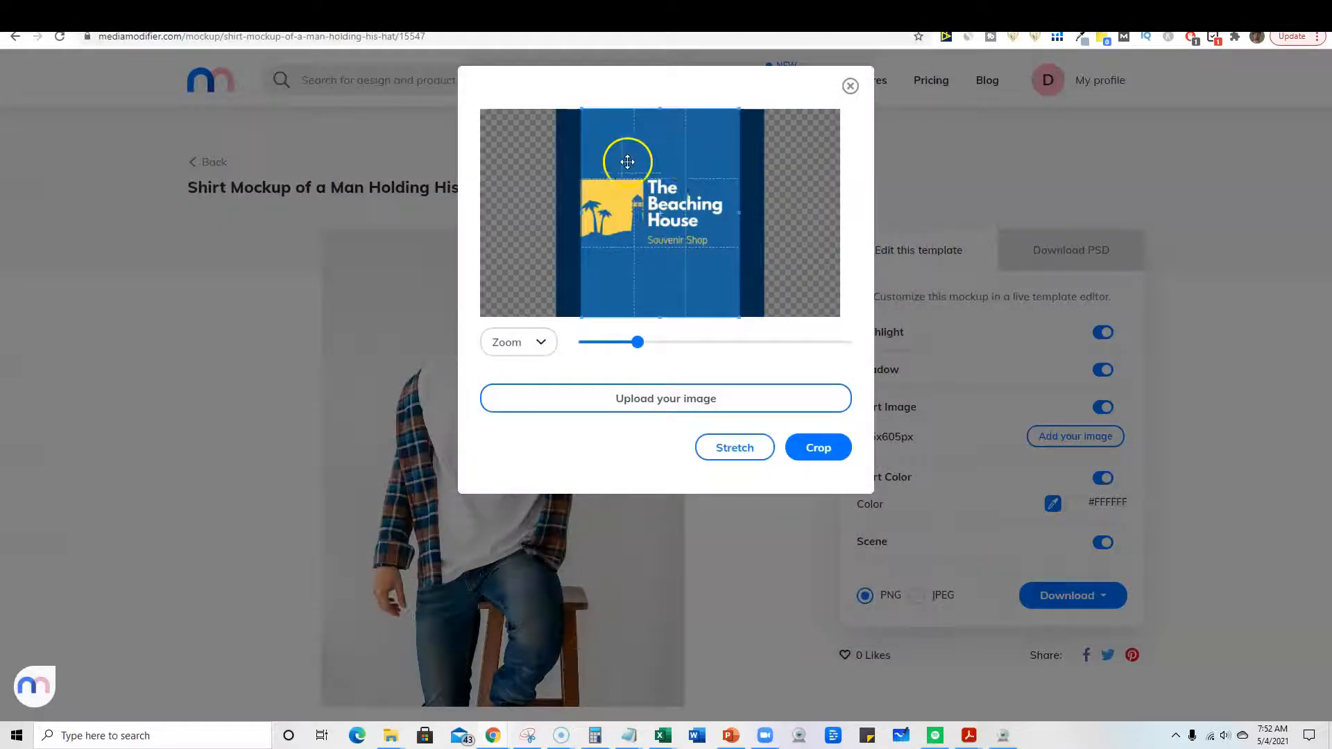
Adjust the crop area over the Beaching House design and apply the image to the shirt with Stretch
mouse_move(674, 206)
mouse_down()
mouse_move(604, 201)
mouse_move(731, 203)
mouse_move(670, 201)
mouse_up()
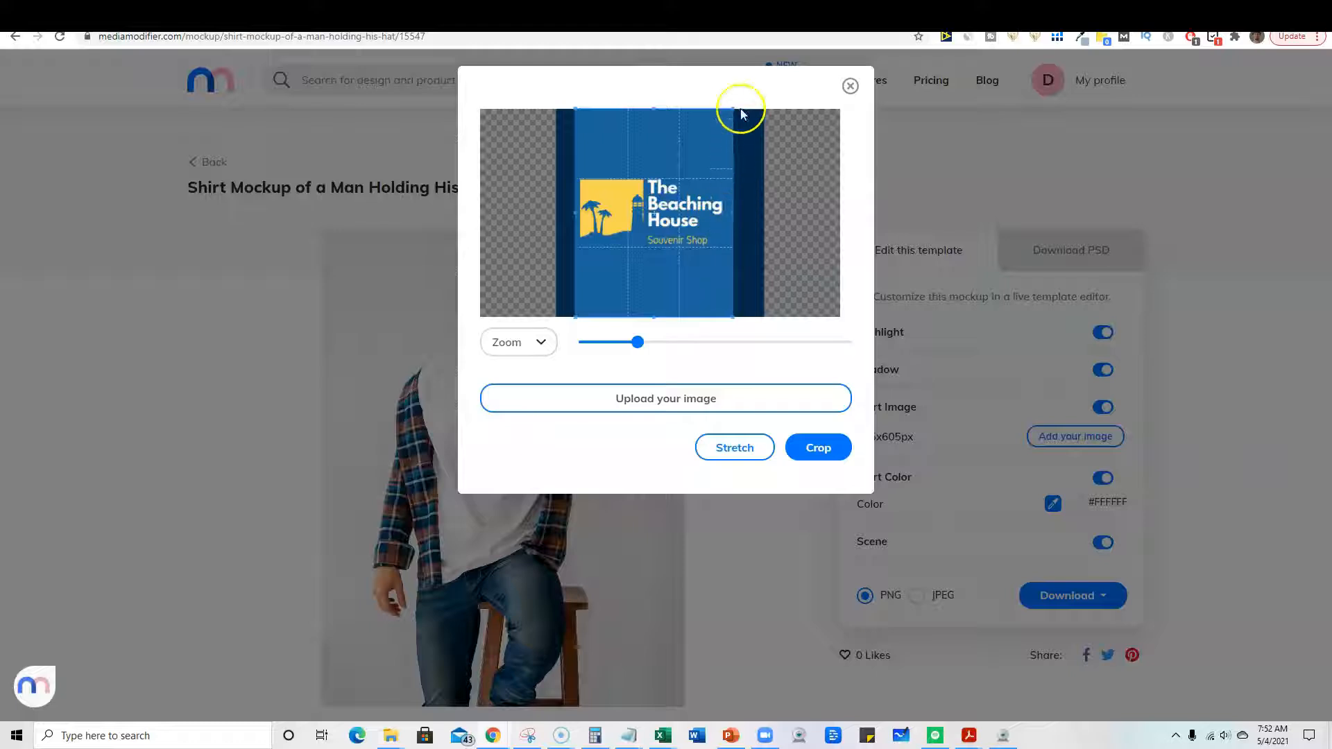
drag(732, 110, 827, 108)
click(755, 141)
drag(703, 145, 713, 147)
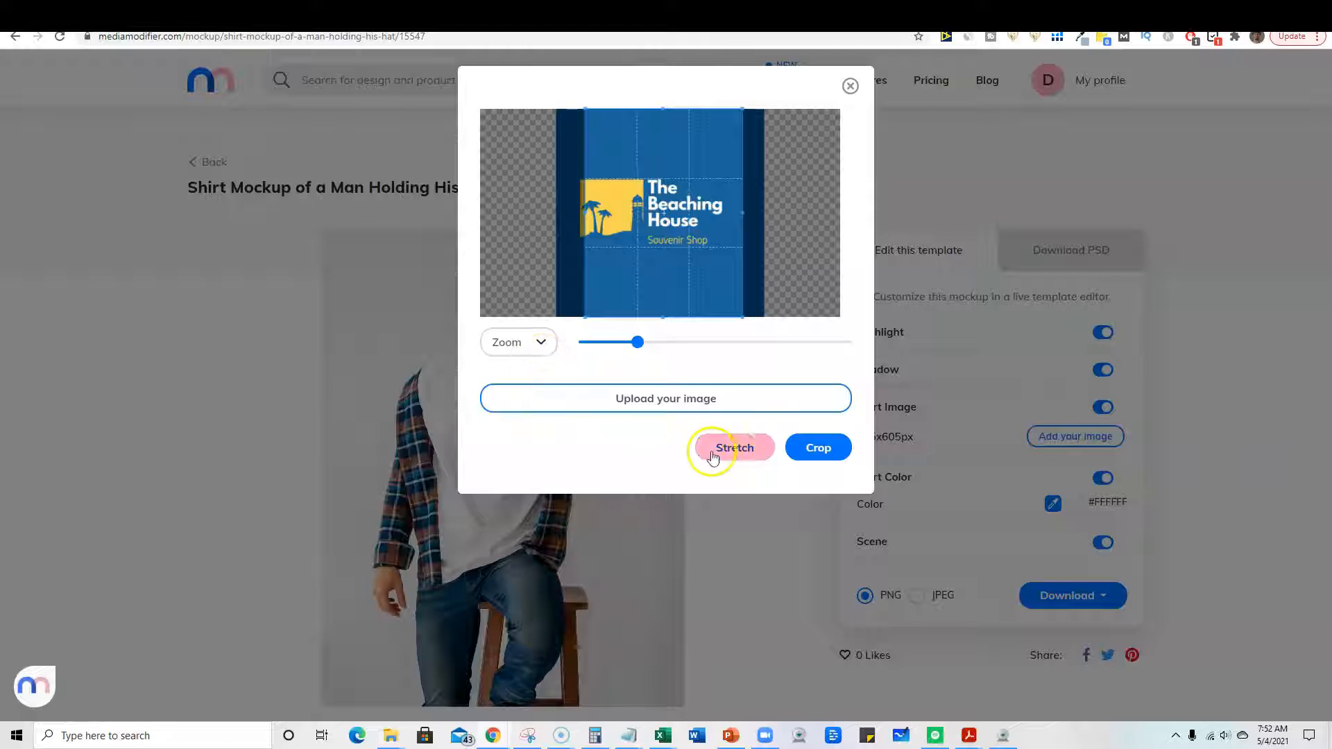
click(734, 449)
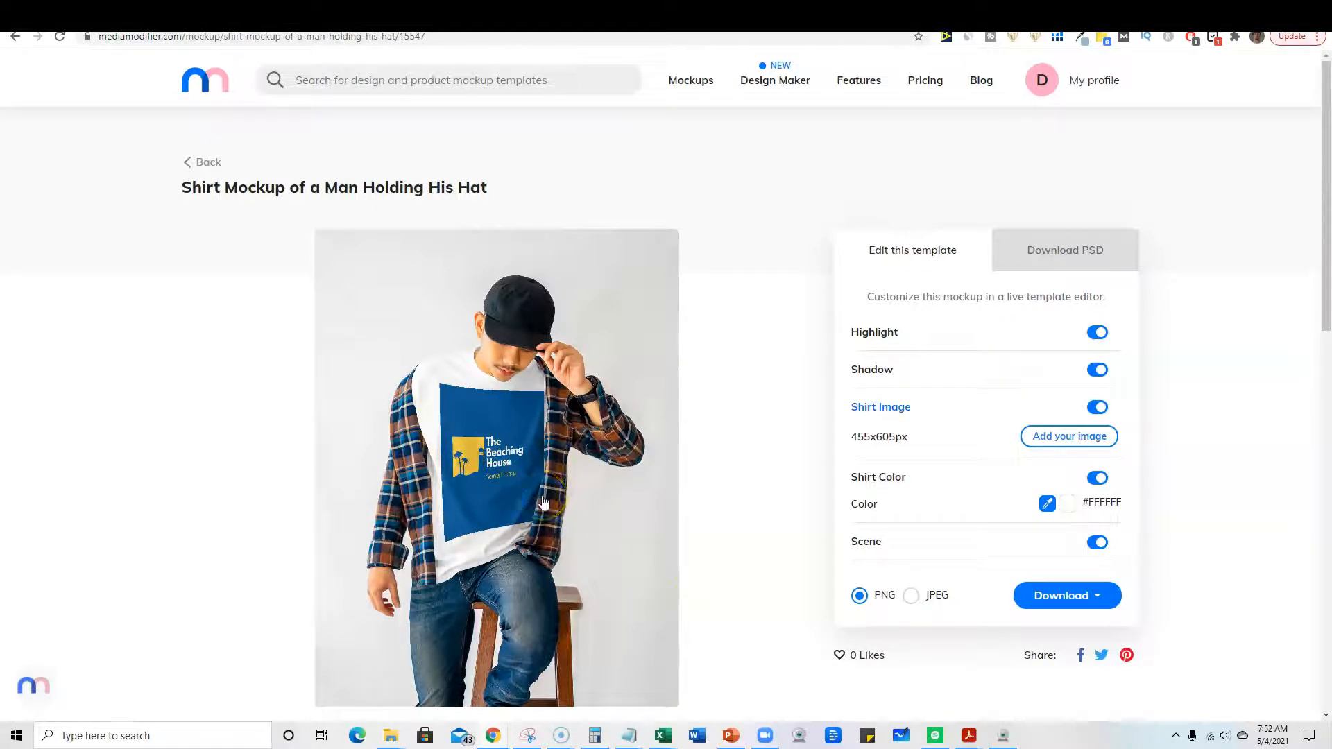
Look over the finished shirt mockup and download its image as a PNG
scroll(672, 497, down, 3)
scroll(672, 497, up, 2)
scroll(672, 496, up, 1)
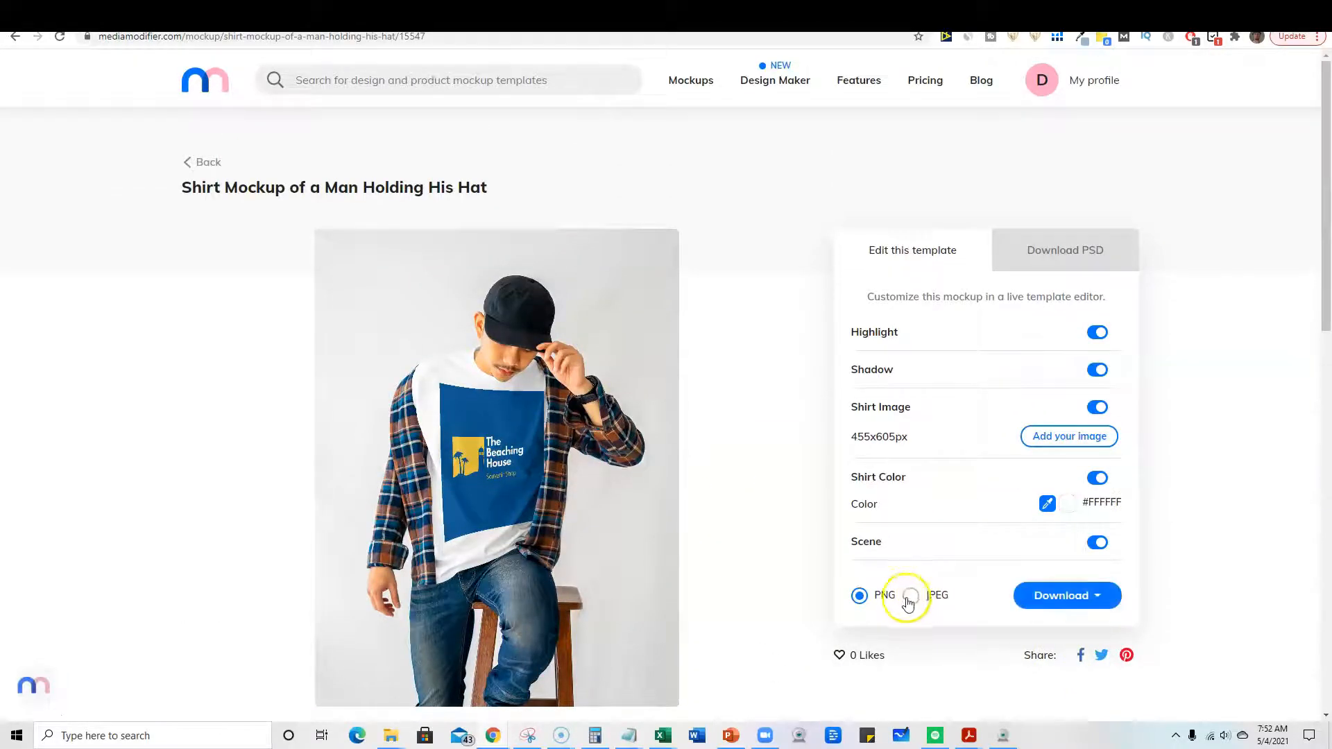
click(1093, 595)
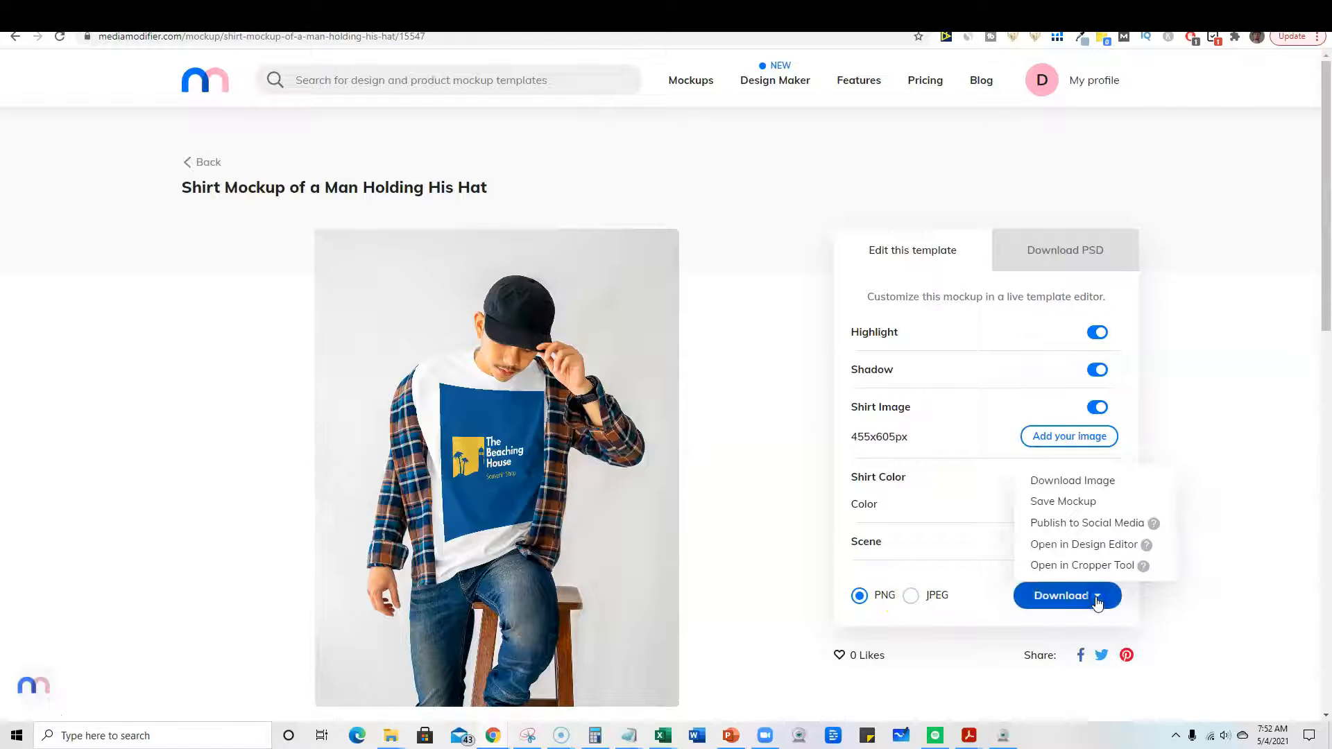
click(1088, 482)
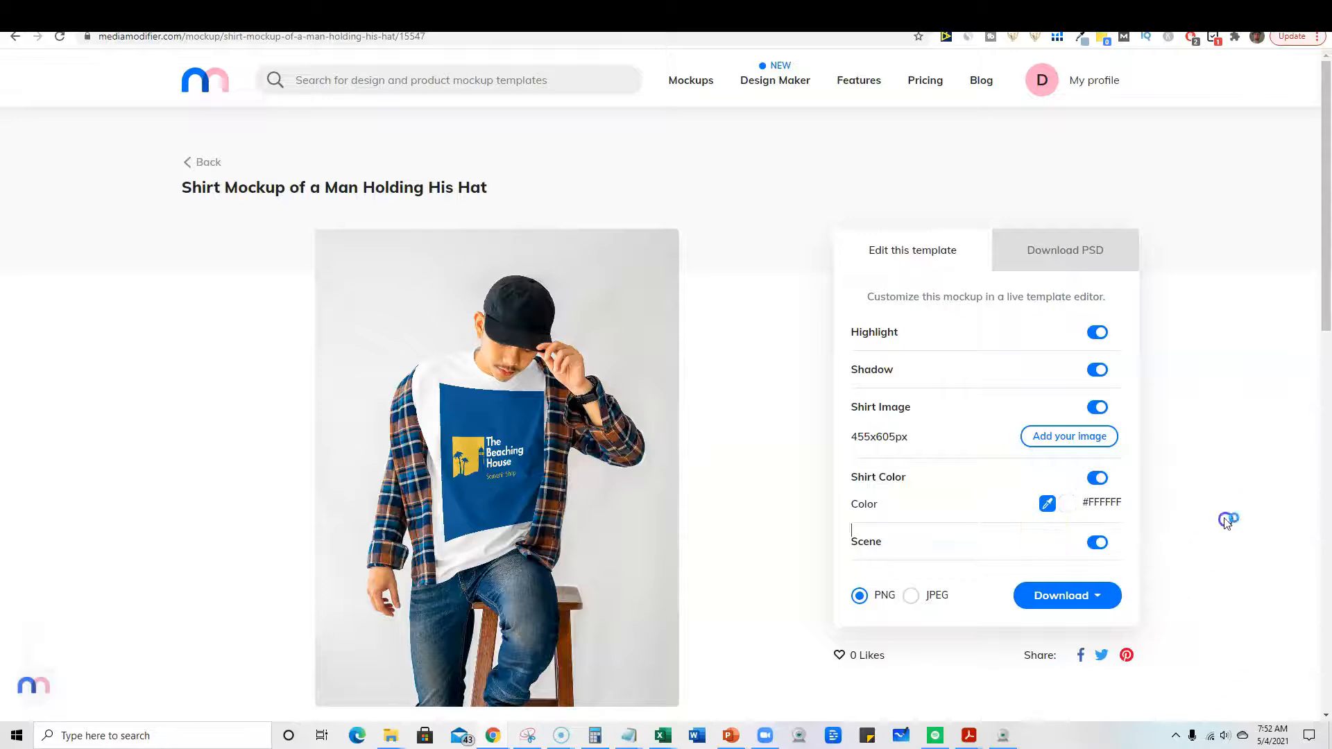
Switch back to the "tshirt test" design in Canva and dismiss the saved-design message
click(164, 17)
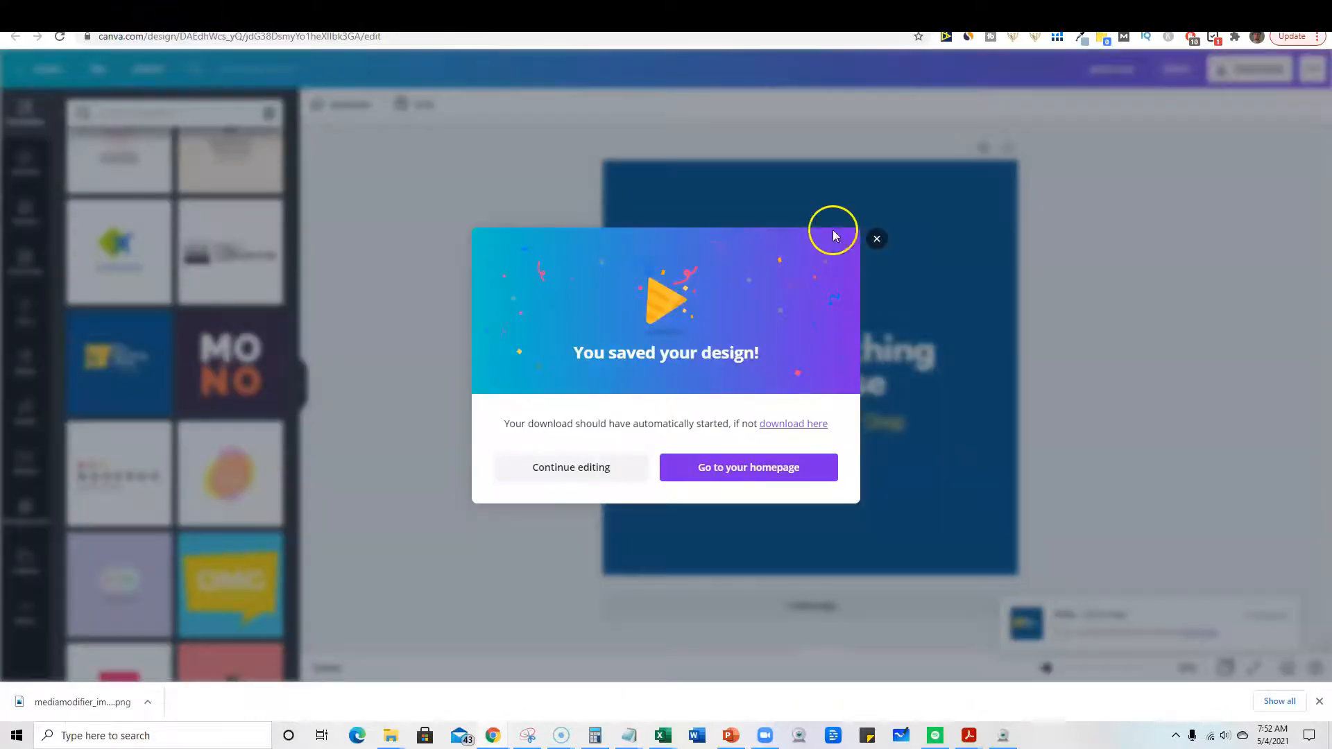
click(878, 238)
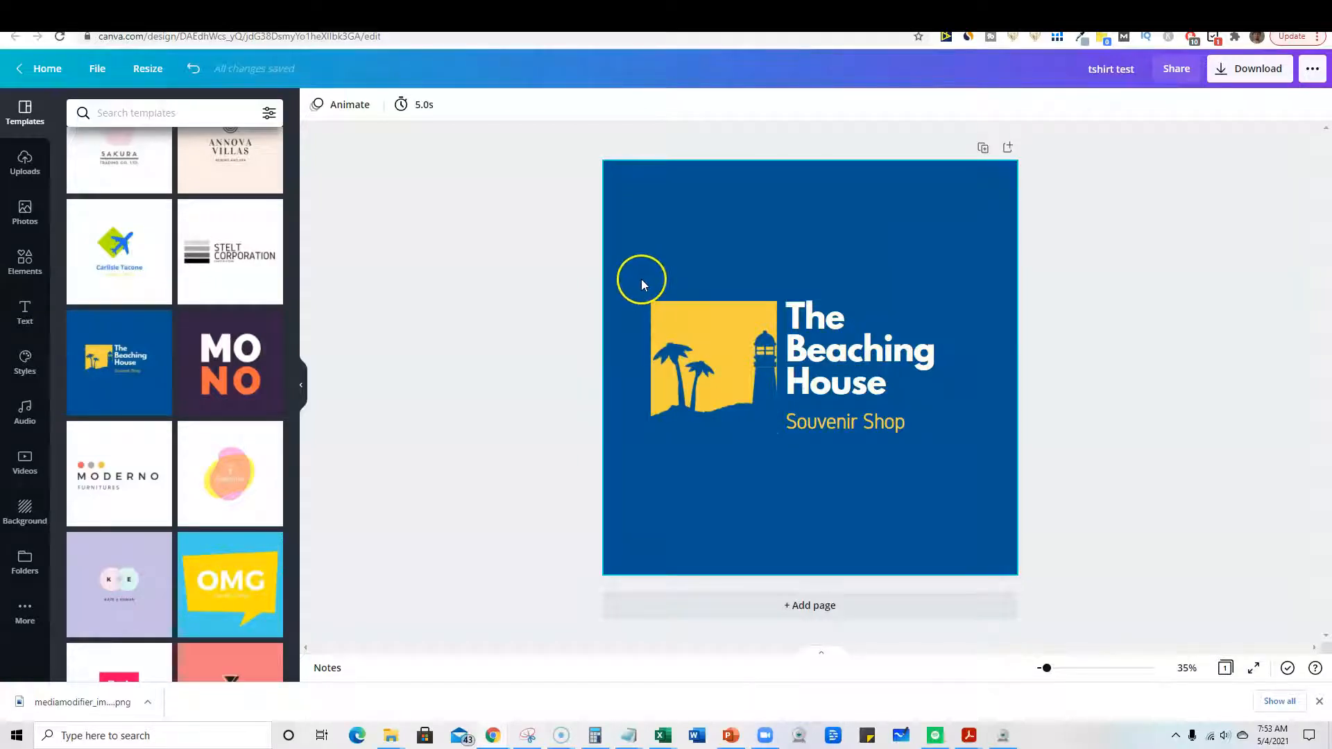
click(1257, 69)
click(1255, 69)
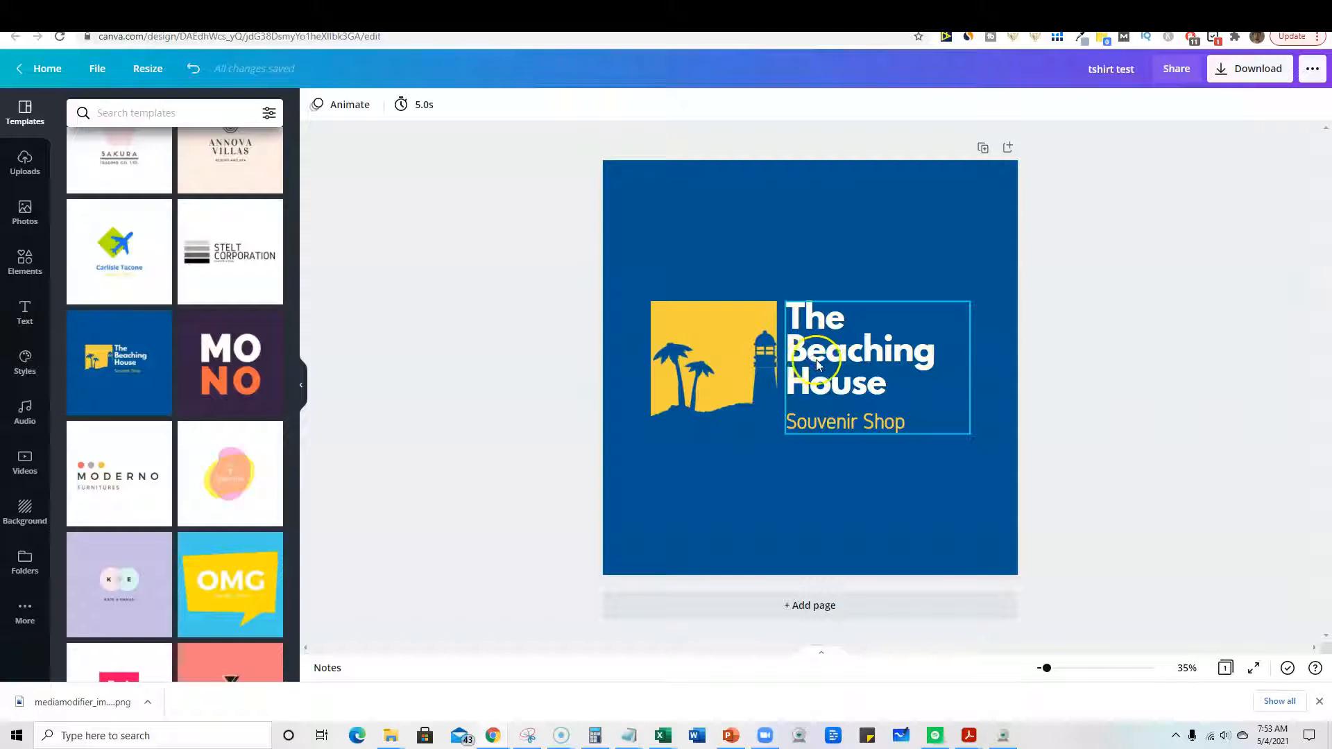
Recolor the "The Beaching House" heading text black
click(817, 364)
click(859, 355)
drag(884, 387, 778, 314)
click(527, 104)
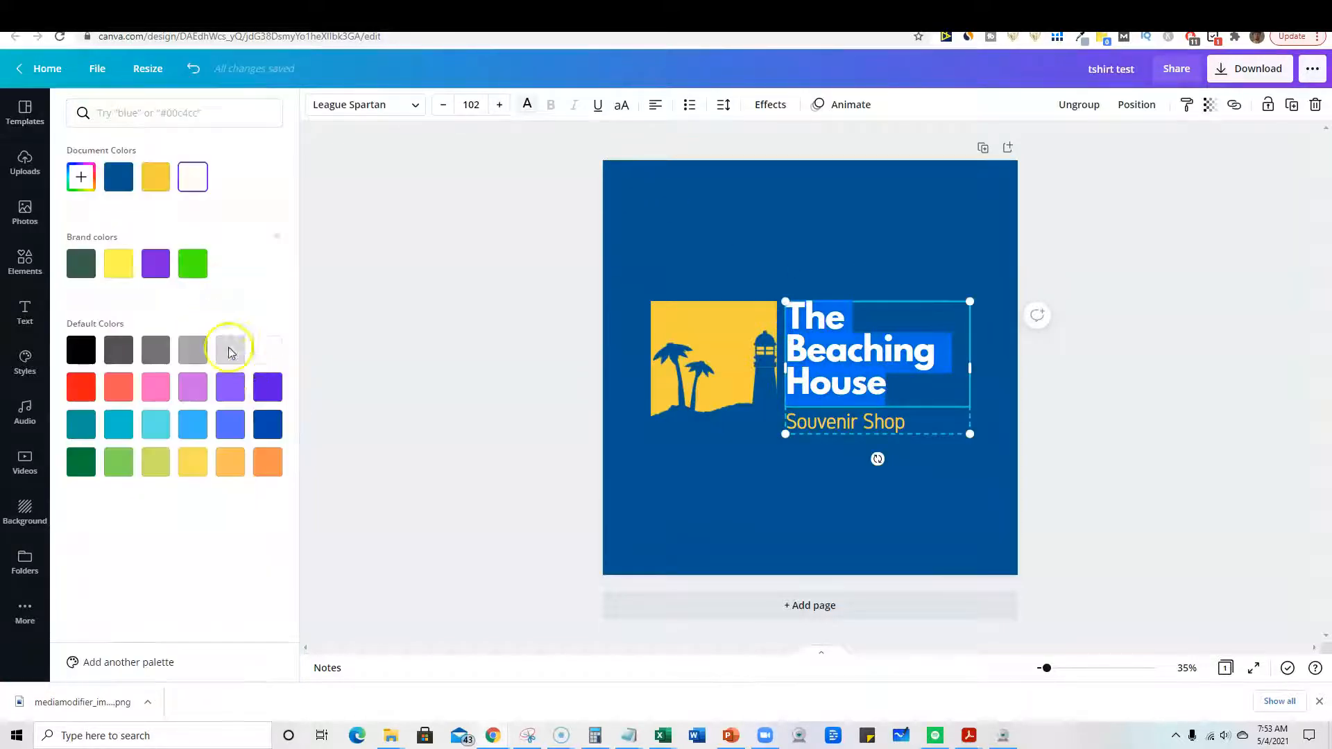
click(83, 358)
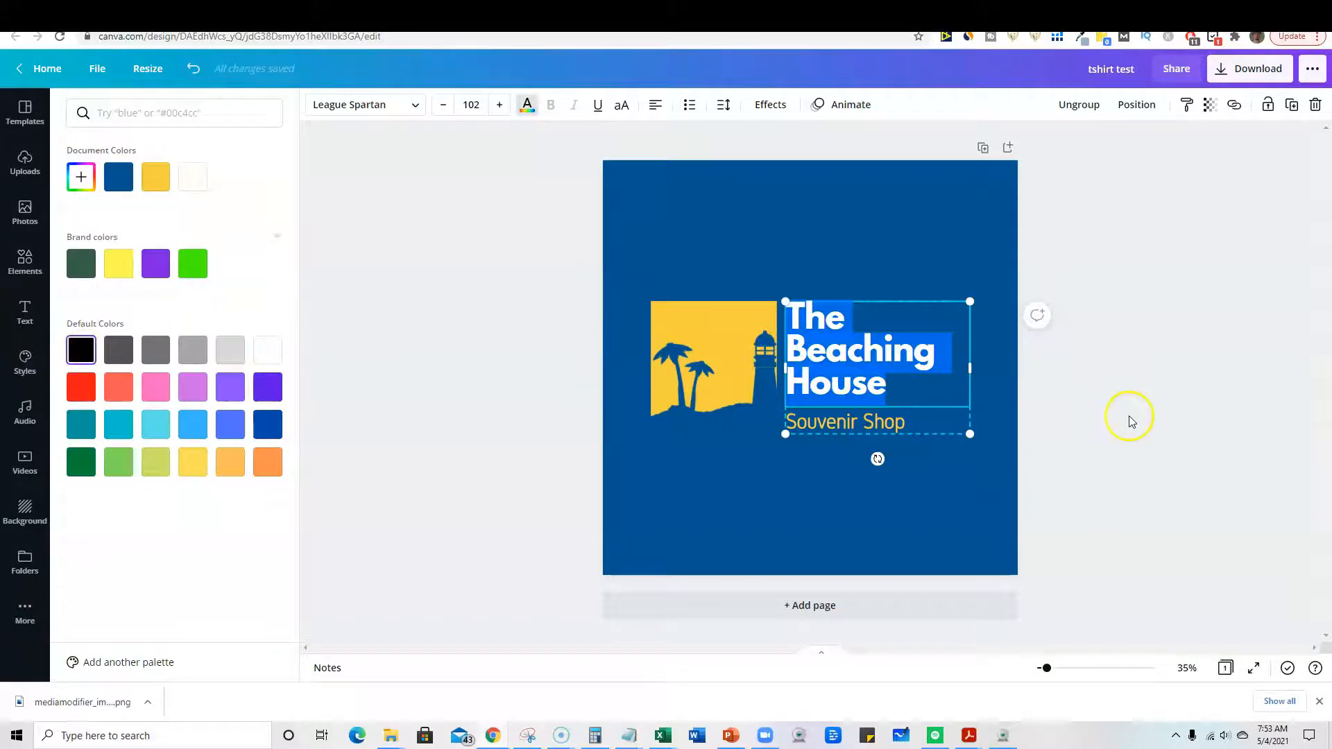
Change the font of the "Souvenir Shop" text to Abril Fatface
click(895, 423)
double_click(895, 423)
drag(910, 425, 801, 423)
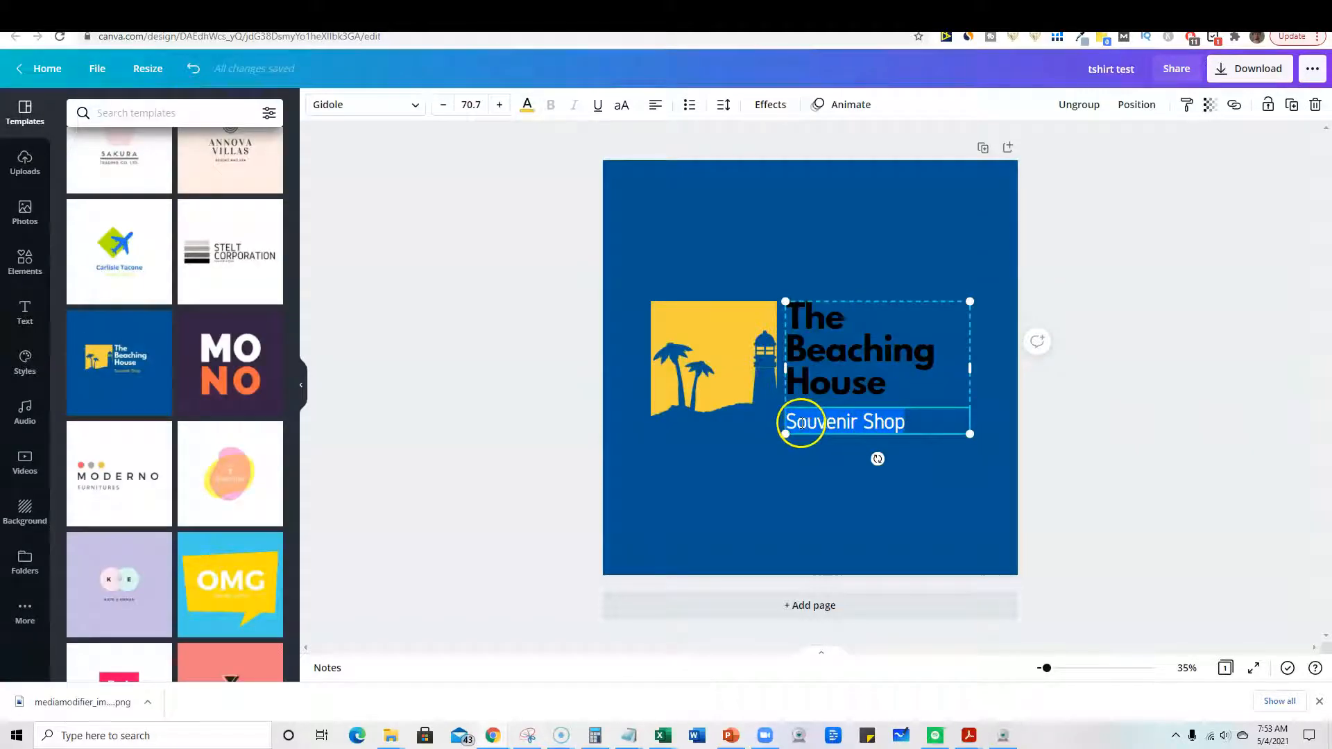
click(416, 106)
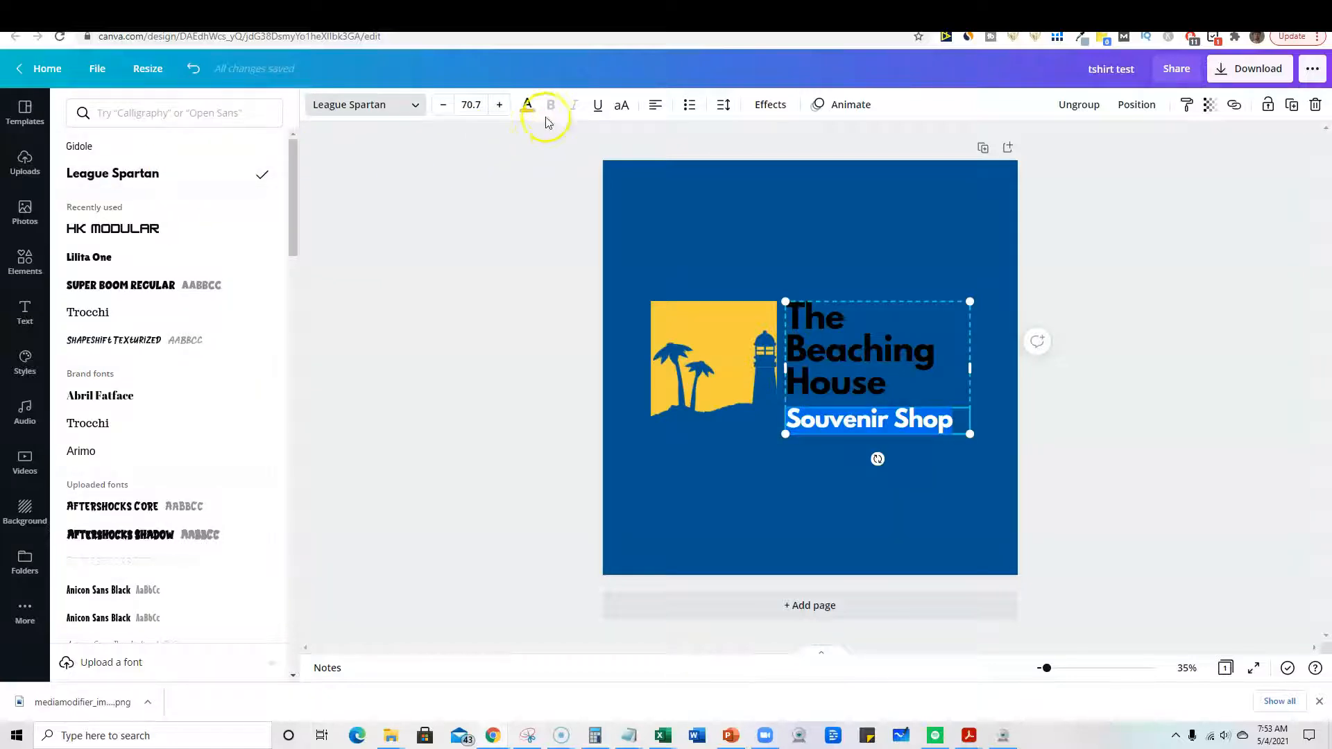
click(89, 257)
click(95, 284)
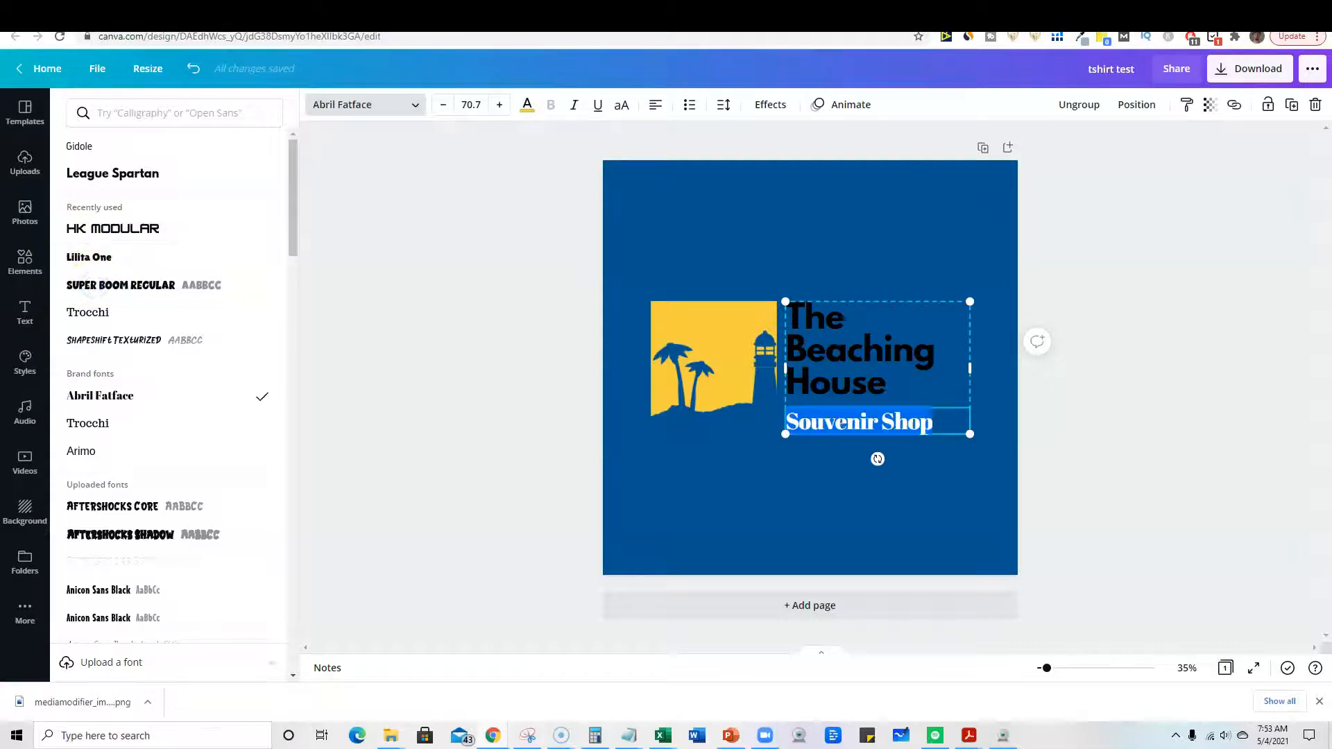
Ungroup the heading from the "Souvenir Shop" text and clear the selection
click(1080, 104)
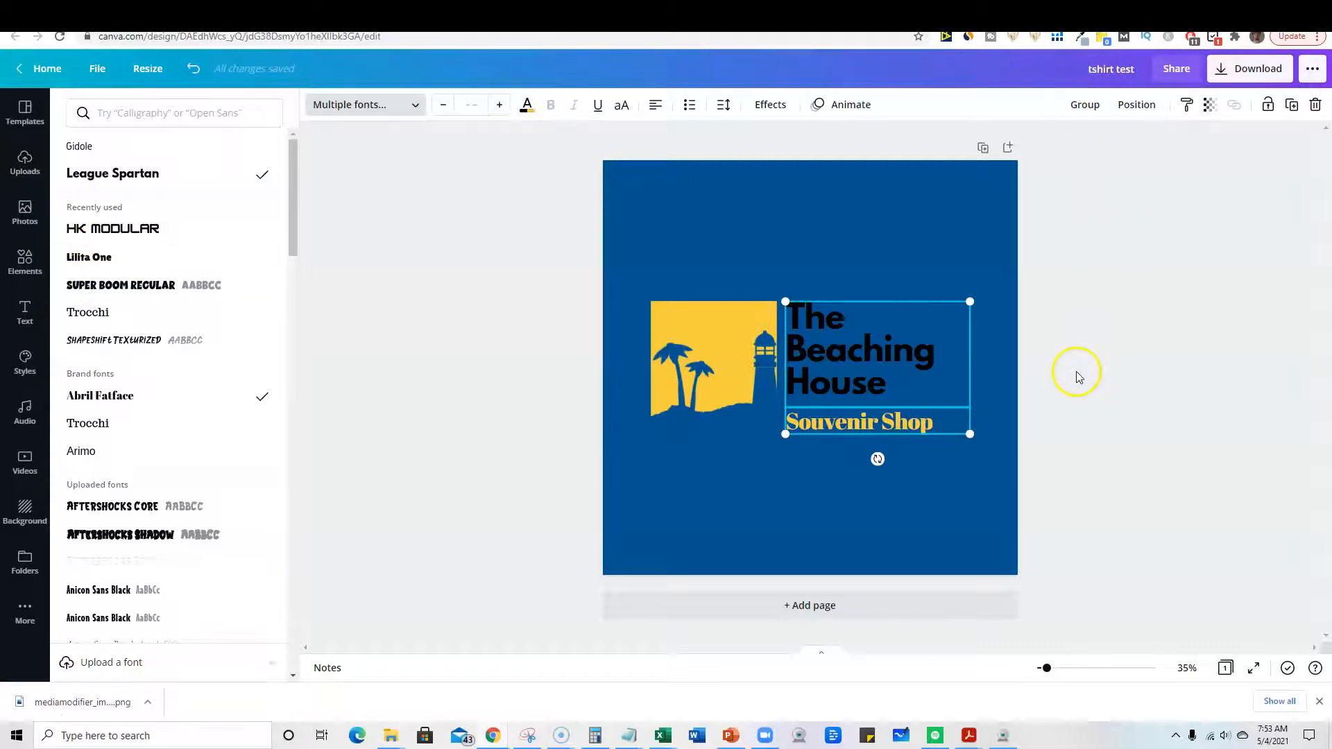
click(932, 456)
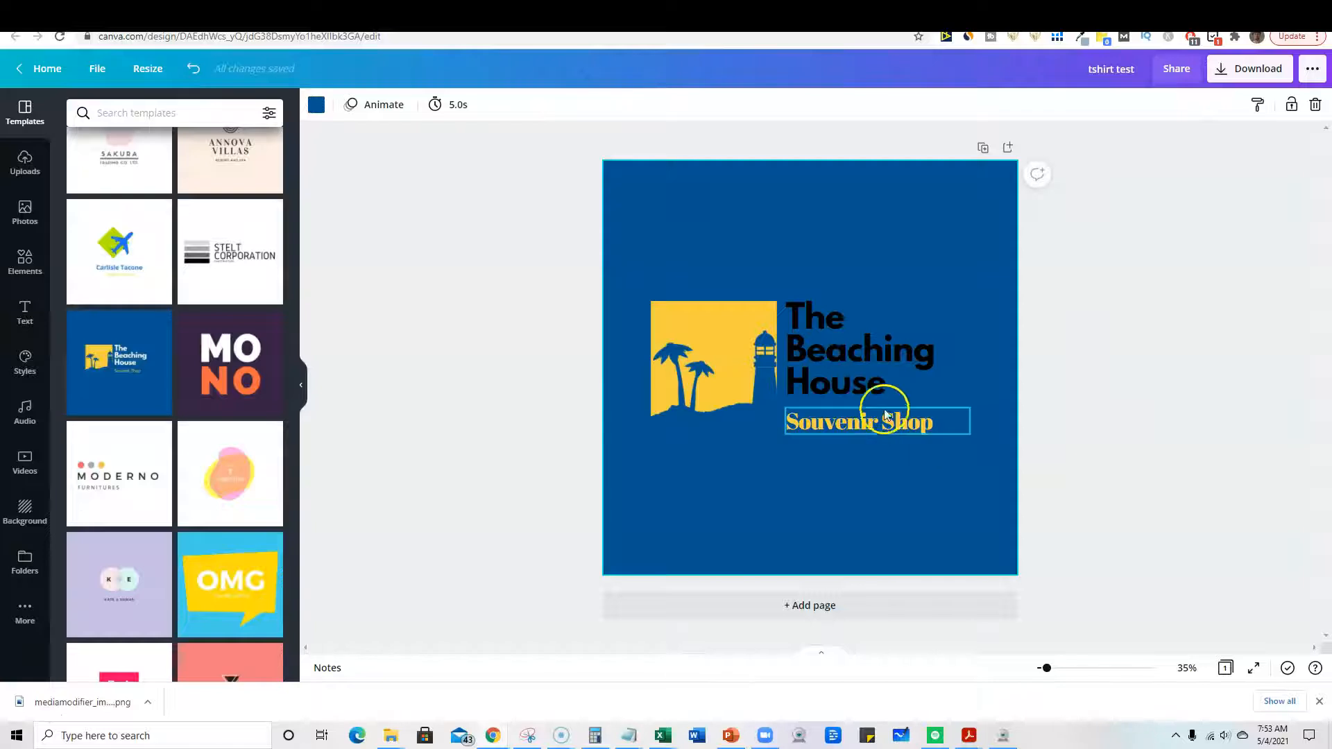
click(885, 355)
click(1190, 264)
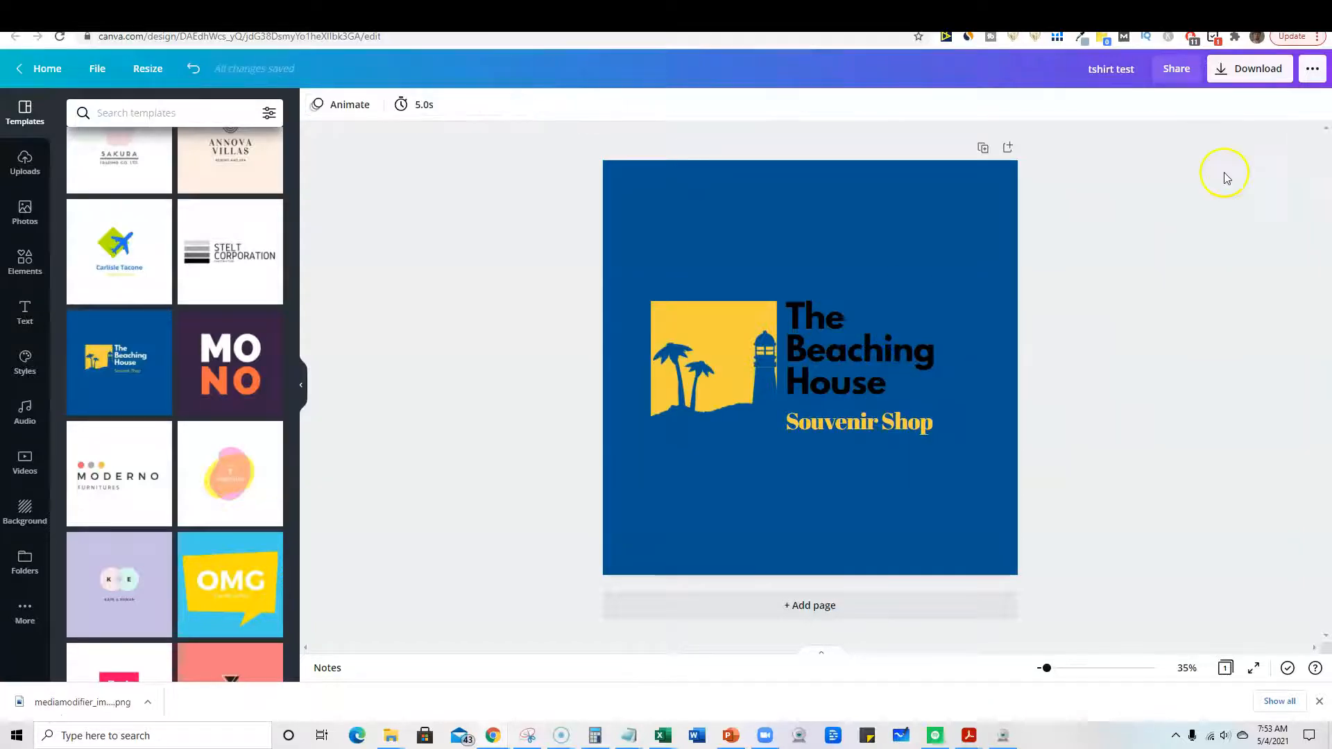
Download the design as a PNG with a transparent background
click(1250, 72)
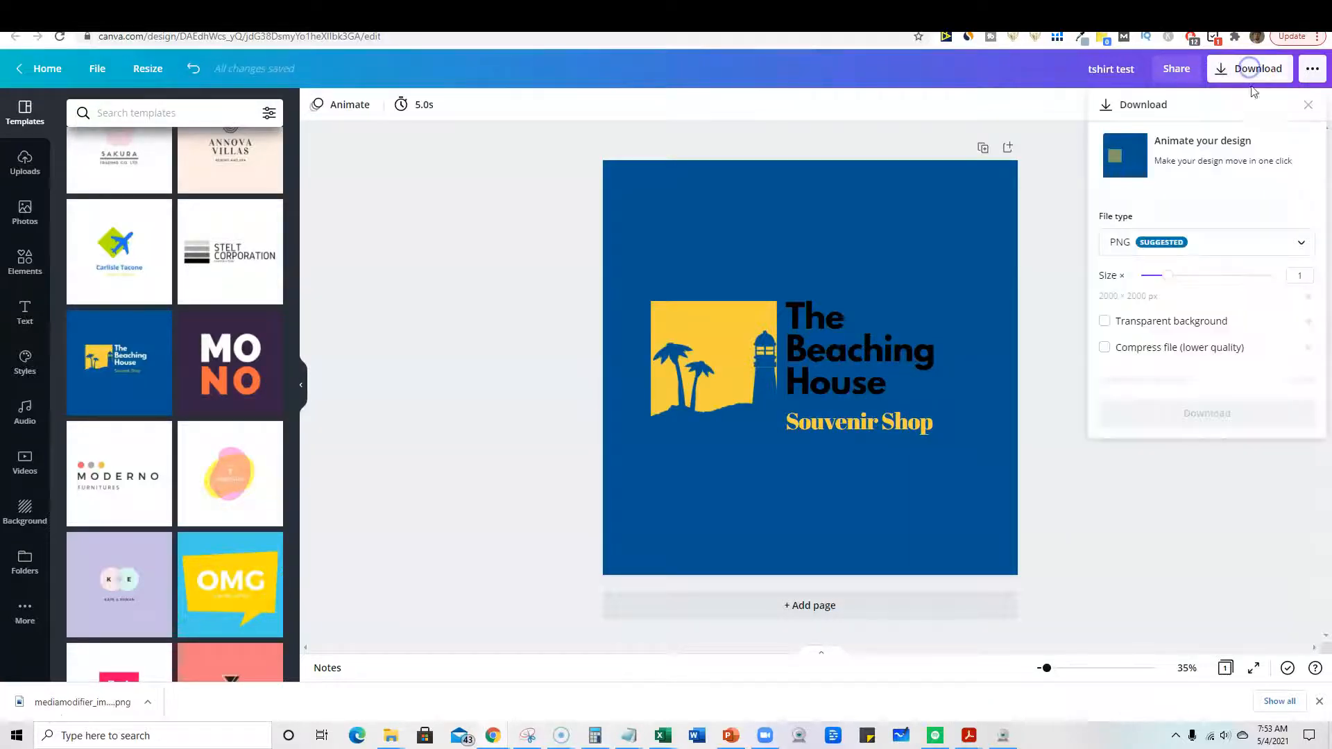
click(1104, 321)
click(1208, 382)
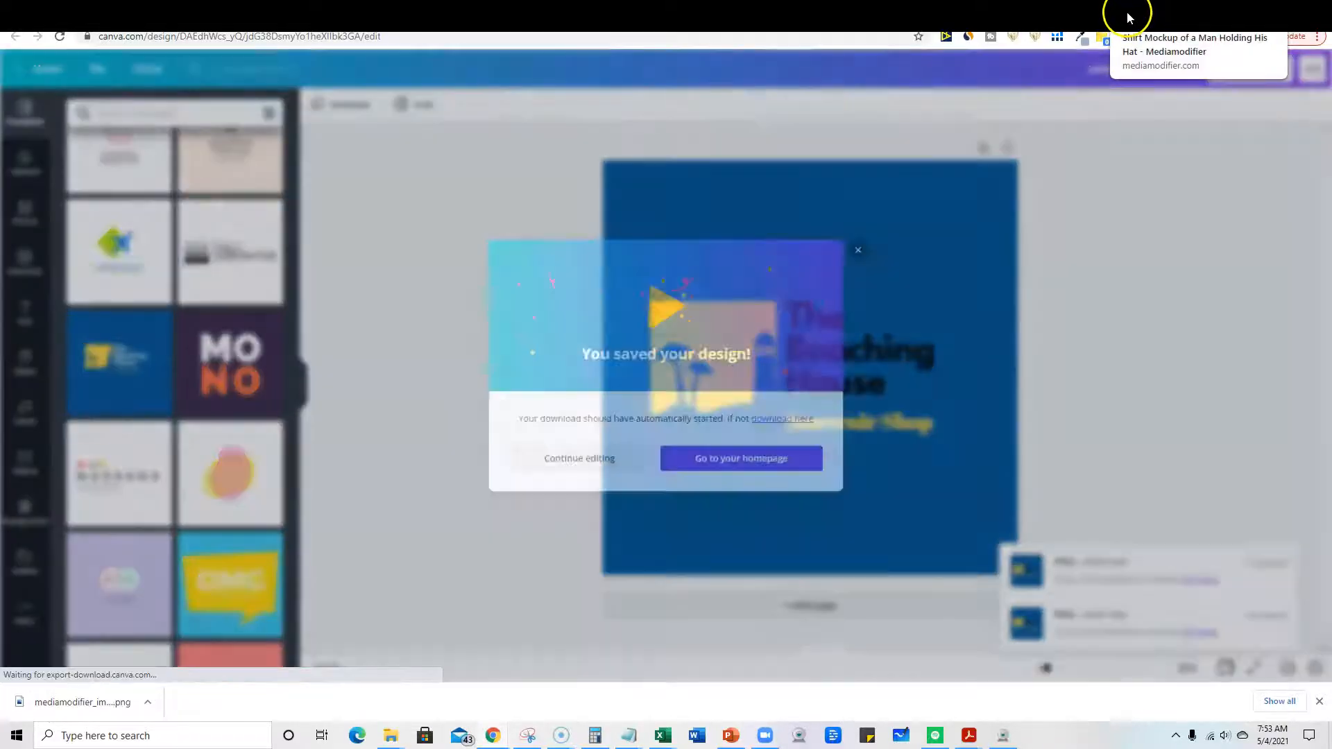
Switch to the Mediamodifier mockup, replace the shirt image with "tshirt test (1).png" and apply it with Stretch
click(1127, 19)
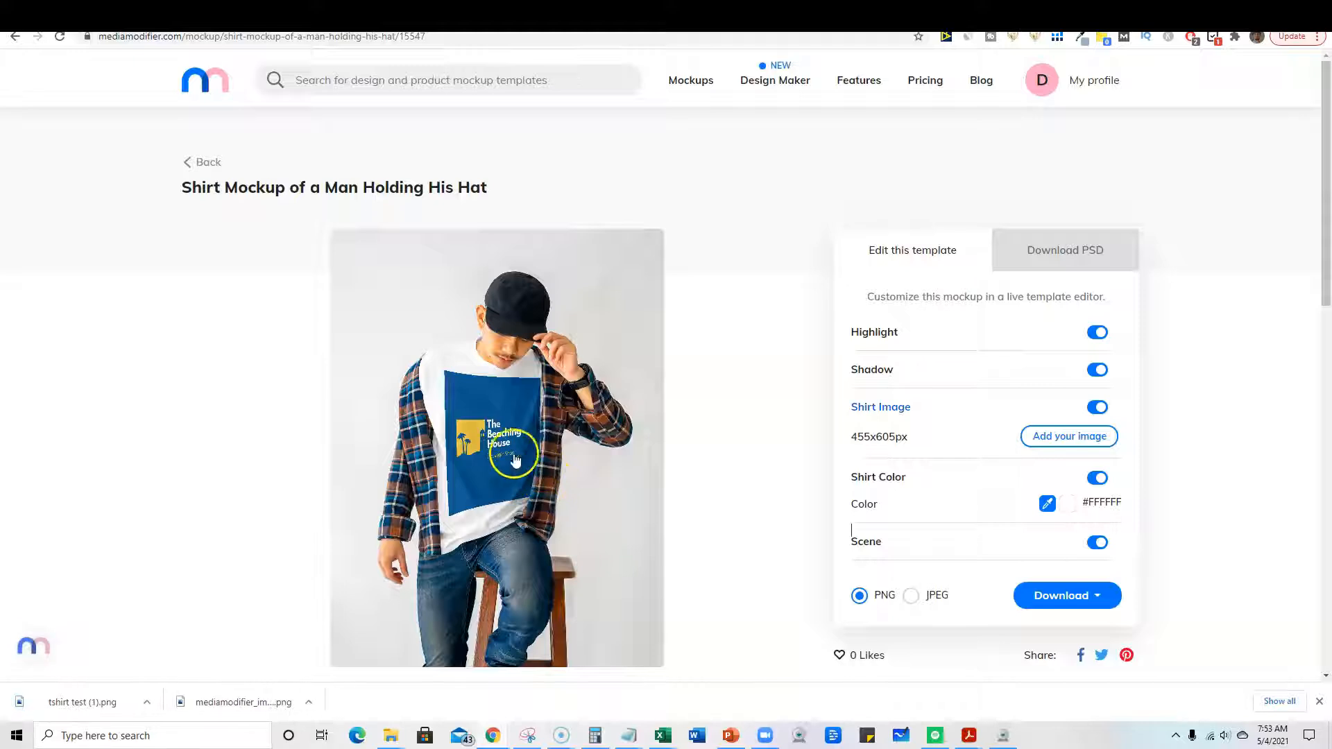
click(498, 451)
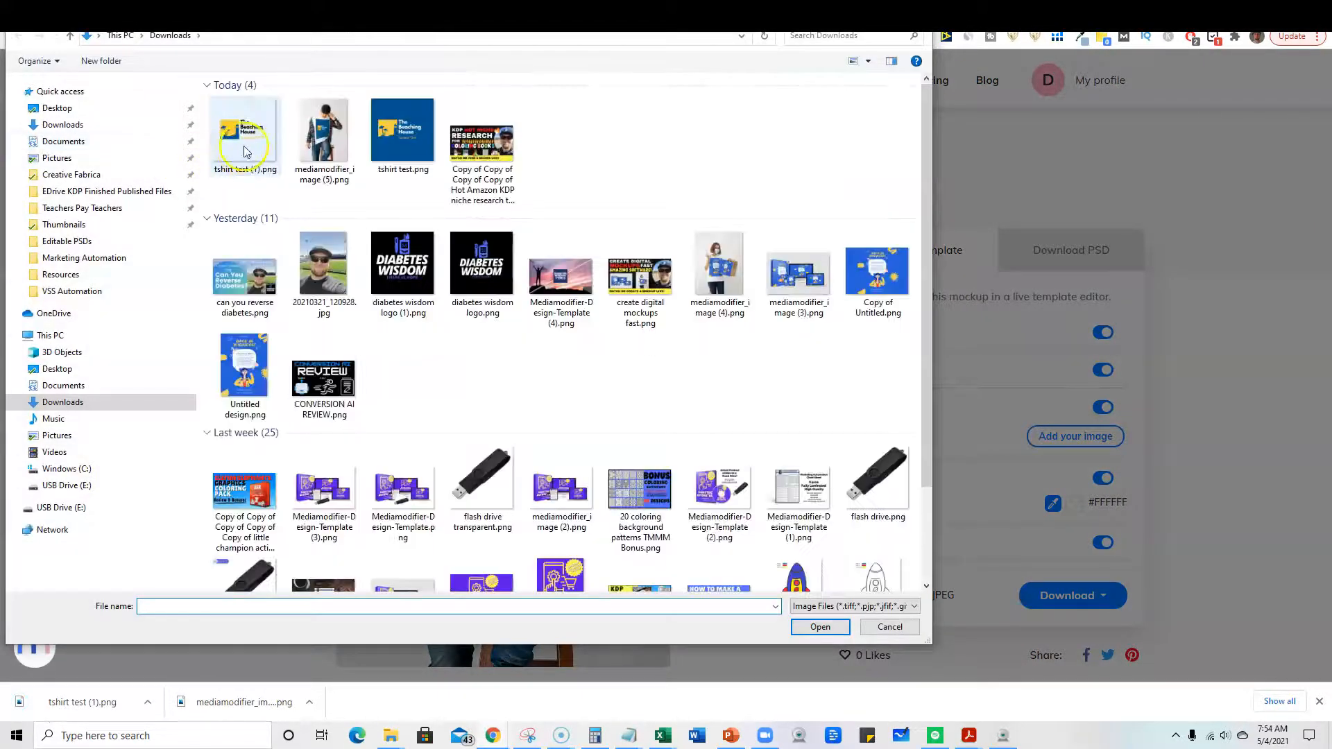
click(250, 134)
click(812, 627)
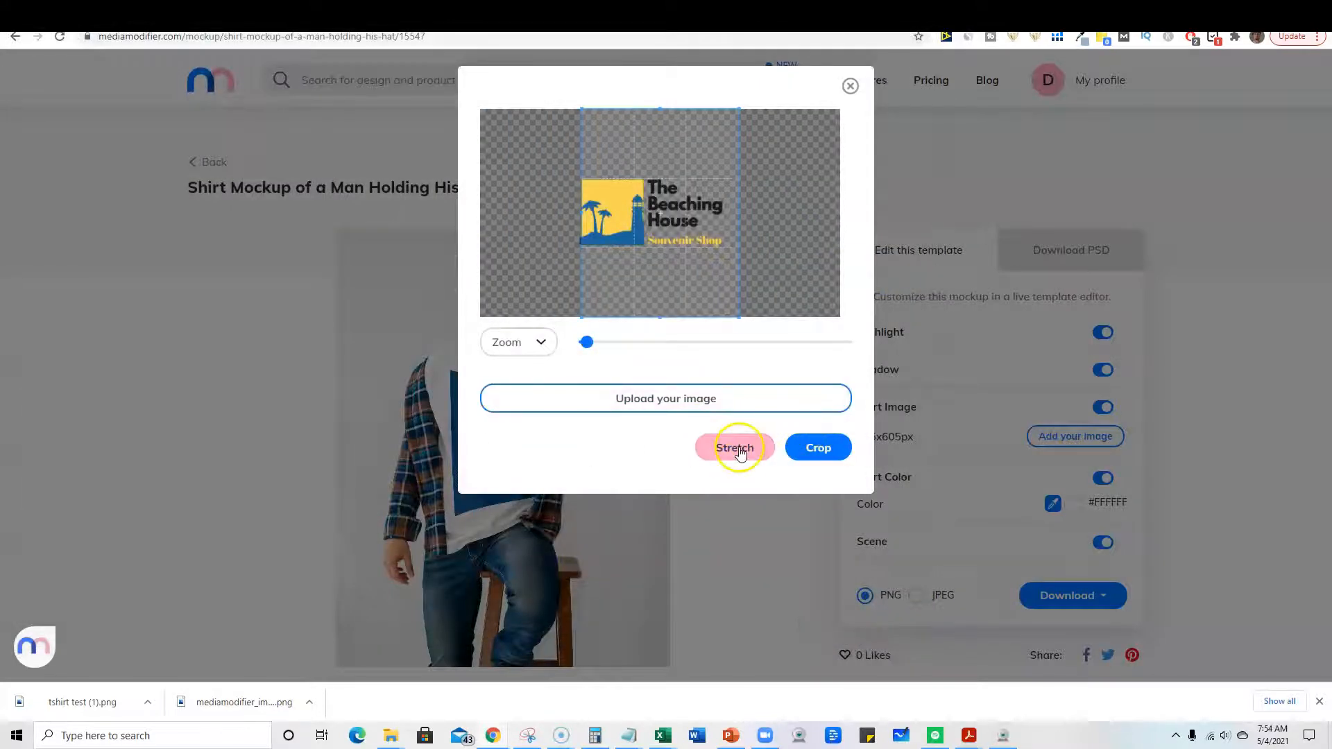
click(740, 451)
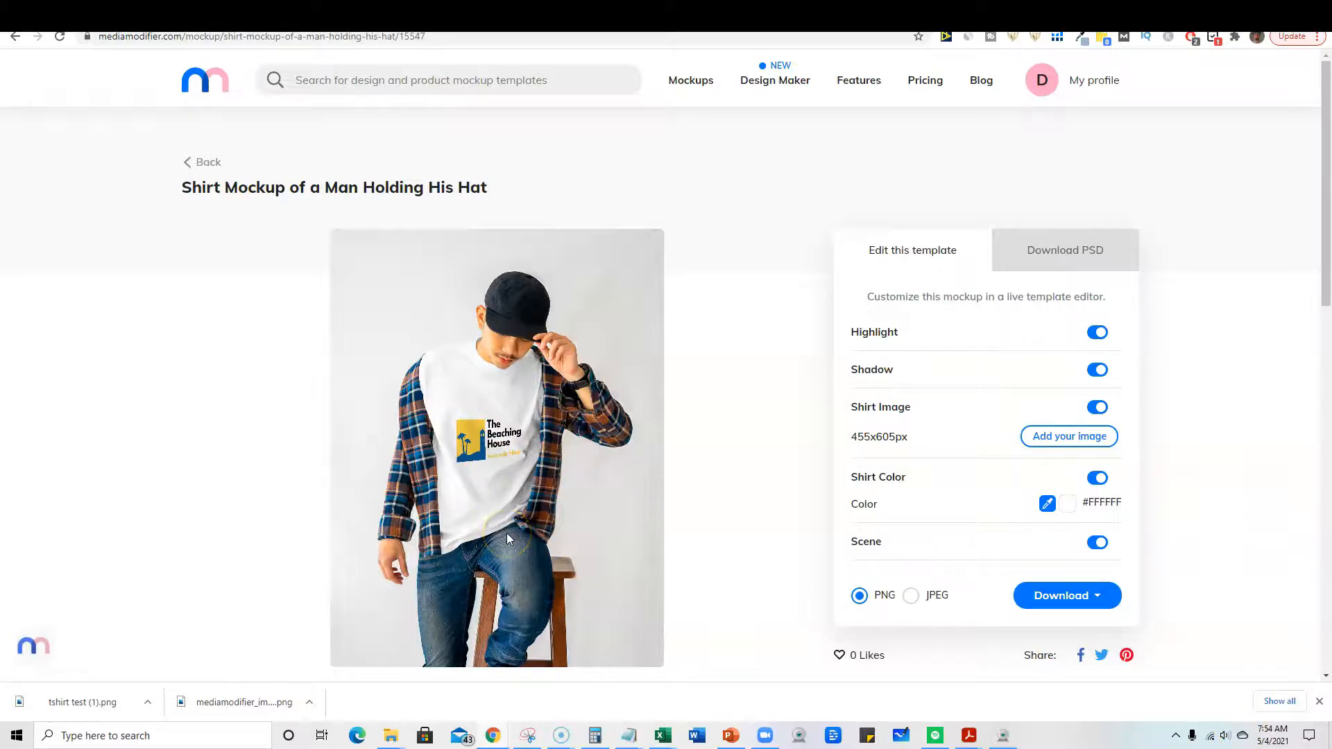
Try to reposition the crop area and adjust the zoom of the shirt image, closing the image editor without applying
scroll(506, 533, up, 1)
scroll(509, 533, down, 5)
scroll(509, 532, up, 4)
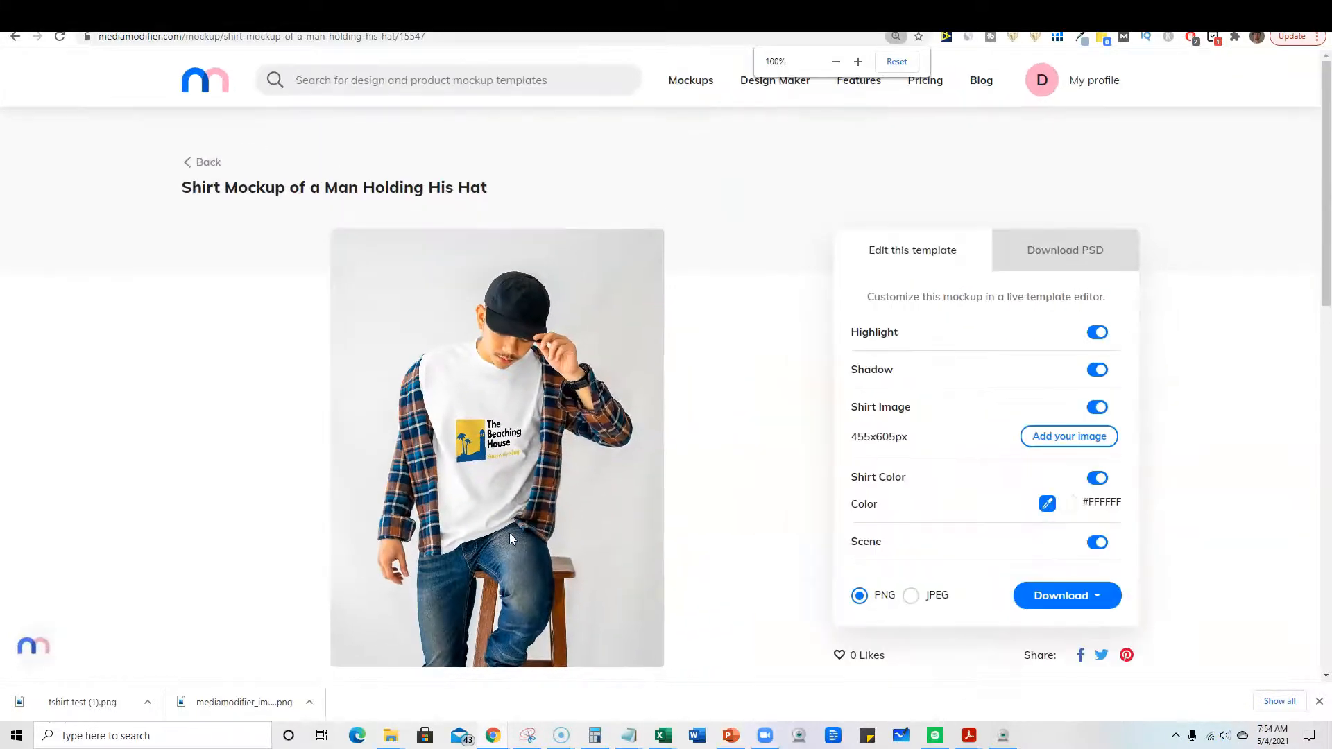
scroll(589, 555, down, 1)
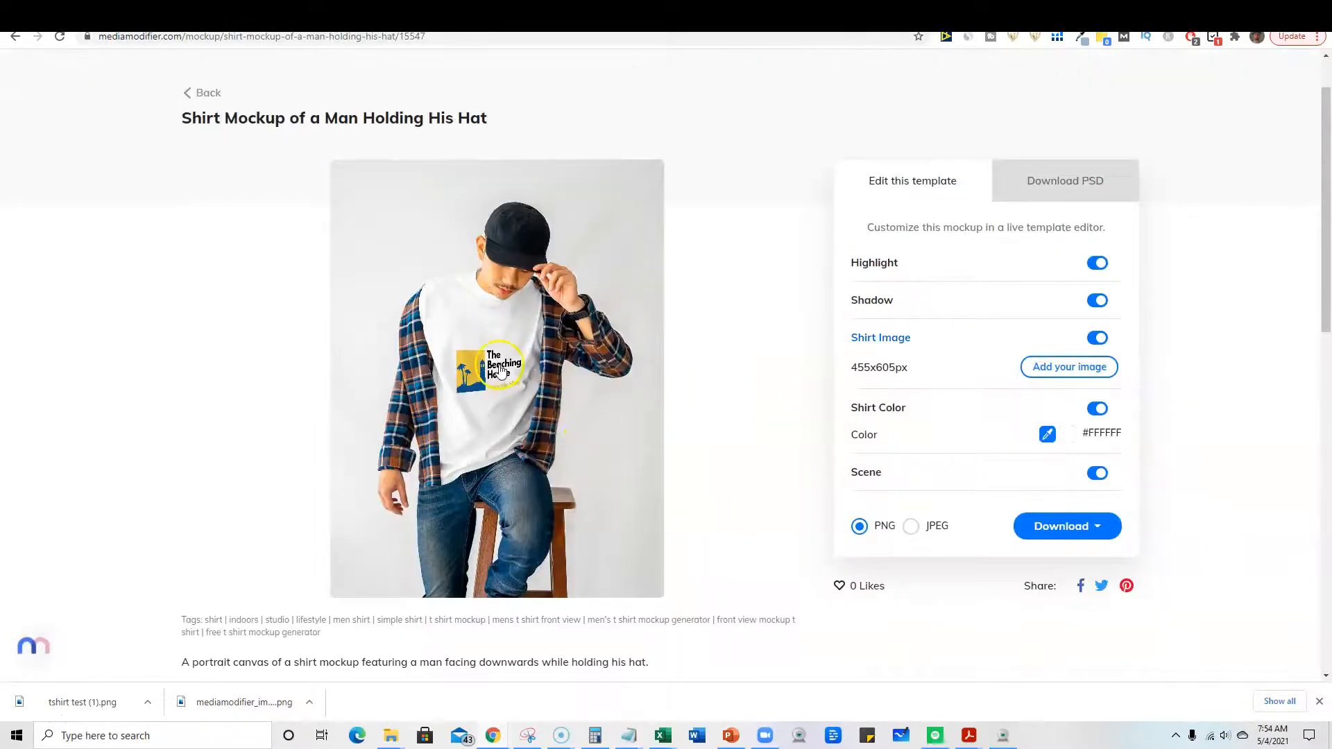
click(508, 380)
drag(689, 218, 685, 233)
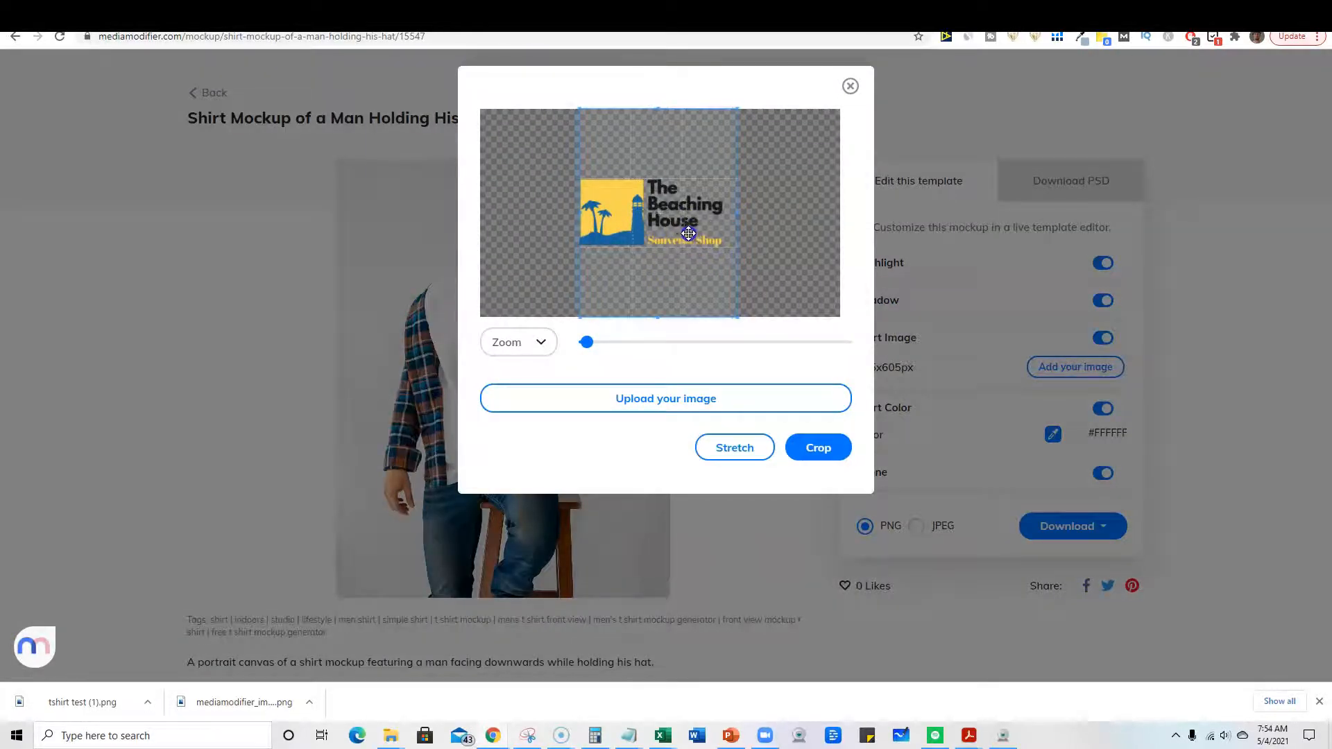
mouse_move(586, 341)
mouse_down()
mouse_move(598, 342)
mouse_move(586, 342)
mouse_up()
click(850, 87)
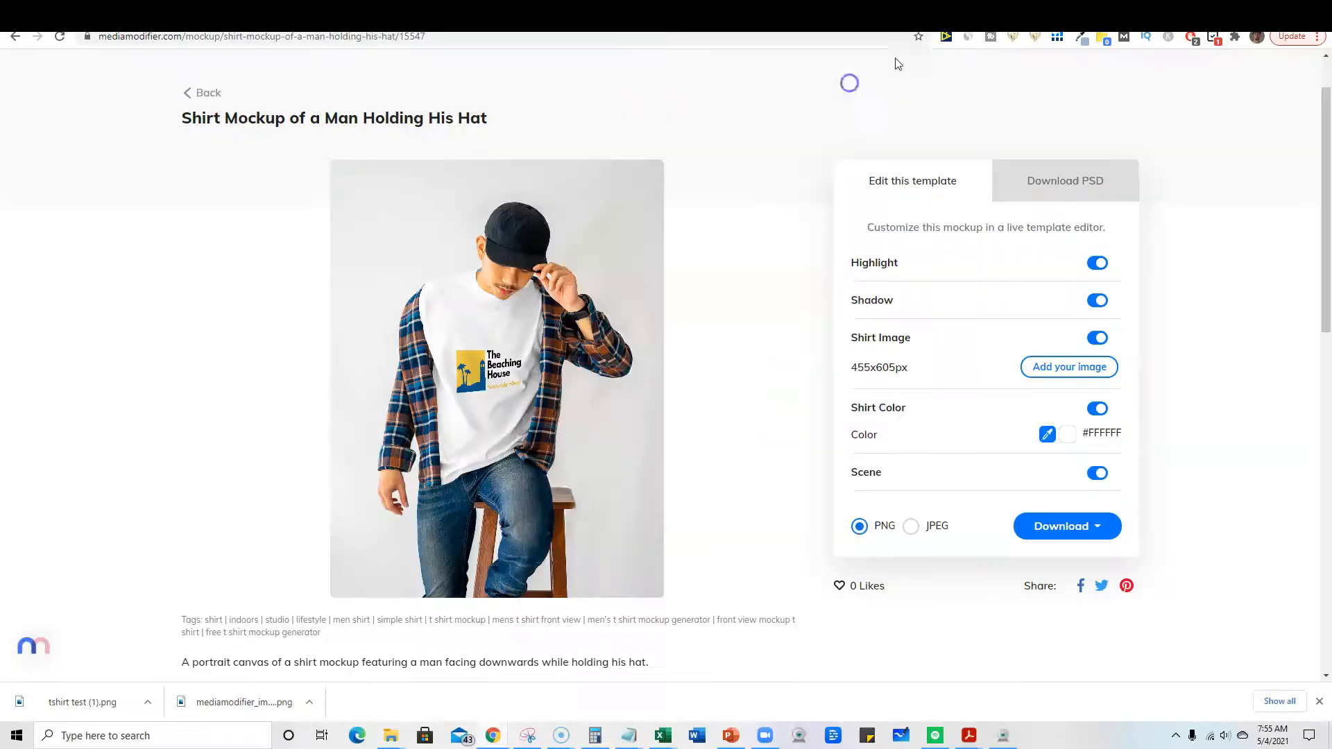
Switch back to the Canva design, dismiss the saved-design message and move the whole logo with its text toward the canvas's upper part
click(174, 23)
click(875, 236)
click(638, 268)
drag(629, 265, 982, 494)
drag(822, 372, 823, 303)
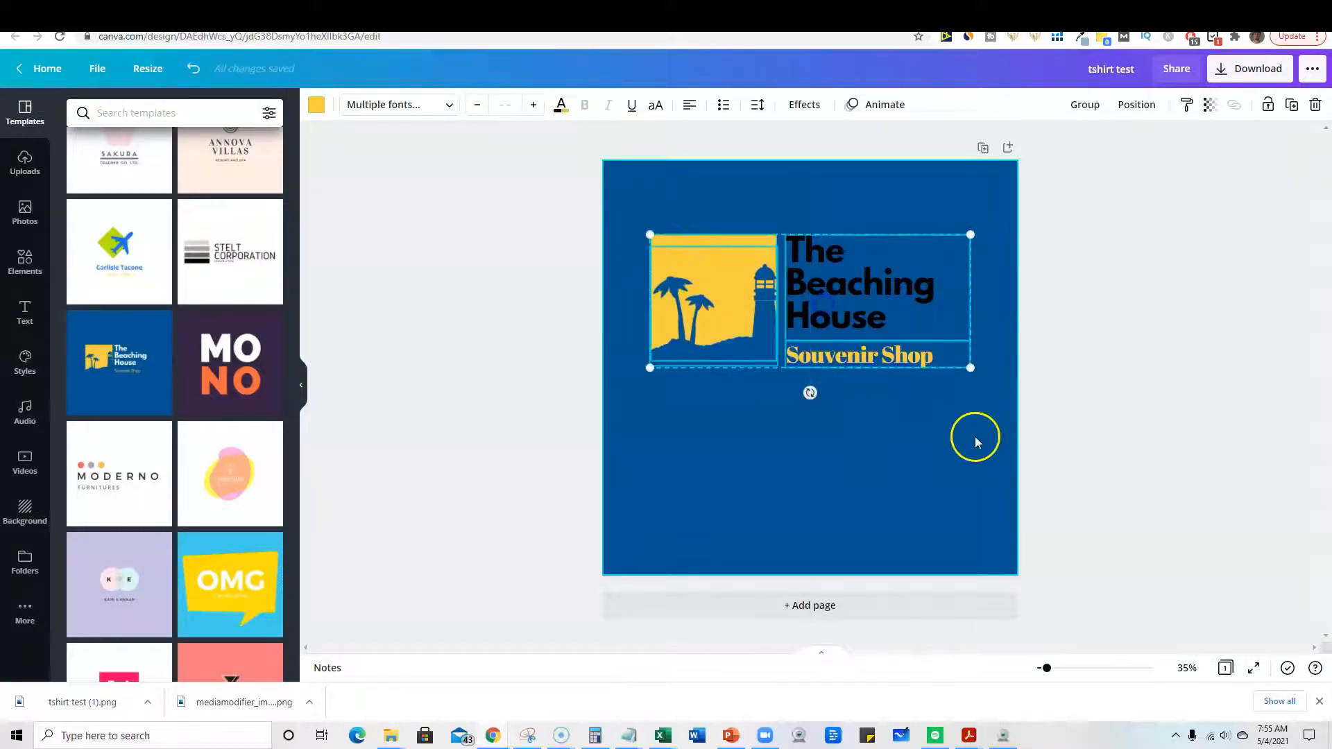
Download the repositioned design as a PNG without a transparent background
click(1156, 345)
click(1254, 77)
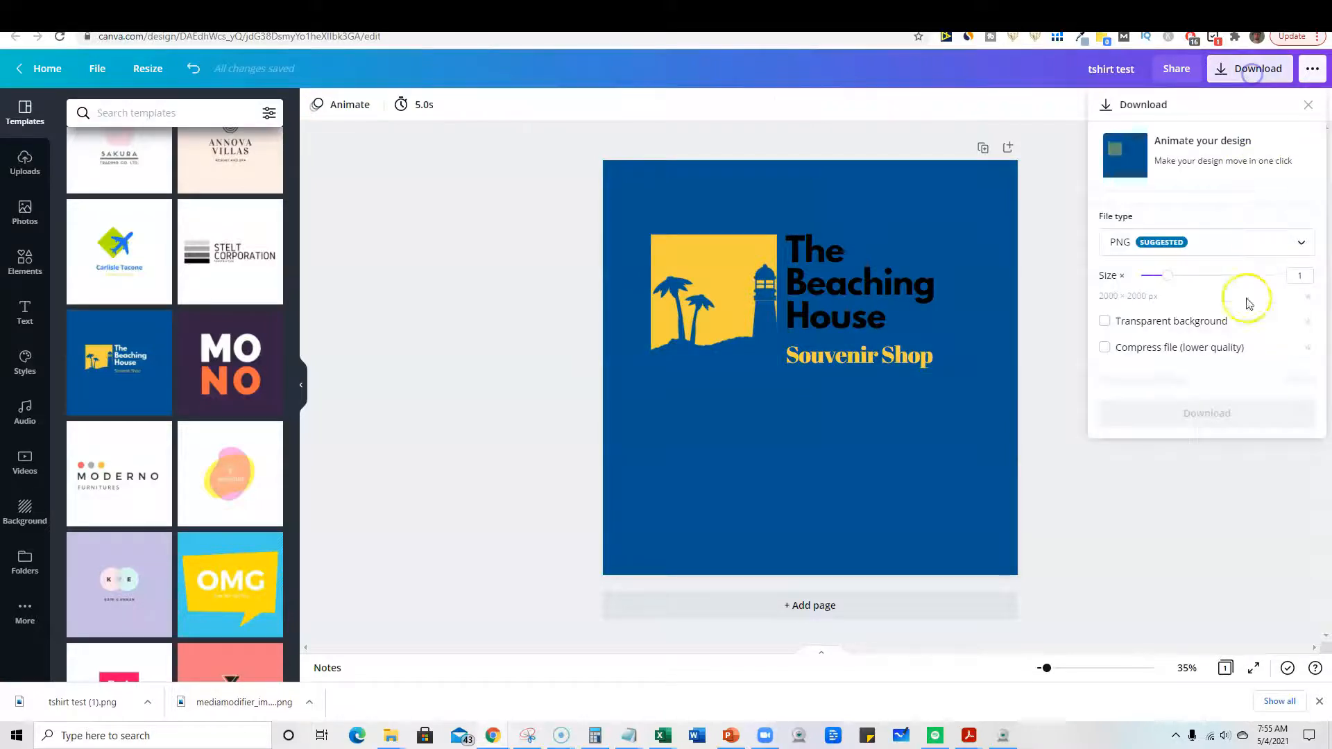
click(1214, 385)
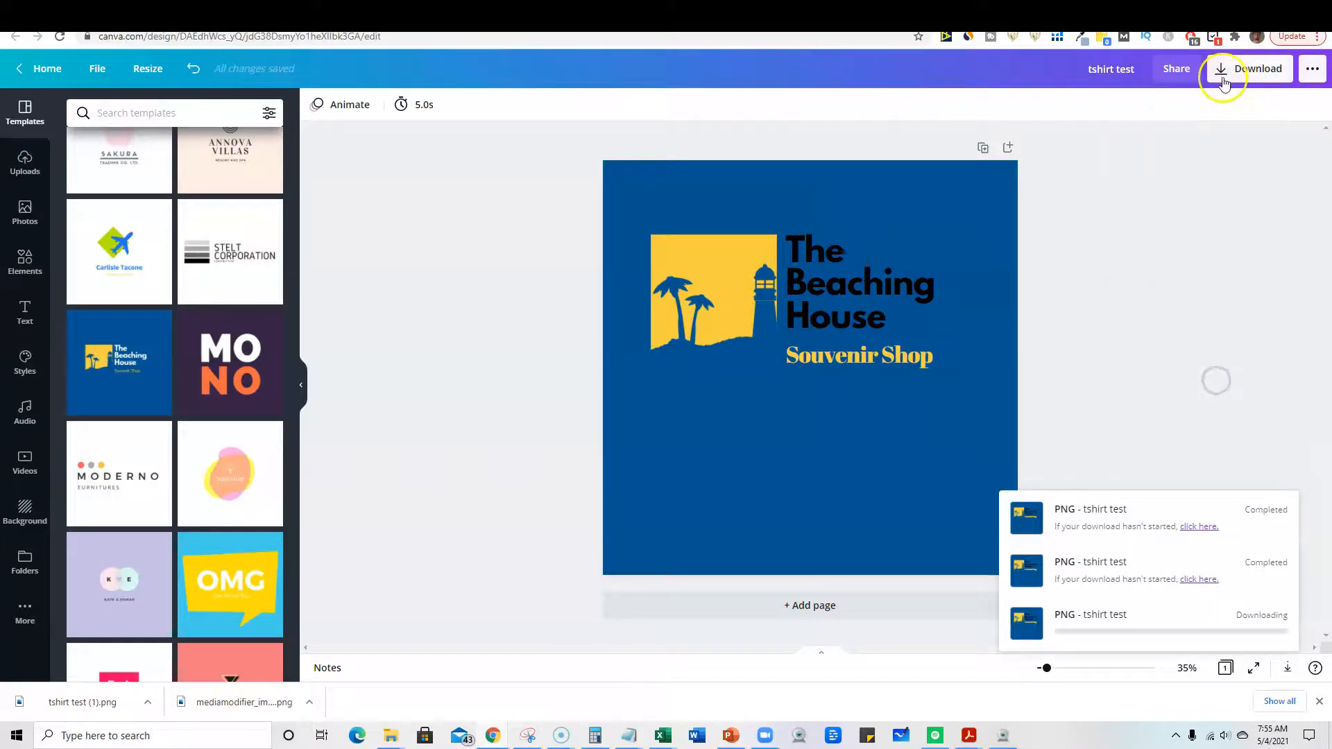
Switch to the Mediamodifier shirt mockup and try to upload "tshirt test (2).png" as the shirt image
click(1127, 13)
click(498, 366)
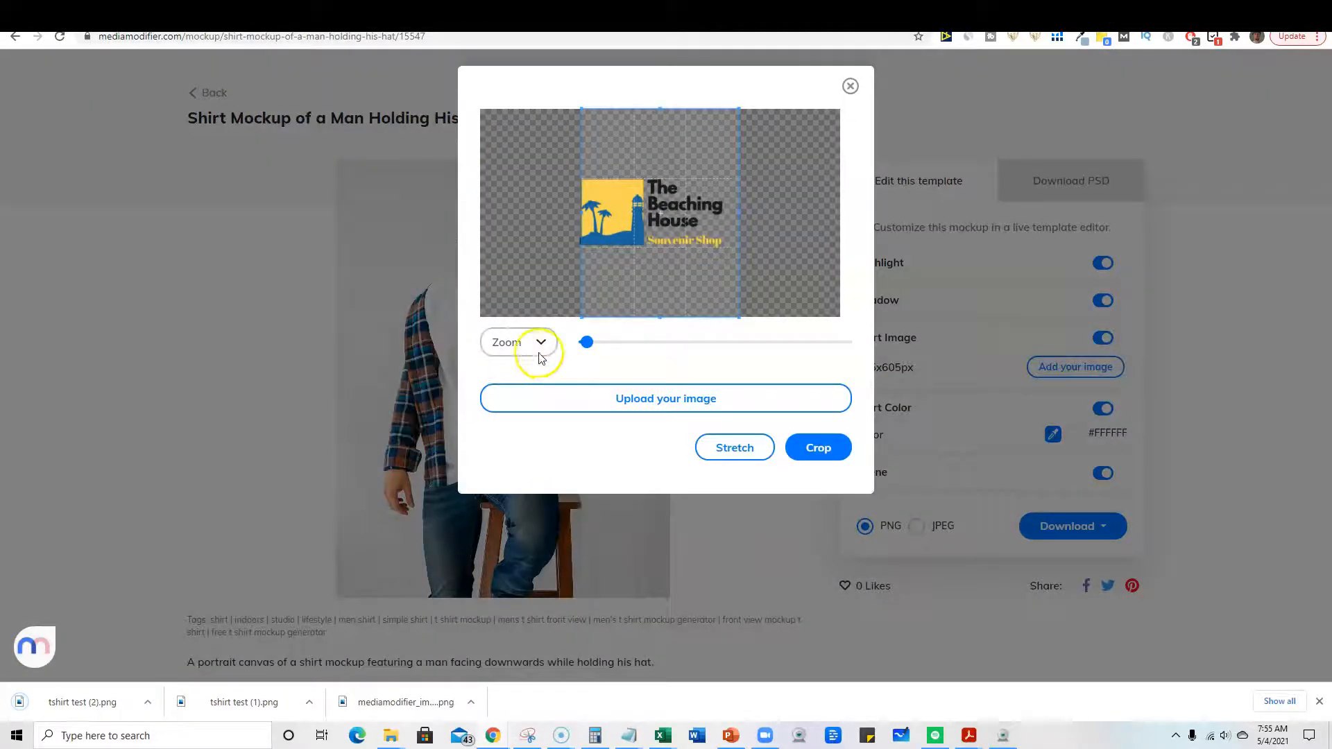
click(646, 400)
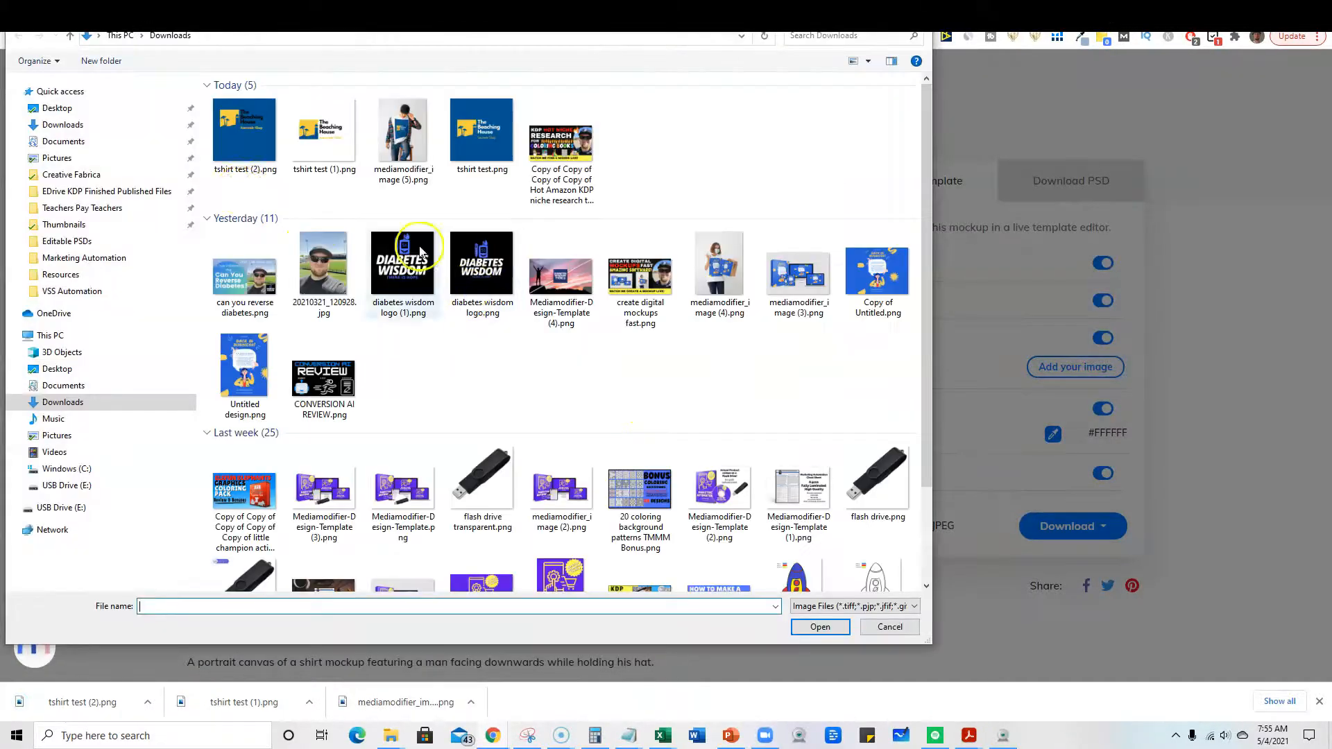
double_click(251, 134)
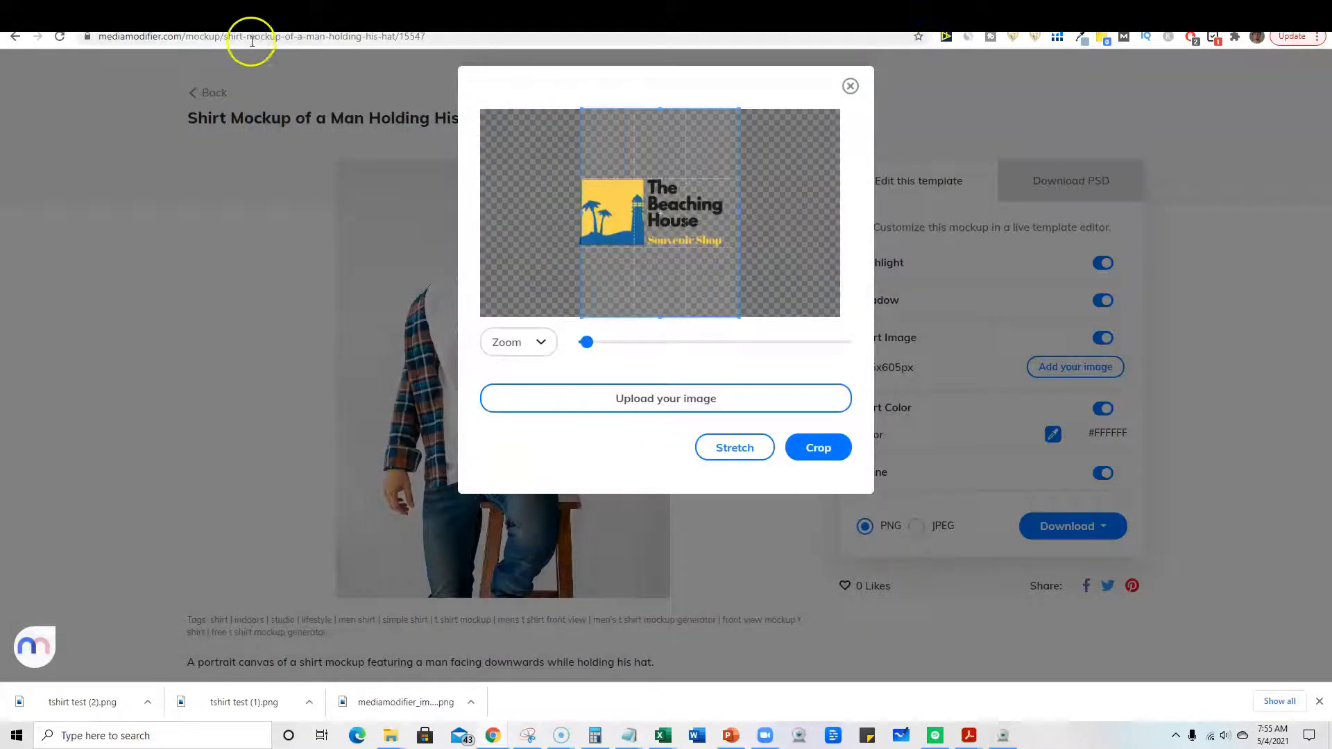
Switch back to the Canva design, dismiss the saved-design message and download it as a PNG with a transparent background
click(167, 14)
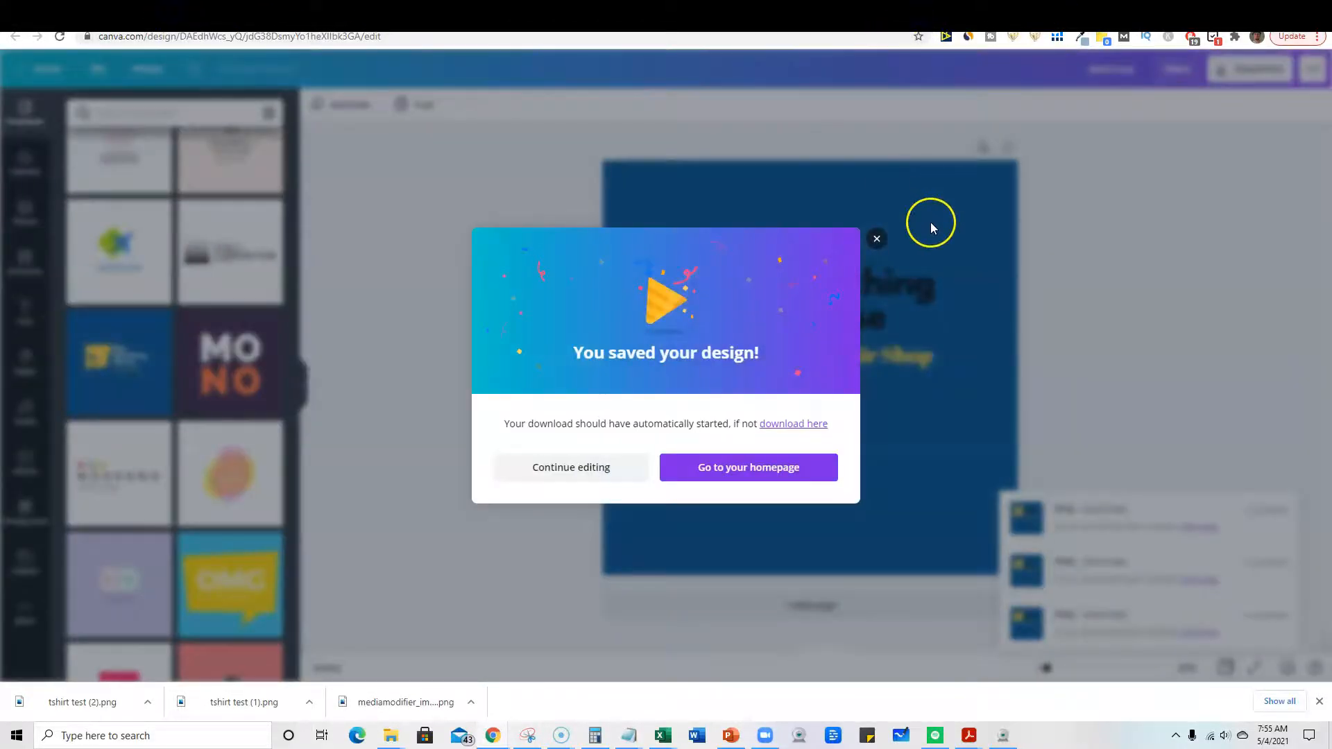
click(876, 240)
click(1245, 68)
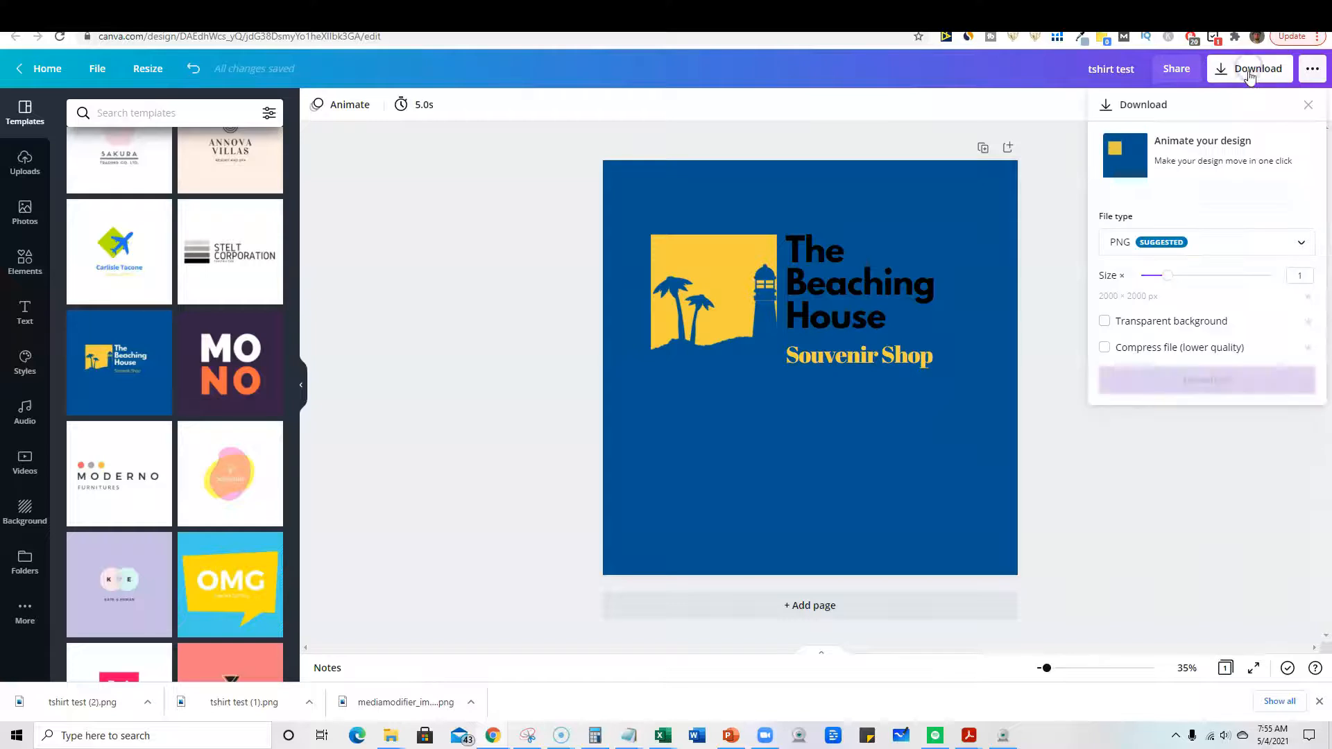
click(1104, 322)
click(1205, 380)
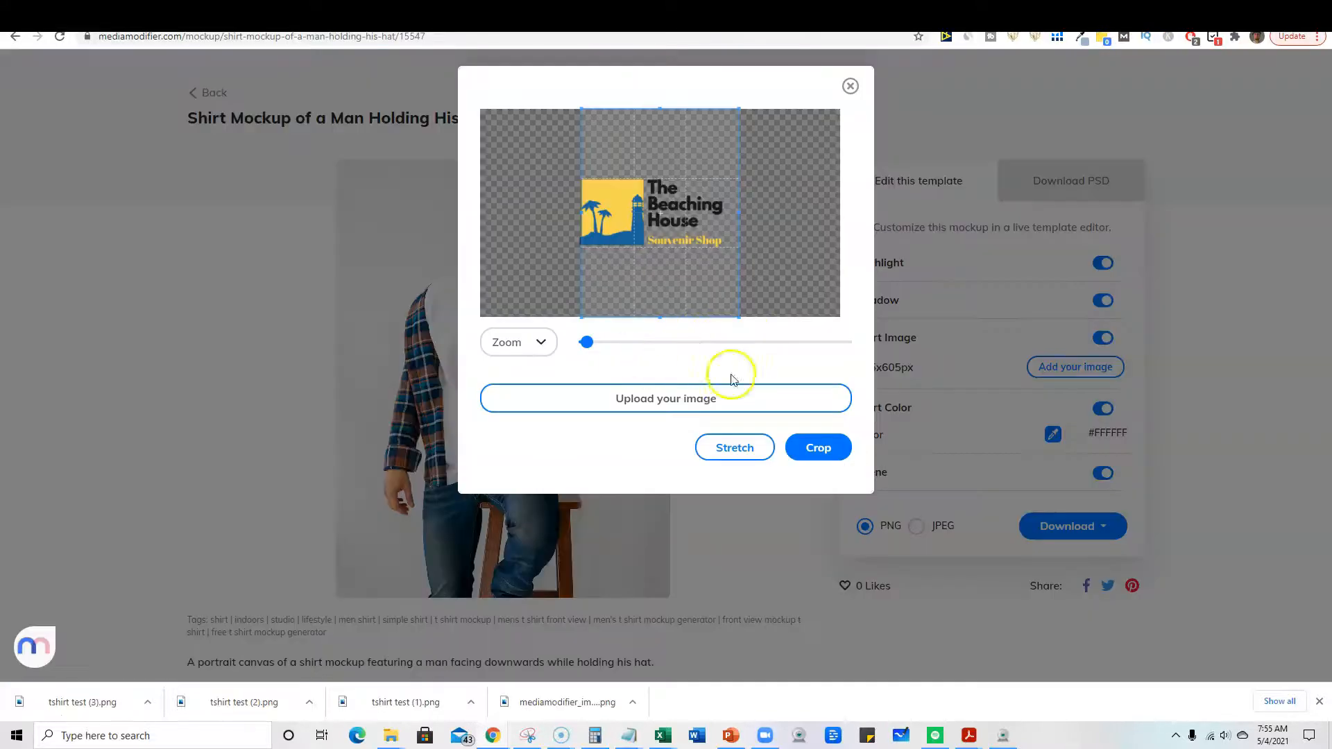
In the Mediamodifier mockup, replace the shirt image with "tshirt test (3).png" and apply it with Stretch
click(688, 401)
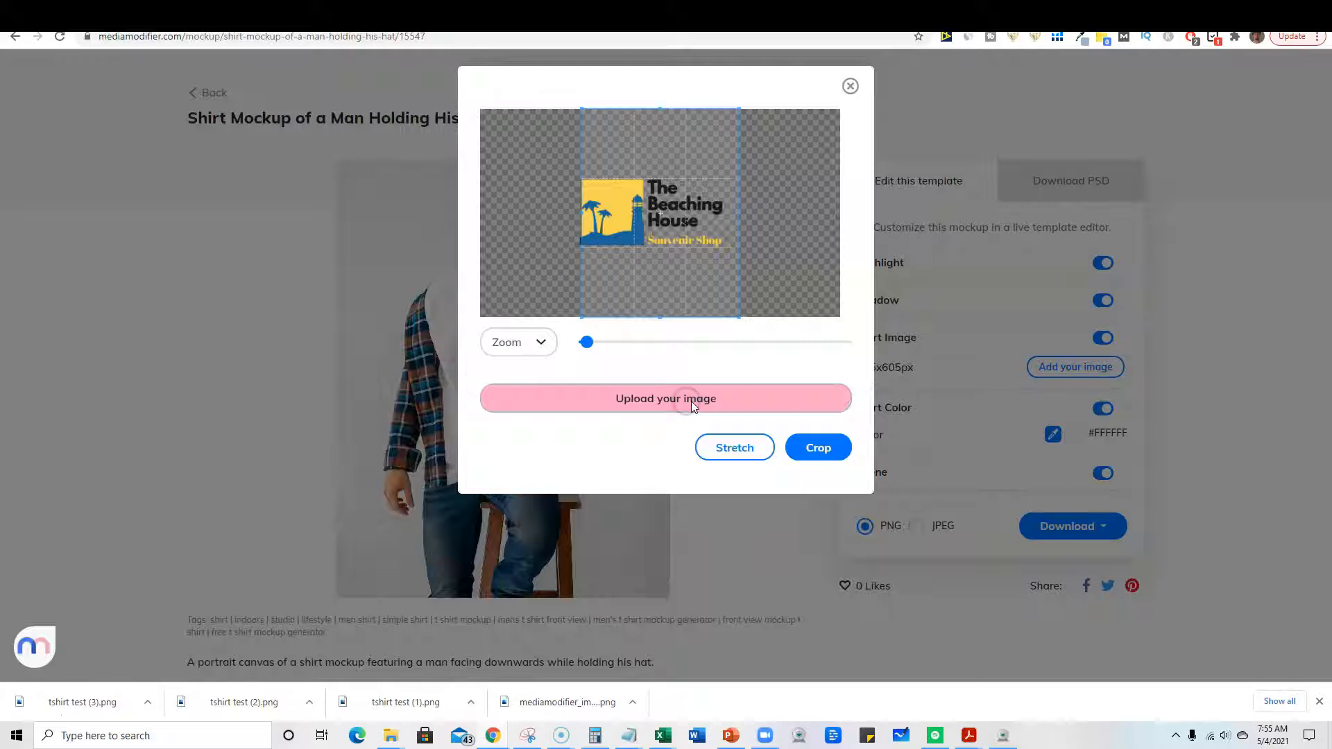
click(251, 131)
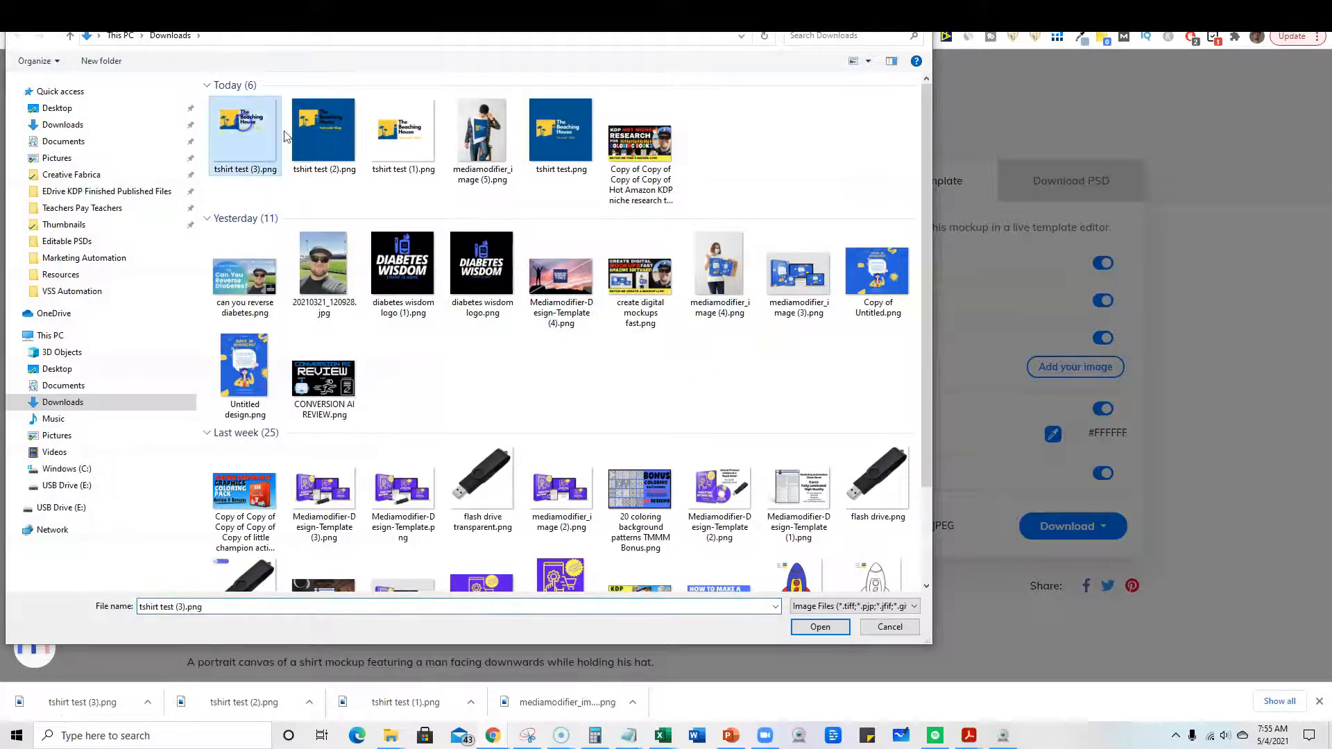
click(820, 627)
click(751, 448)
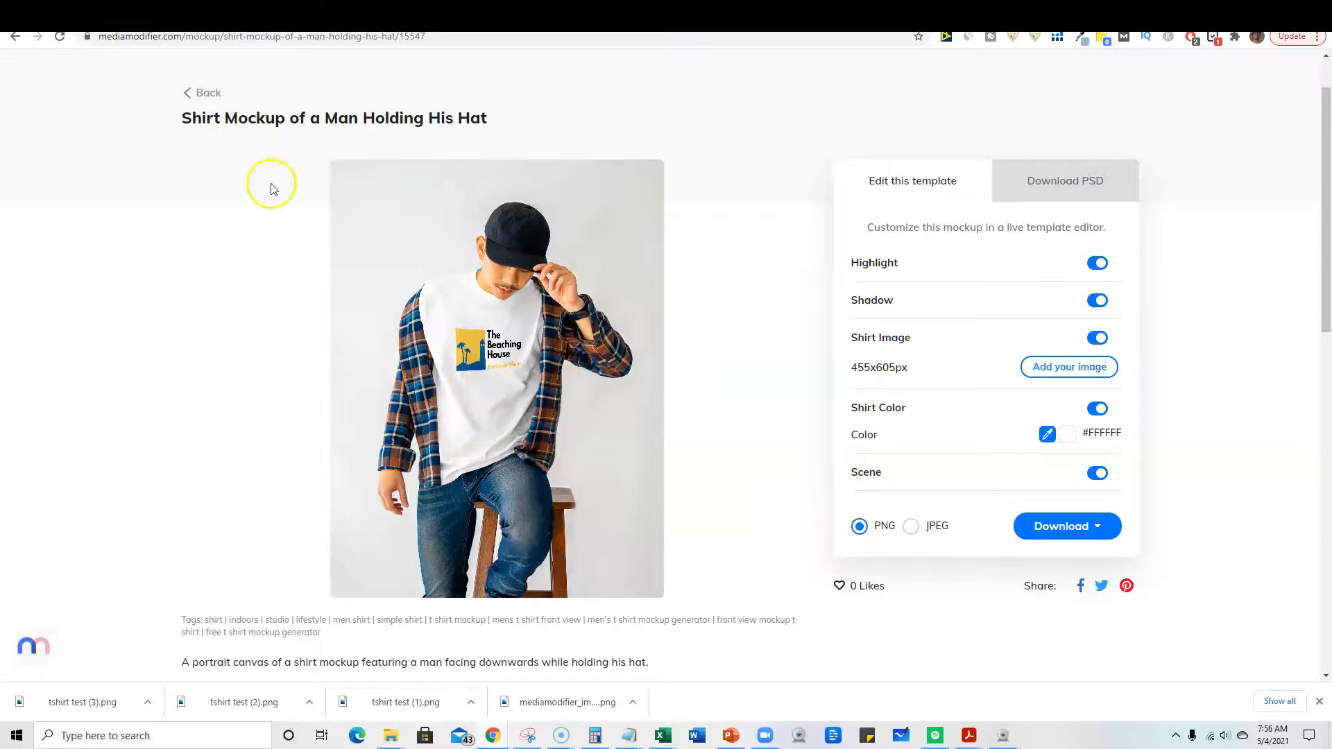
Download the finished shirt mockup in JPEG format
scroll(664, 478, down, 5)
scroll(668, 512, up, 5)
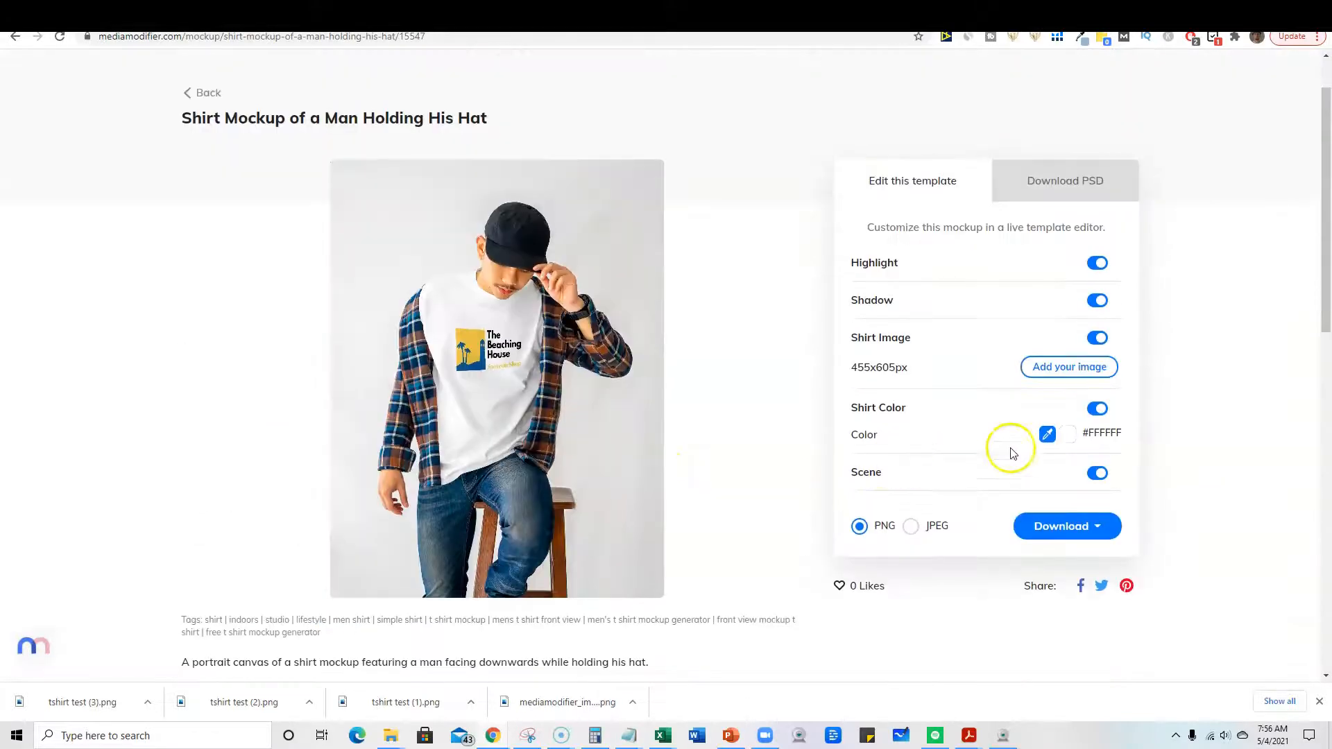
click(1097, 525)
click(918, 530)
click(1070, 526)
click(1087, 560)
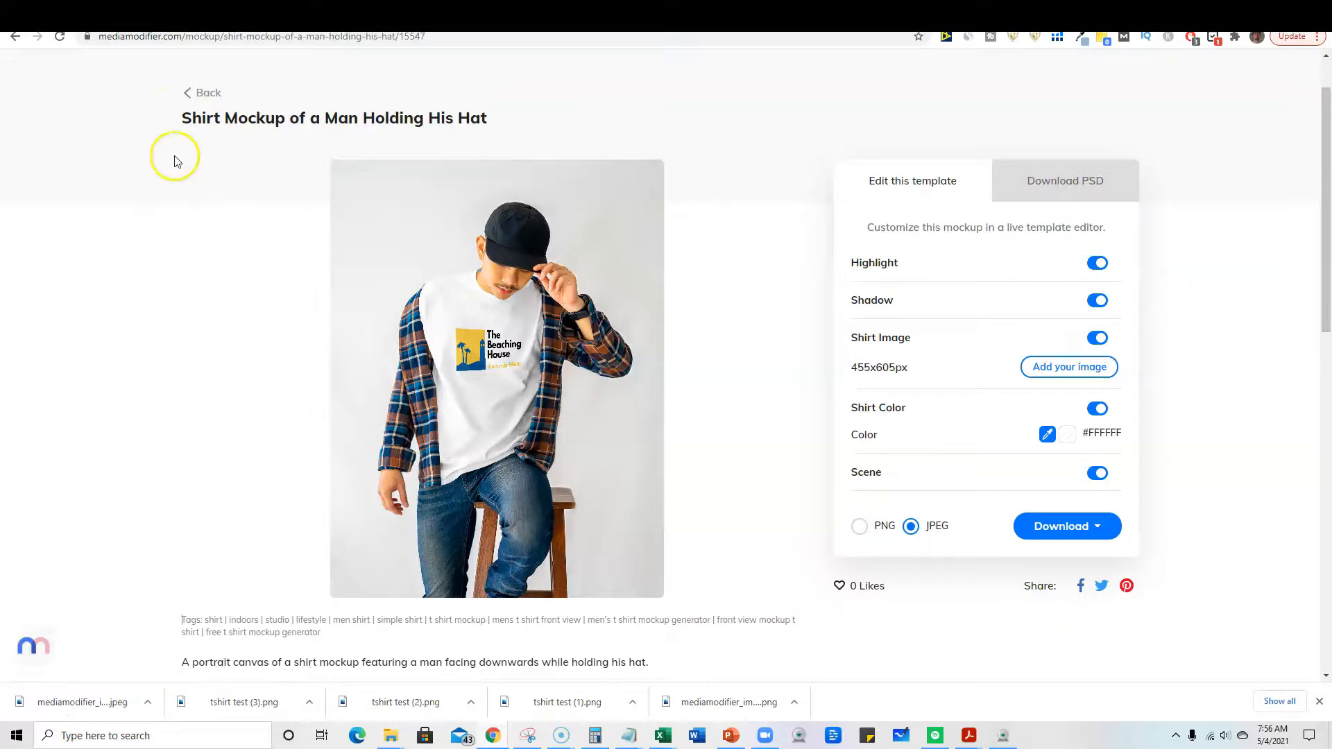
Return to the T-shirt mockup listing and go to page 2
click(205, 98)
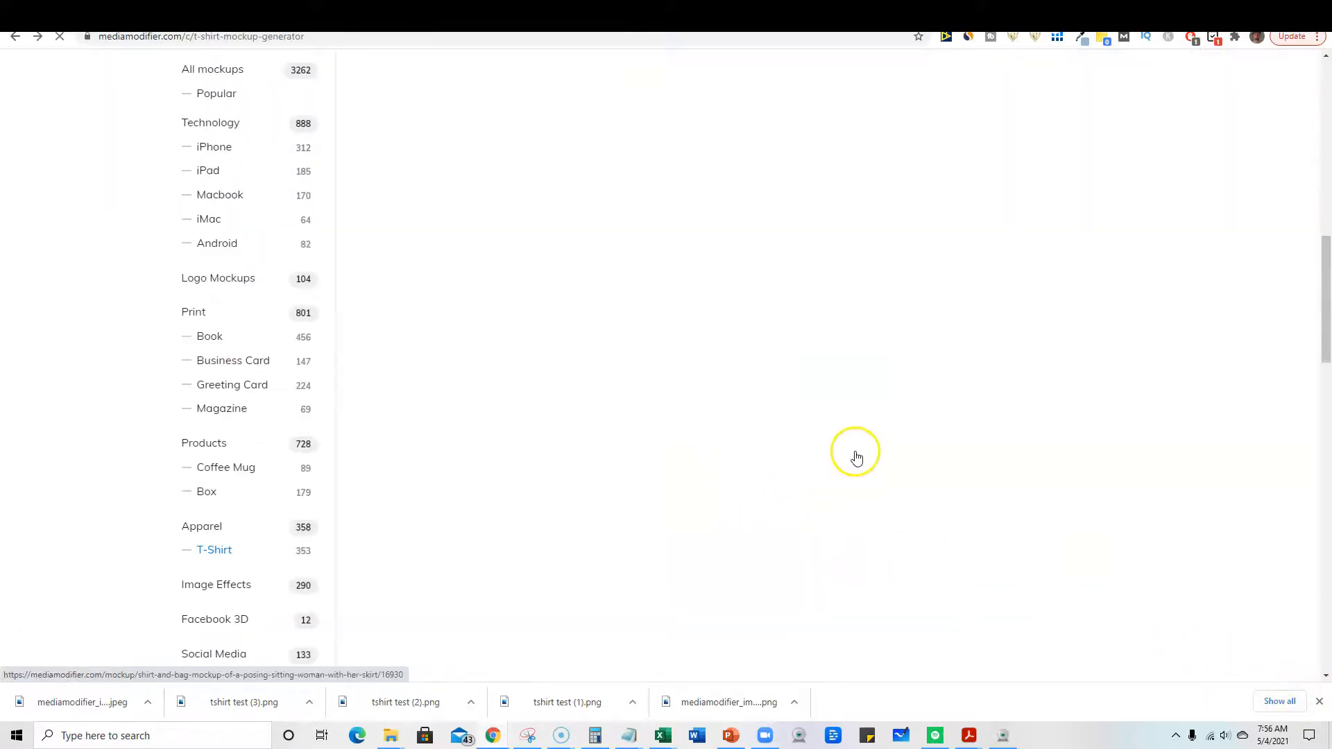
scroll(966, 408, down, 8)
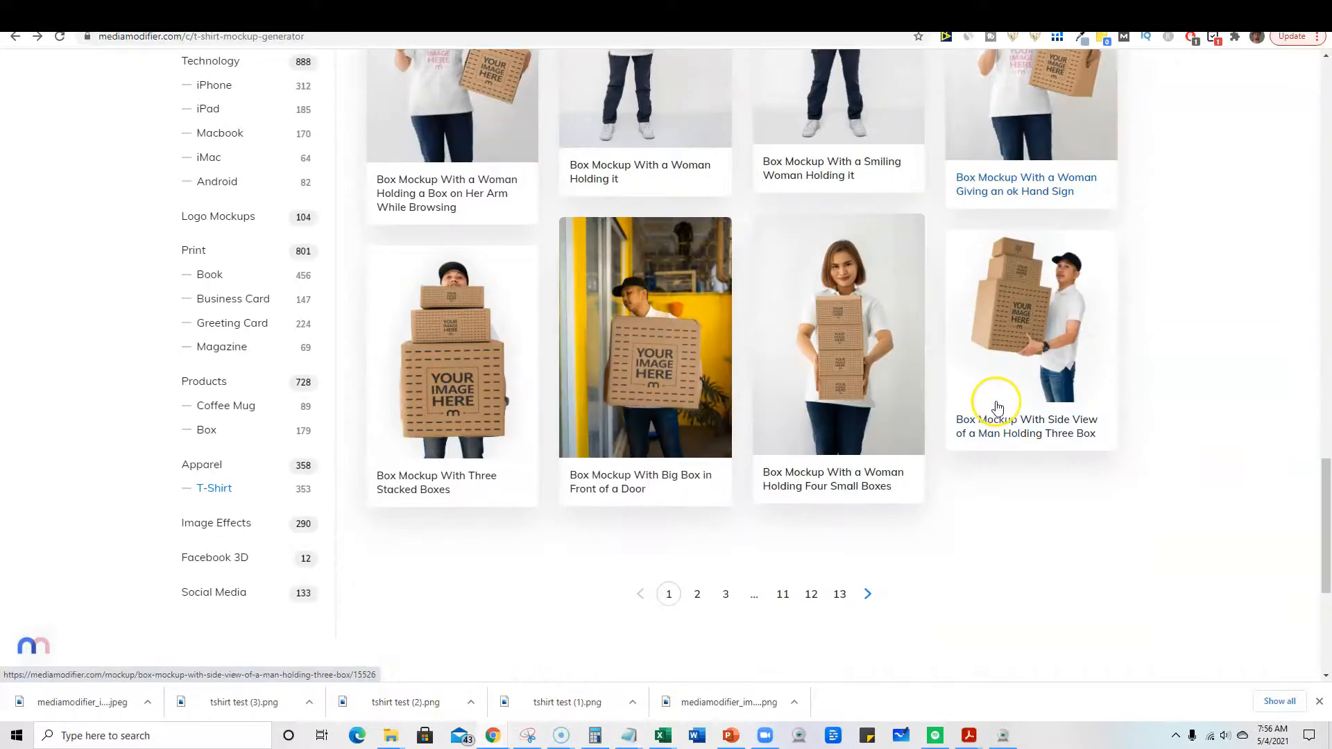
scroll(996, 407, down, 2)
click(698, 457)
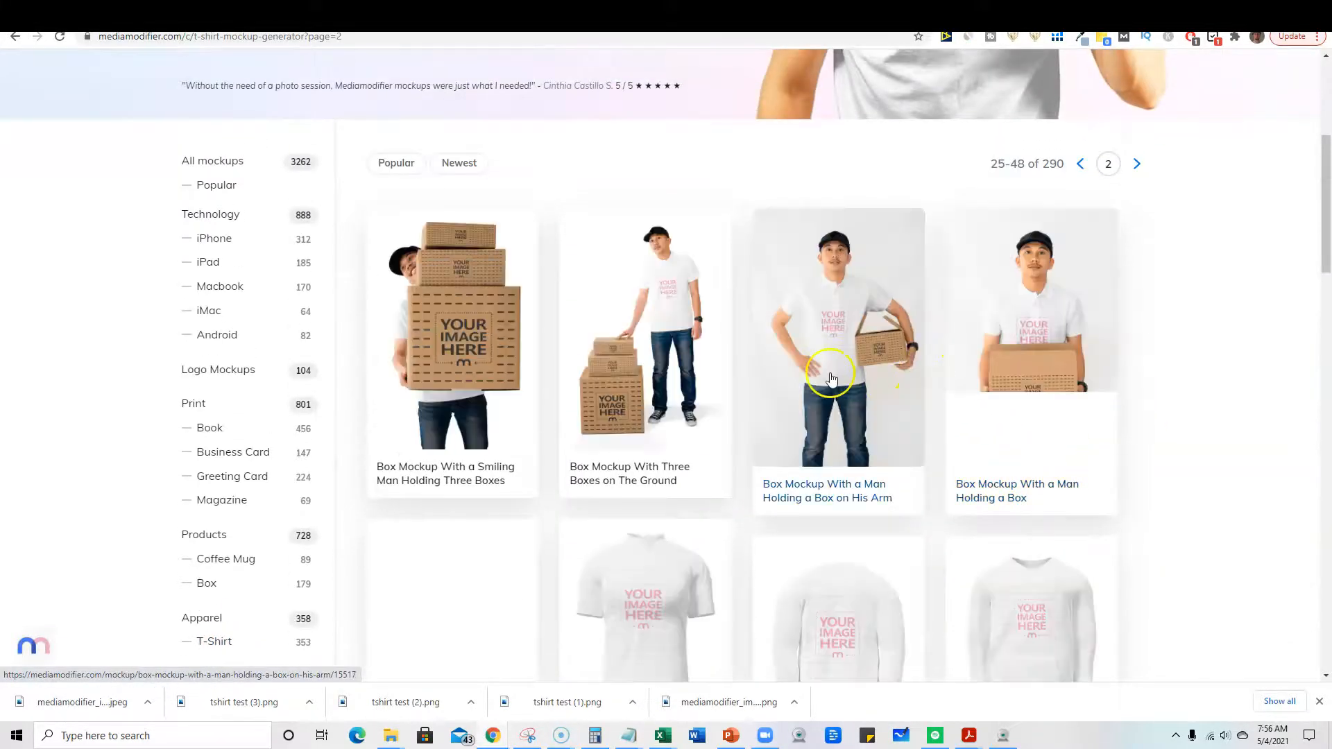
Browse the shirt mockups on page 2 and open the Jersey Long Sleeve With Zipper Mockup
scroll(1145, 478, down, 3)
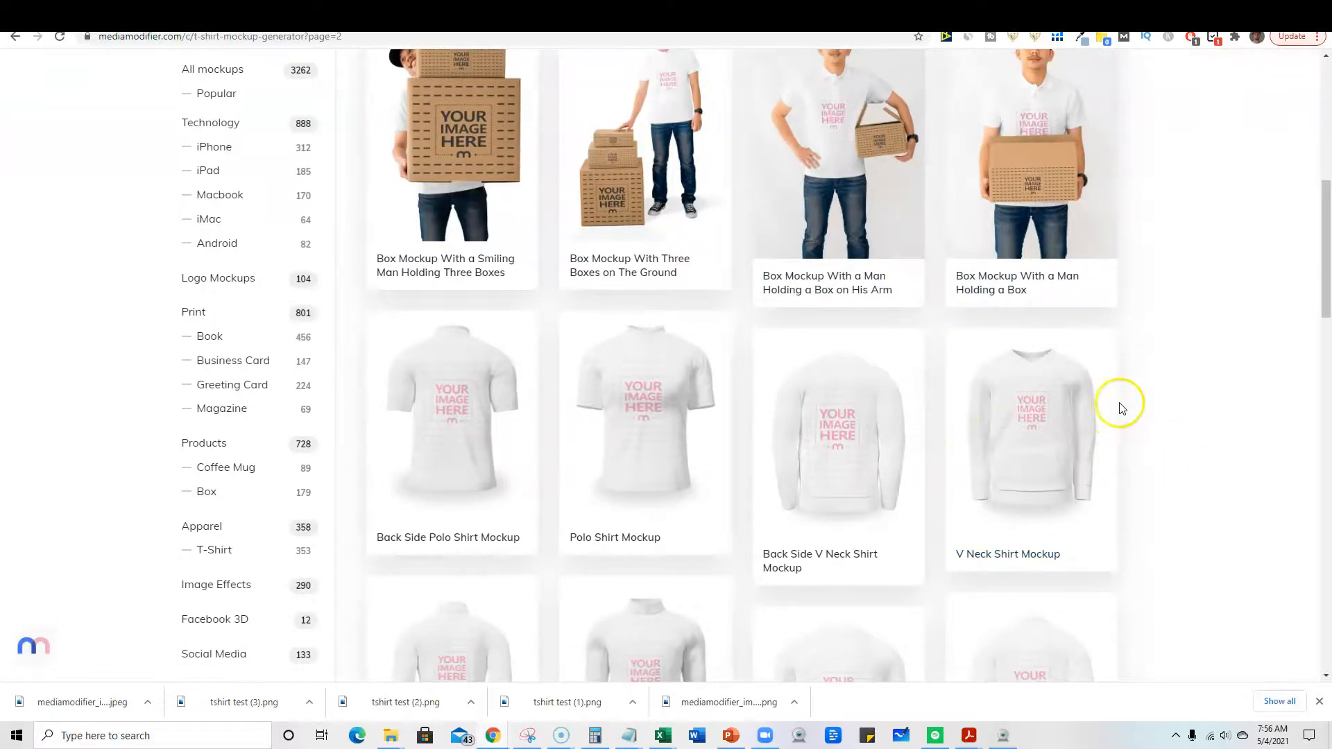
scroll(1098, 366, down, 2)
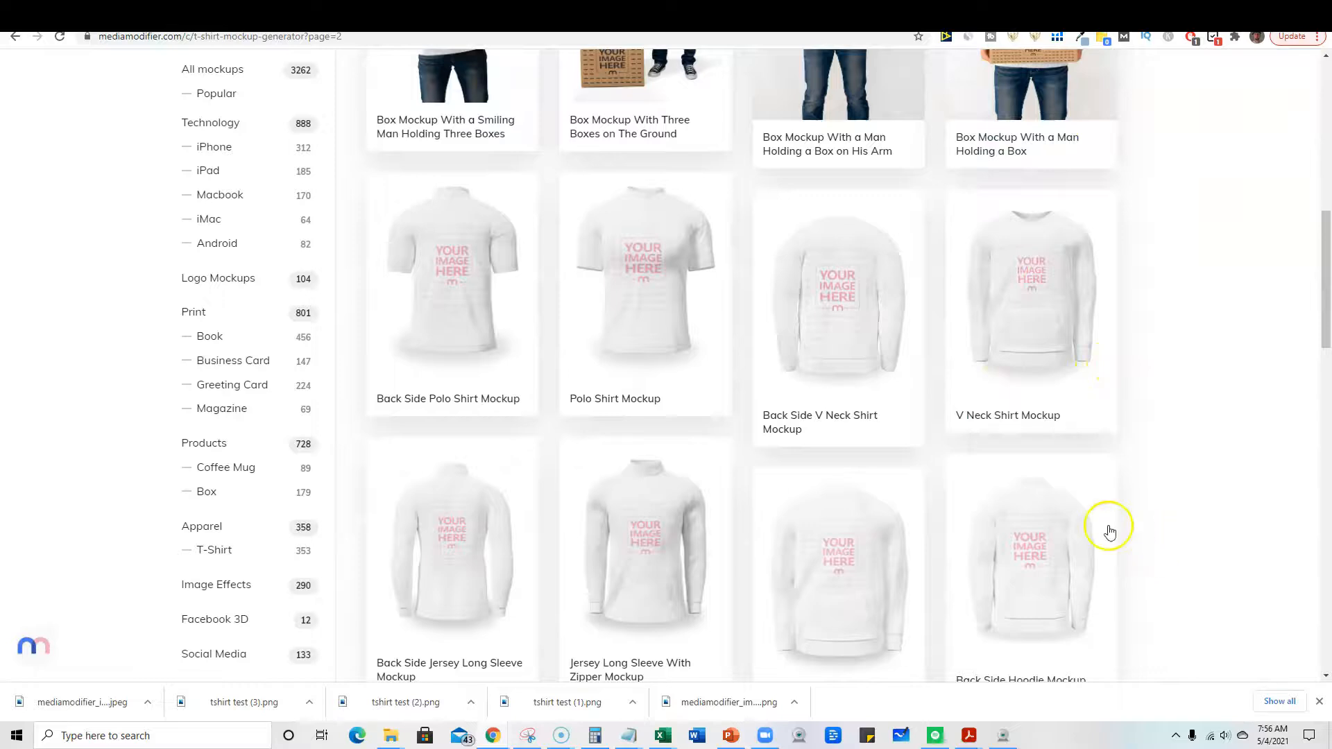
scroll(618, 520, down, 1)
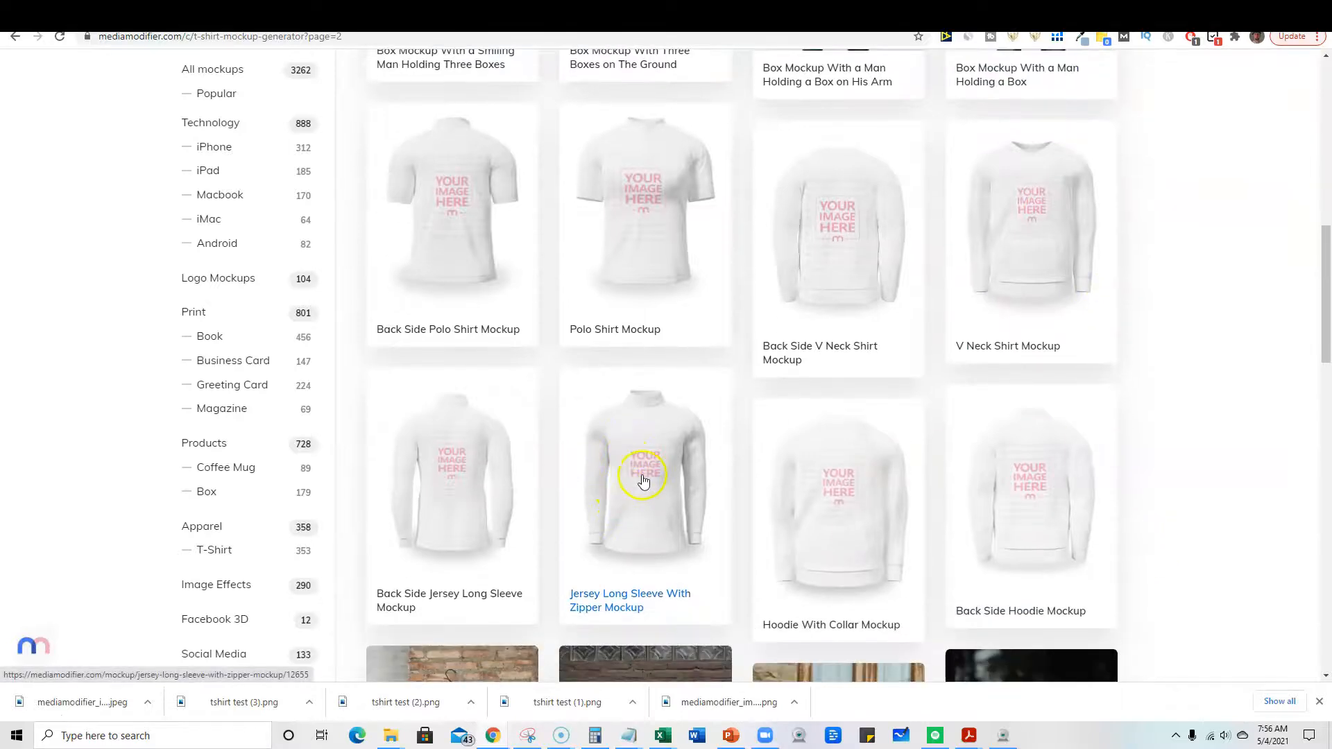
scroll(643, 480, down, 1)
scroll(659, 419, down, 2)
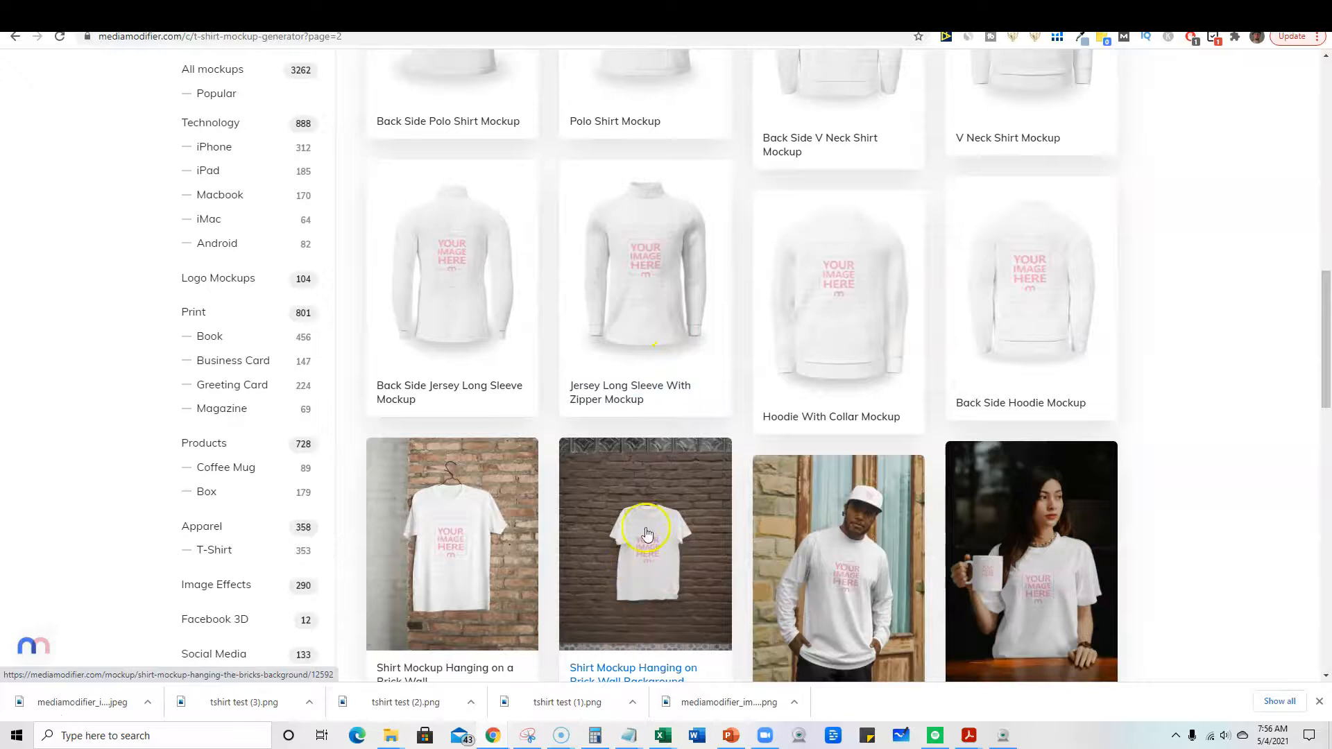
scroll(1078, 575, down, 1)
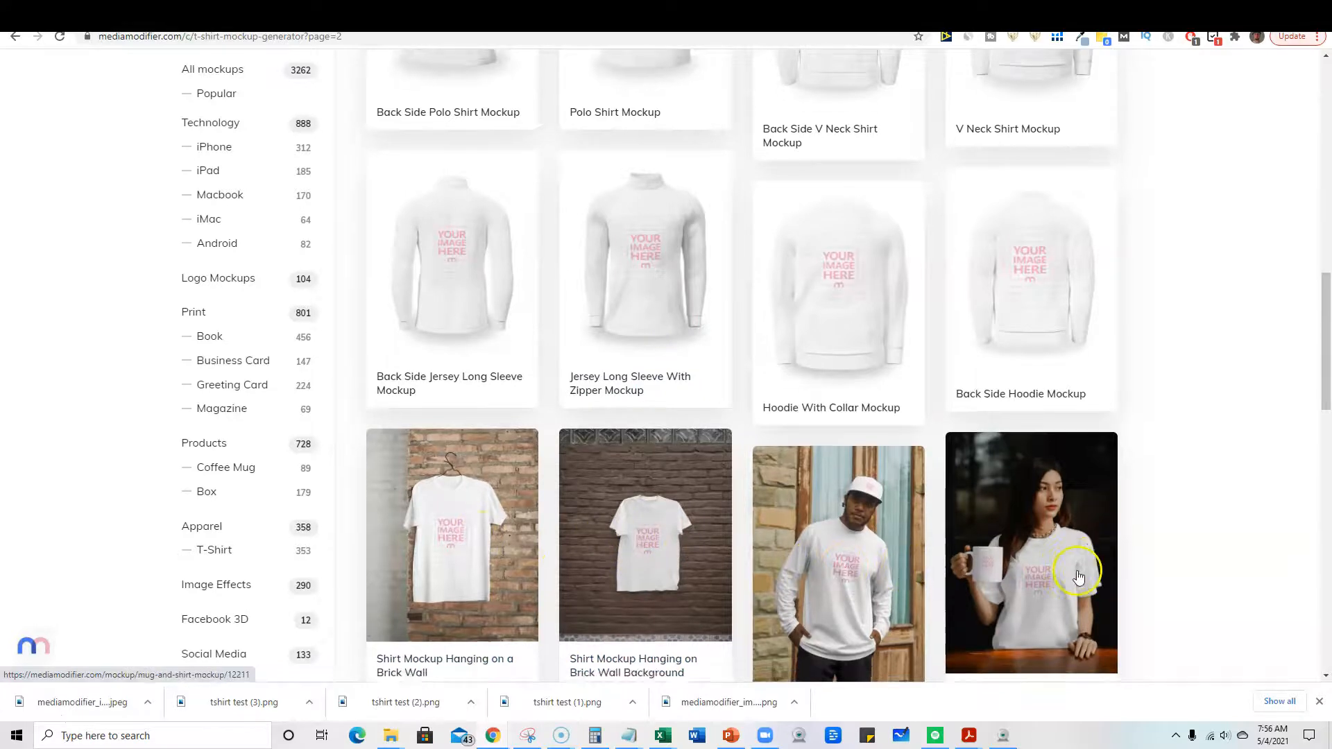
scroll(1061, 486, down, 2)
scroll(487, 437, down, 2)
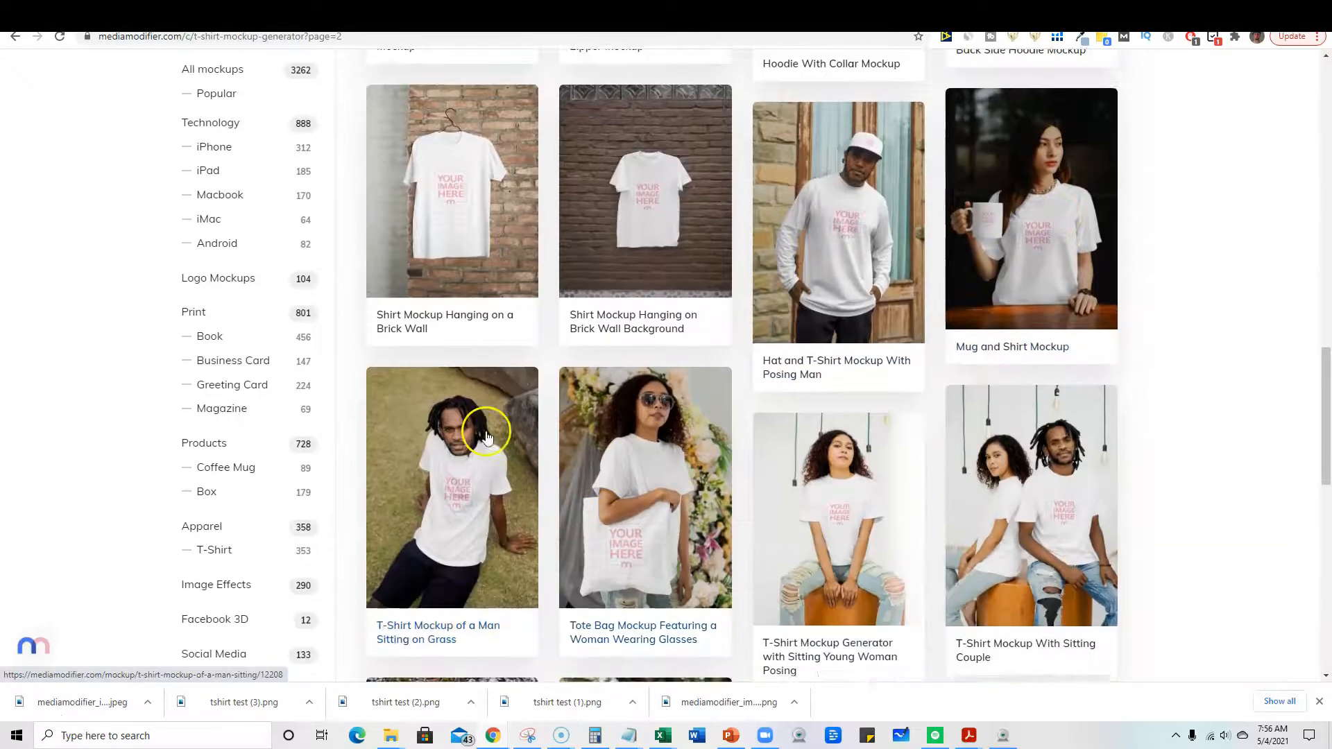
scroll(1124, 493, down, 4)
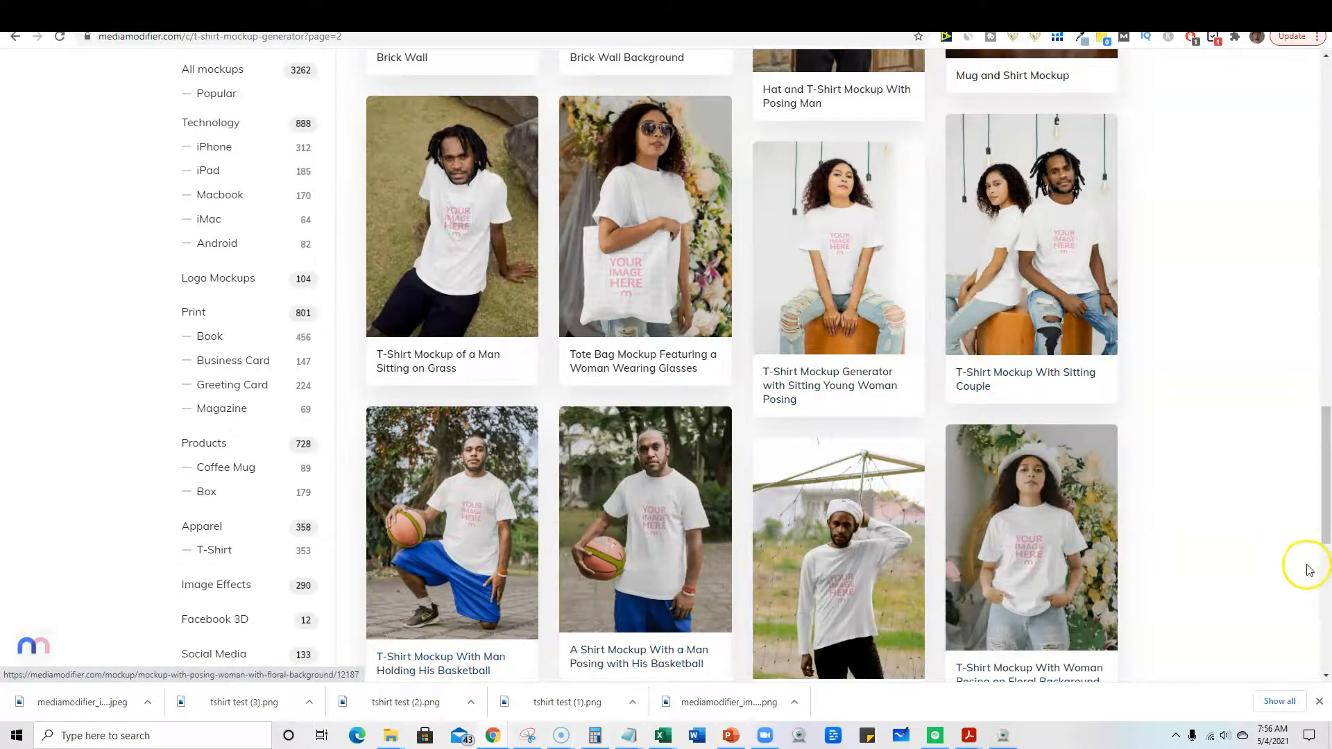
scroll(939, 534, up, 10)
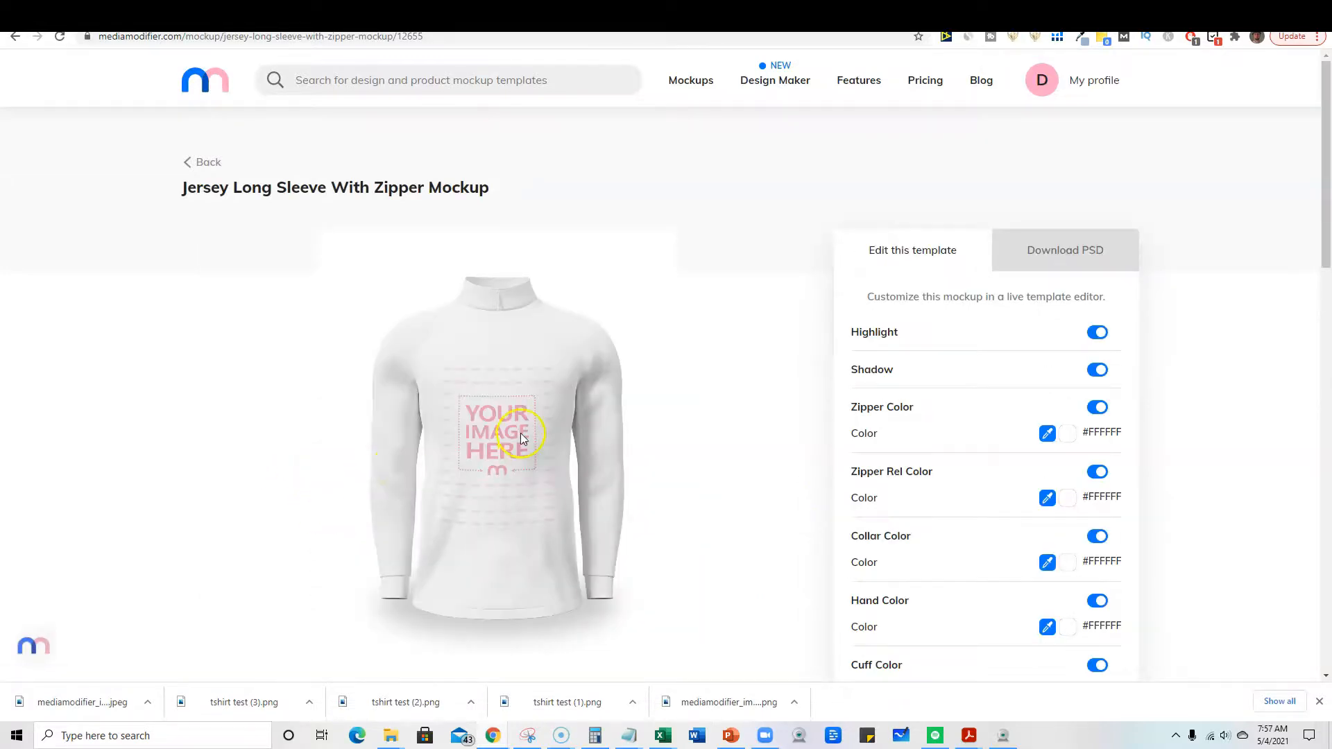
Add "tshirt test (3).png" as the jersey image and apply it with Stretch
scroll(1037, 505, down, 5)
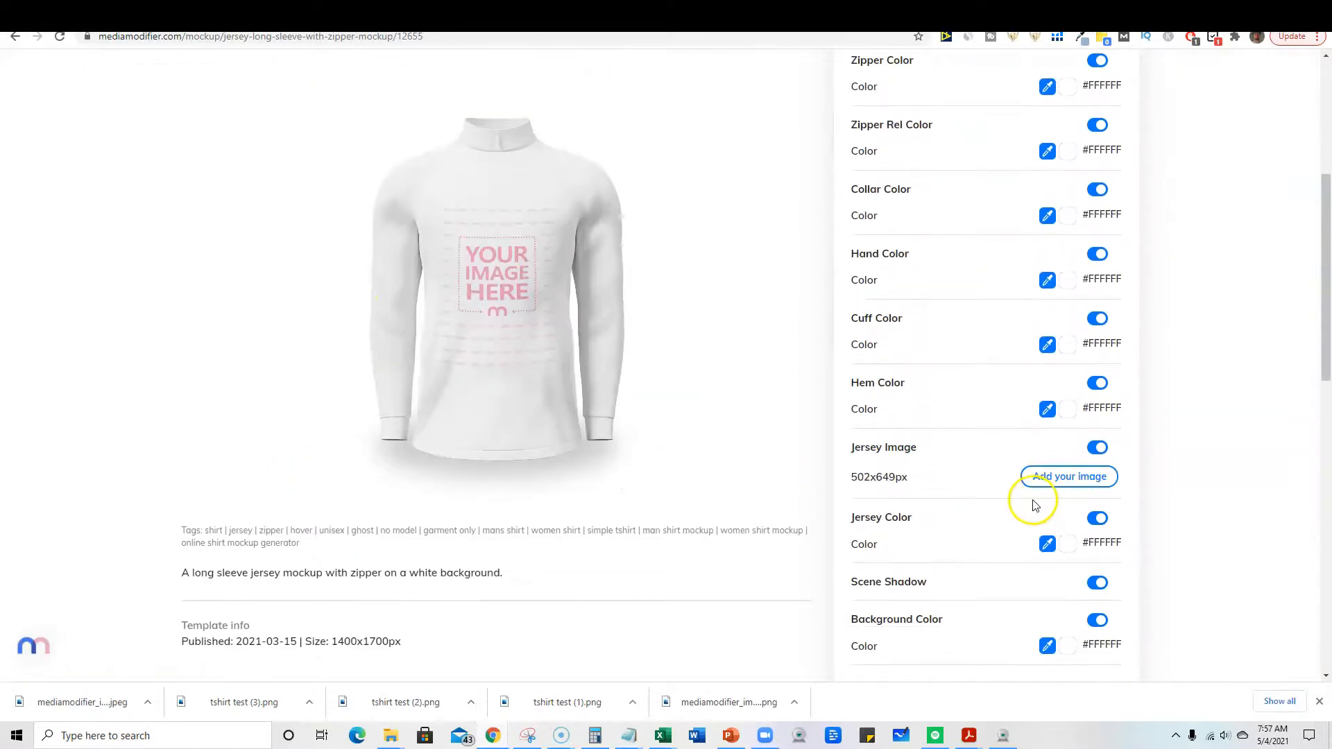
scroll(891, 509, up, 2)
scroll(802, 520, up, 3)
scroll(779, 535, down, 4)
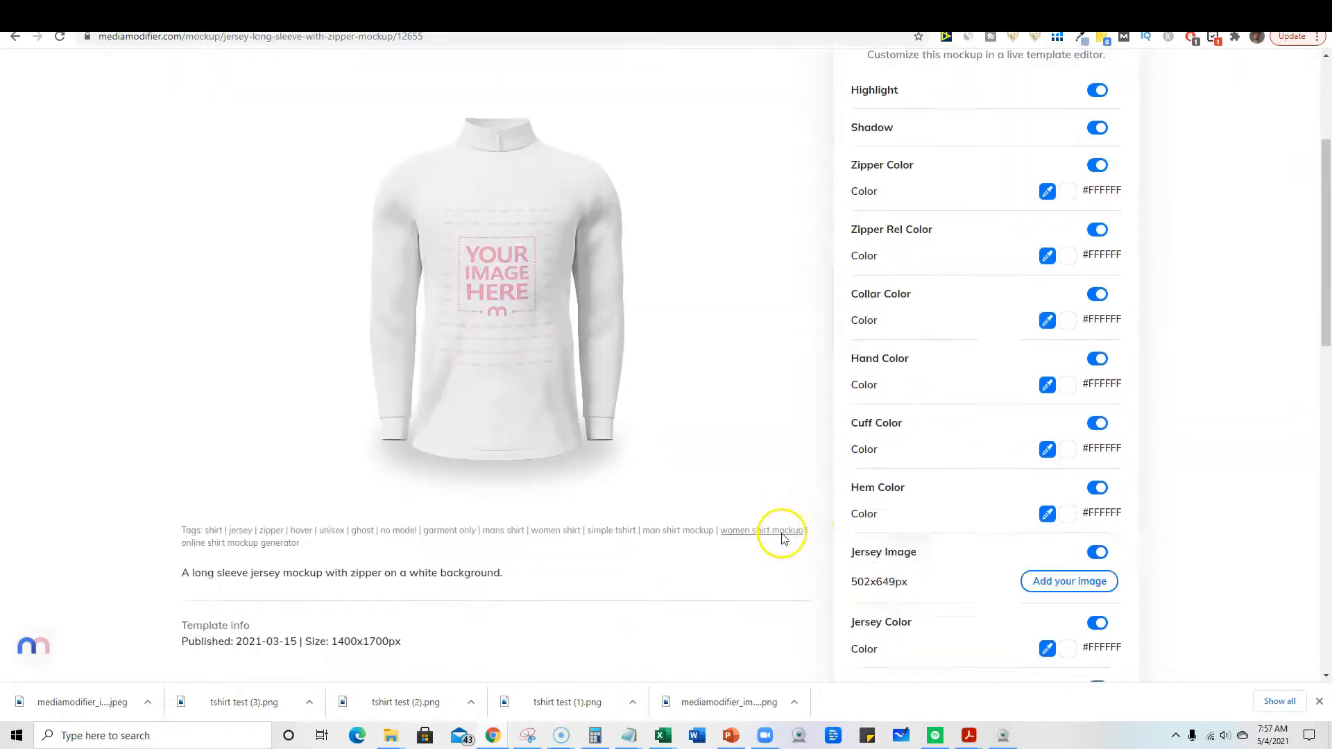
scroll(781, 539, up, 4)
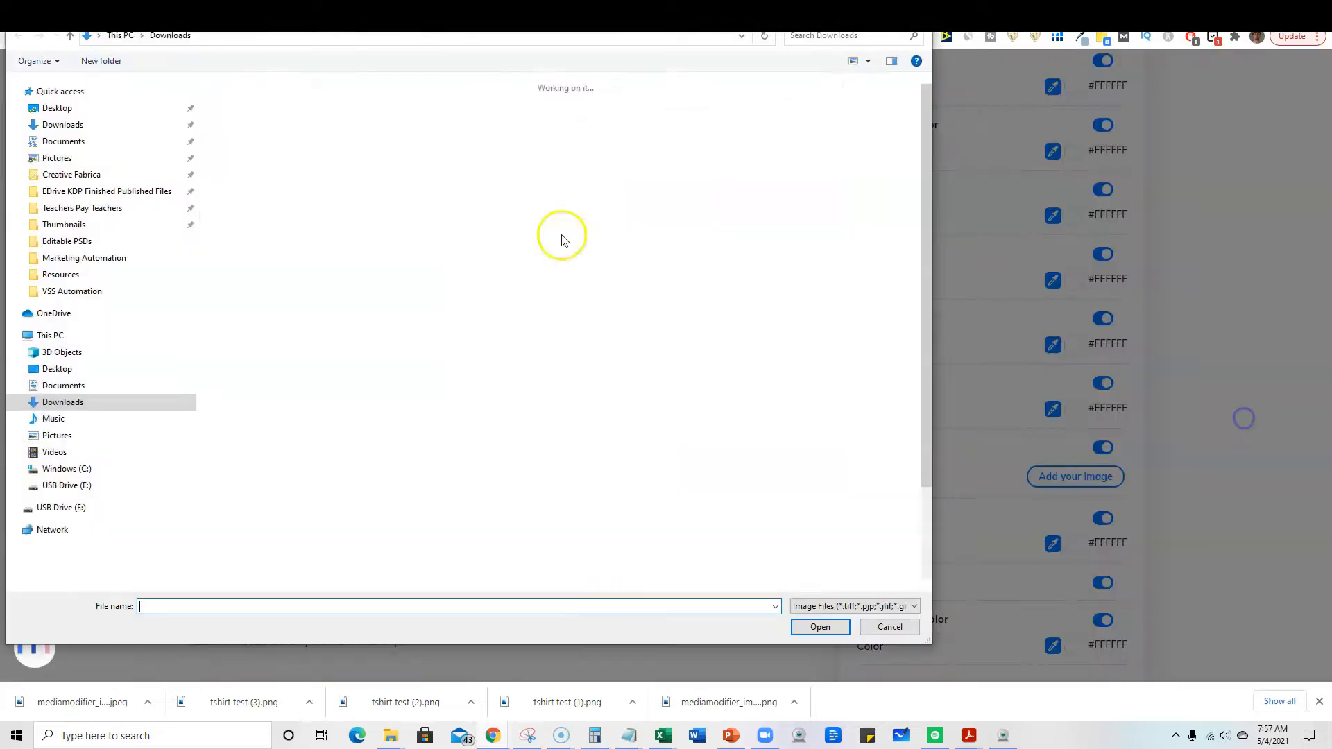
click(314, 149)
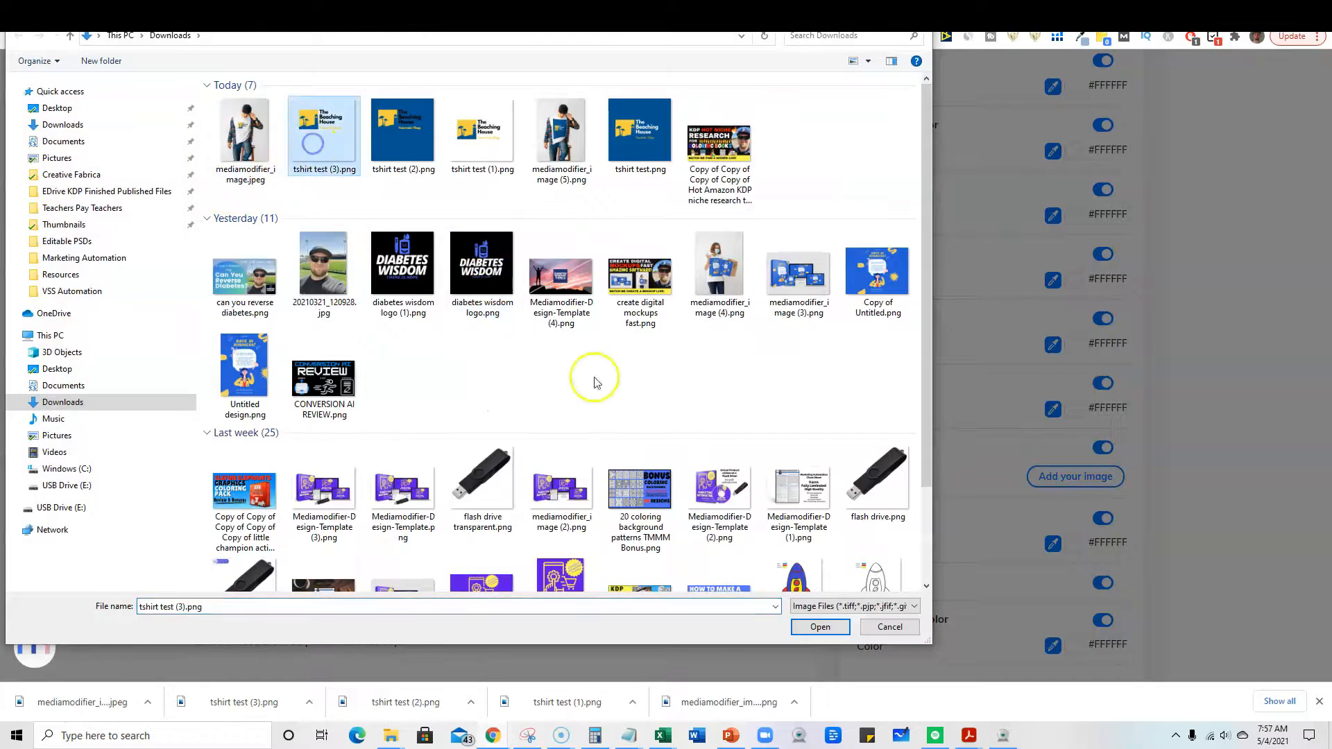
click(817, 627)
click(730, 451)
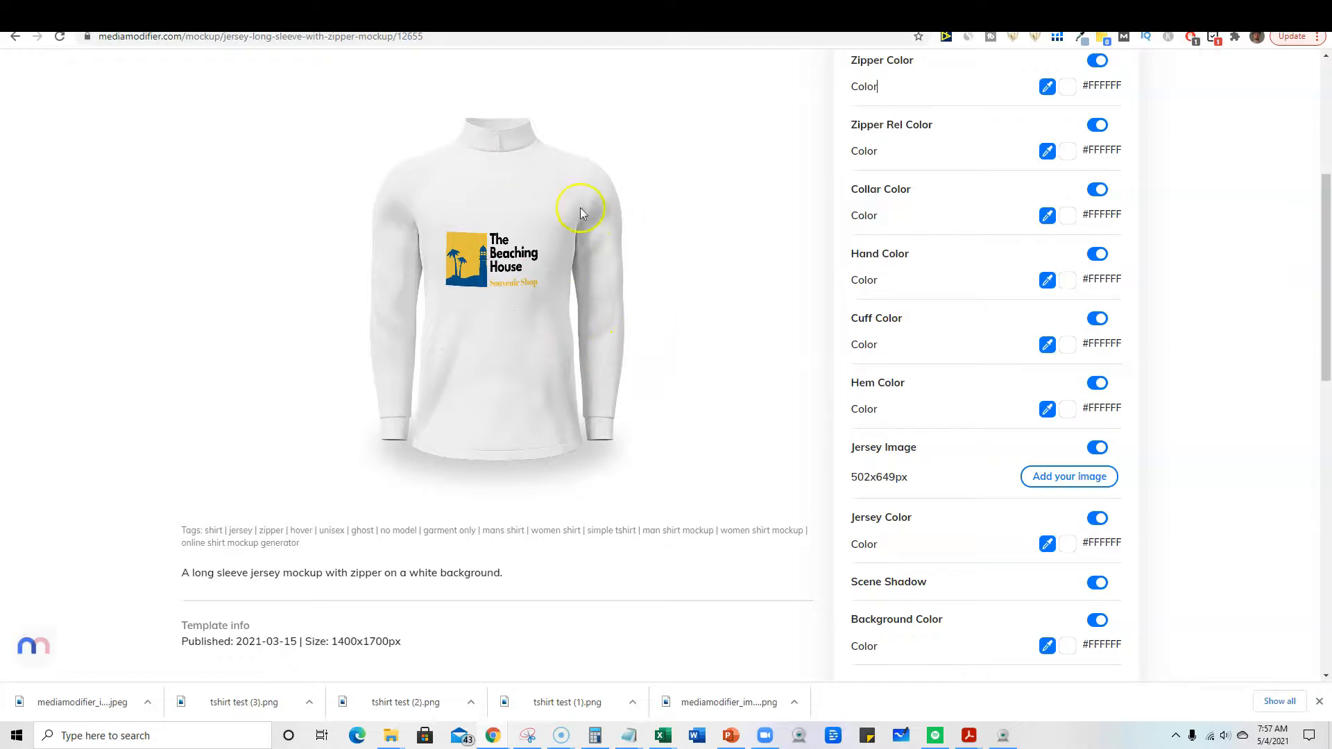
mouse_move(528, 735)
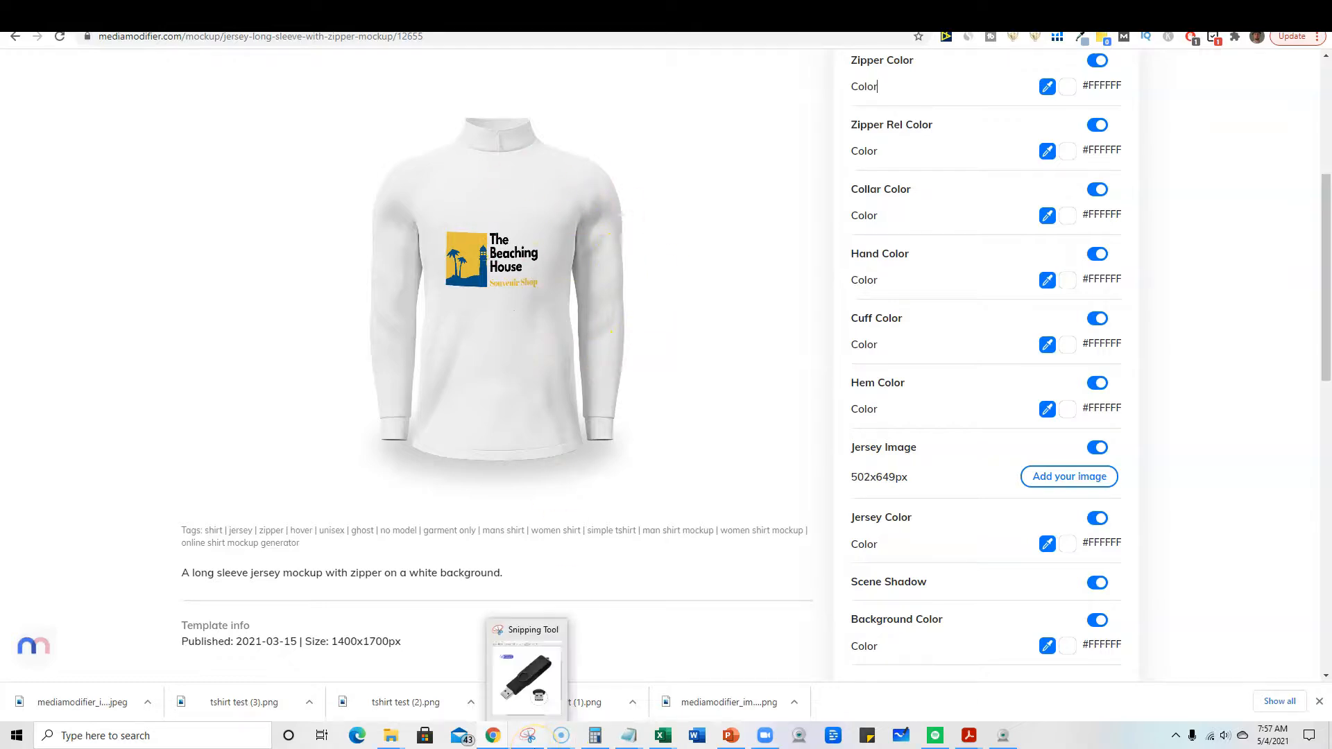
scroll(666, 615, up, 5)
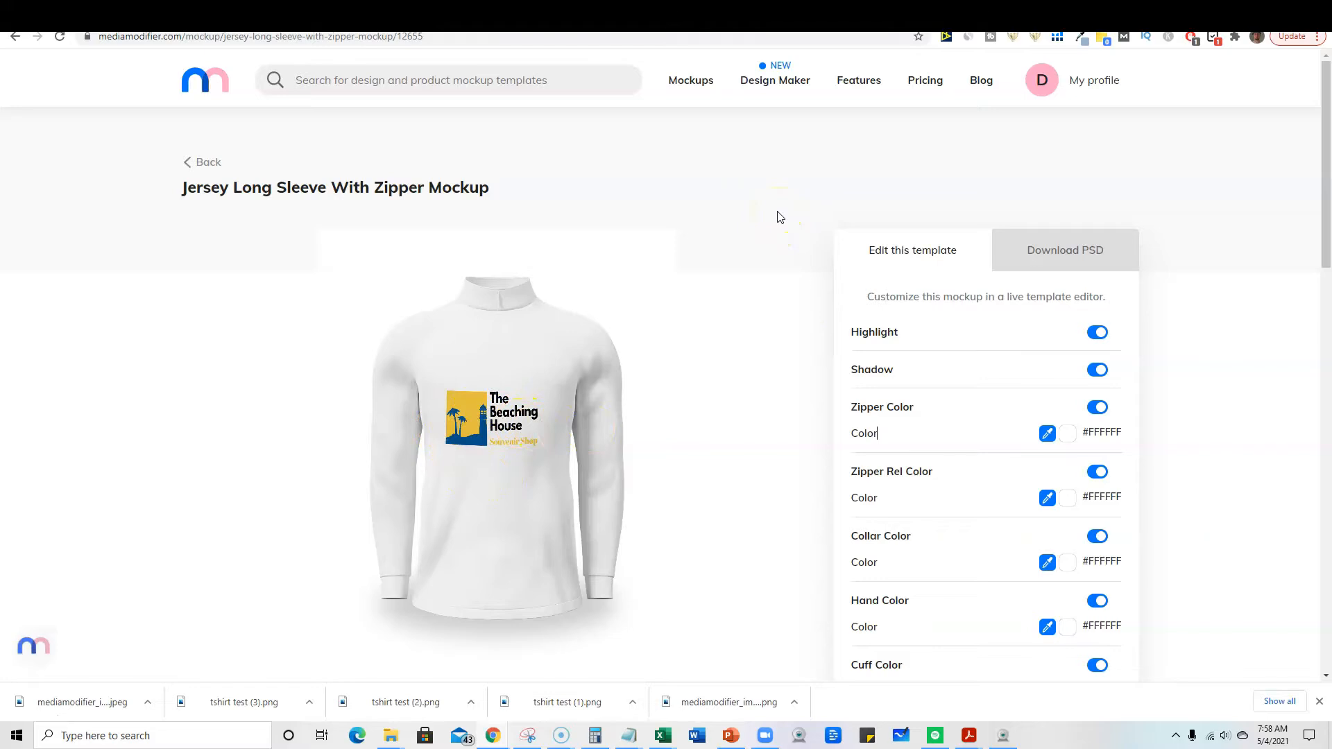
scroll(738, 217, down, 5)
scroll(738, 219, up, 5)
click(27, 718)
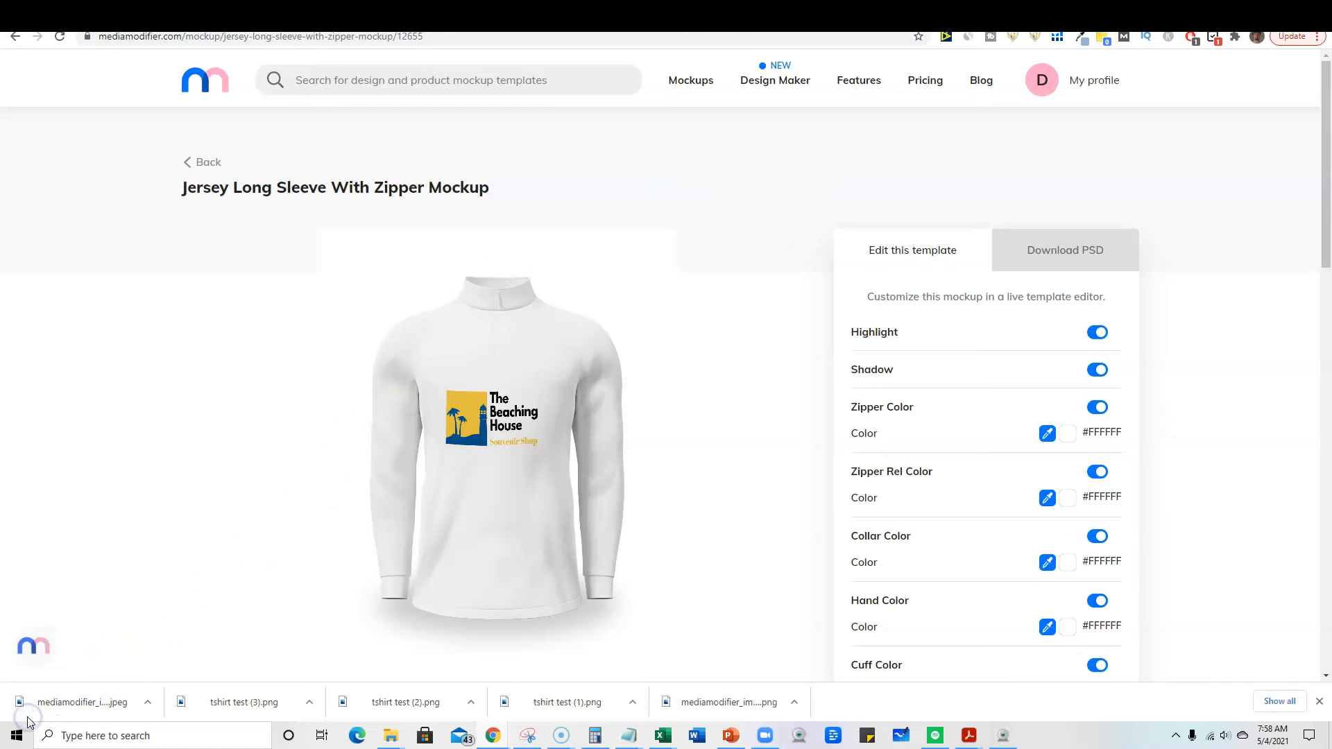